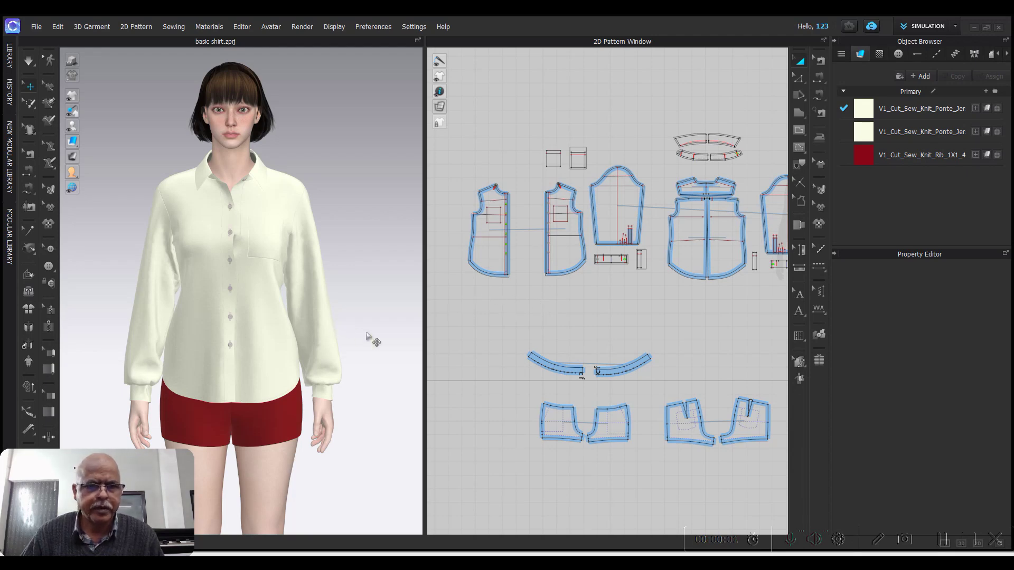
Examine the shirt's front pattern pieces in the 2D pattern and the finished shirt on the avatar
scroll(463, 300, "up", 5)
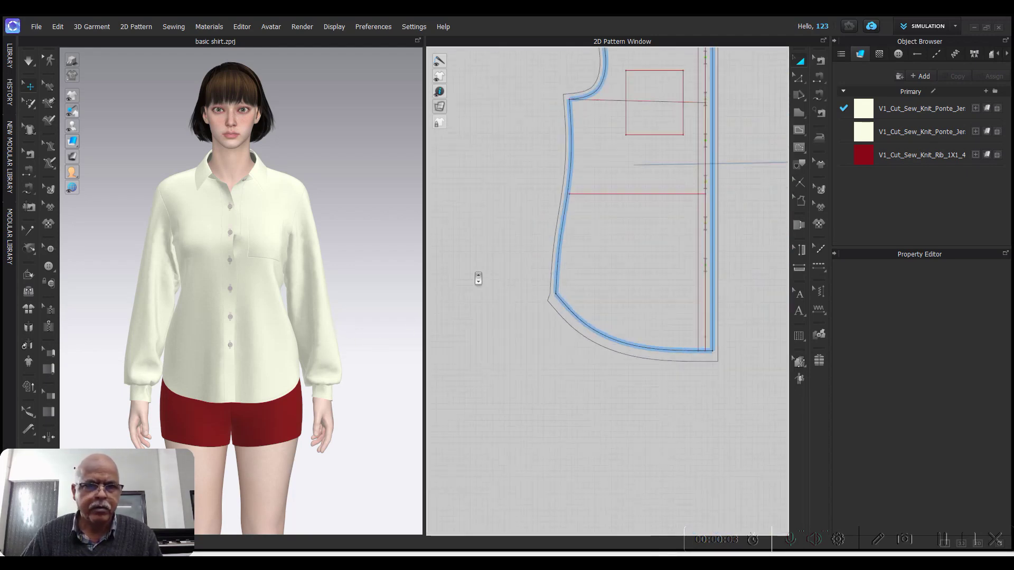
scroll(577, 184, "up", 4)
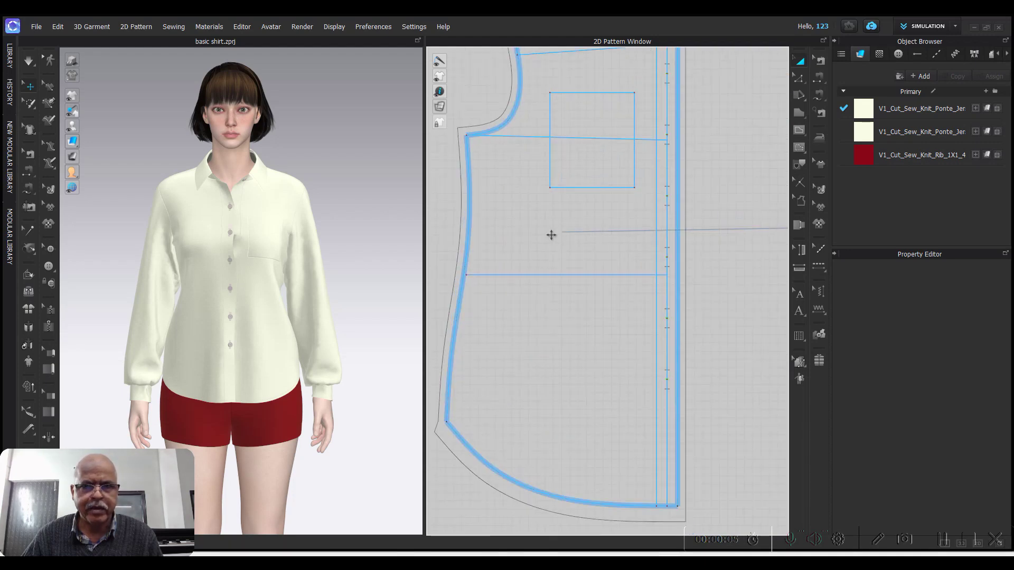
scroll(549, 233, "down", 3)
scroll(552, 237, "up", 5)
scroll(501, 212, "down", 5)
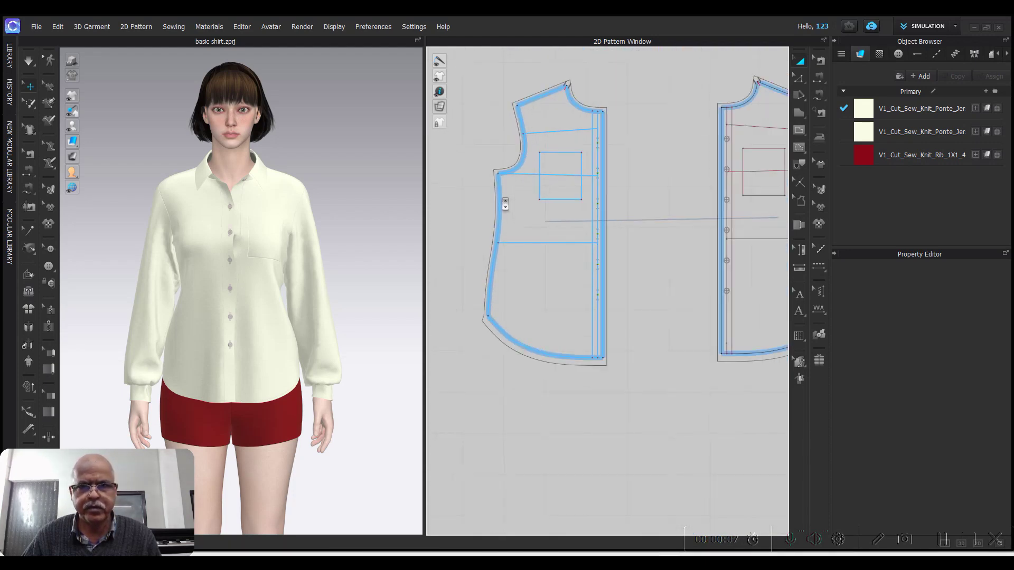
right_click_drag(369, 212, 365, 233)
middle_click_drag(369, 238, 337, 187)
scroll(618, 229, "up", 6)
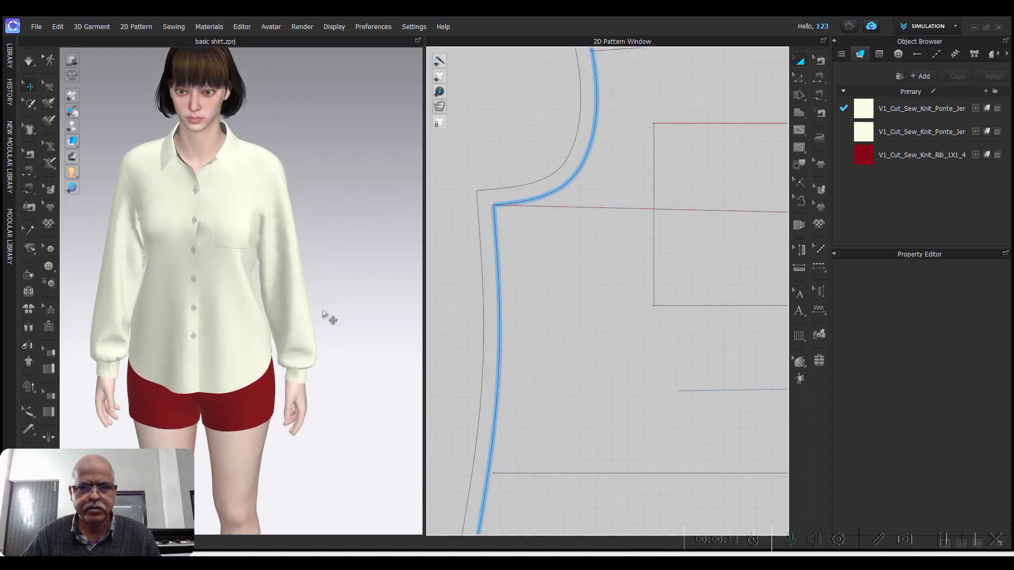
scroll(582, 262, "down", 2)
scroll(581, 262, "down", 4)
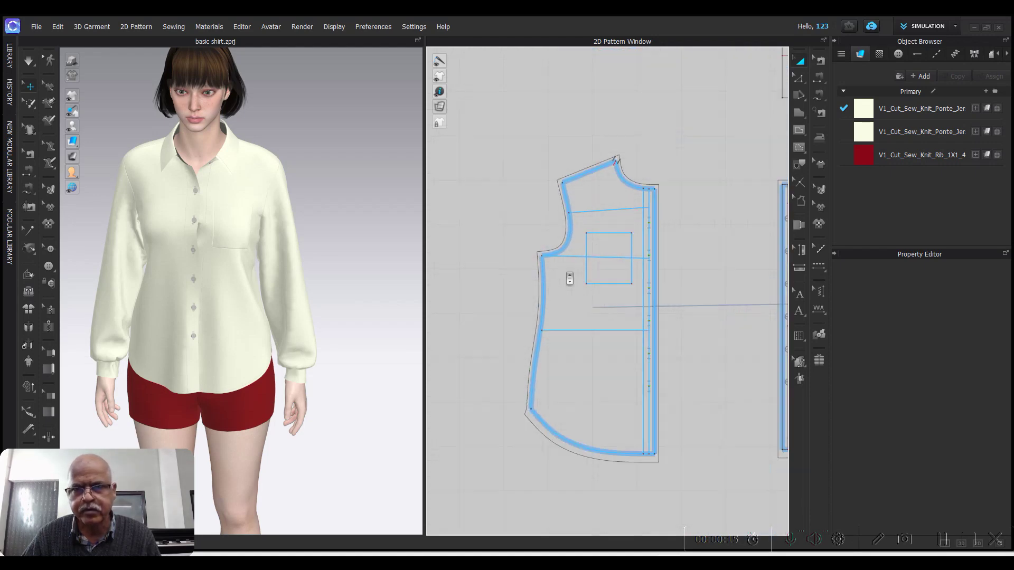
left_click(616, 299)
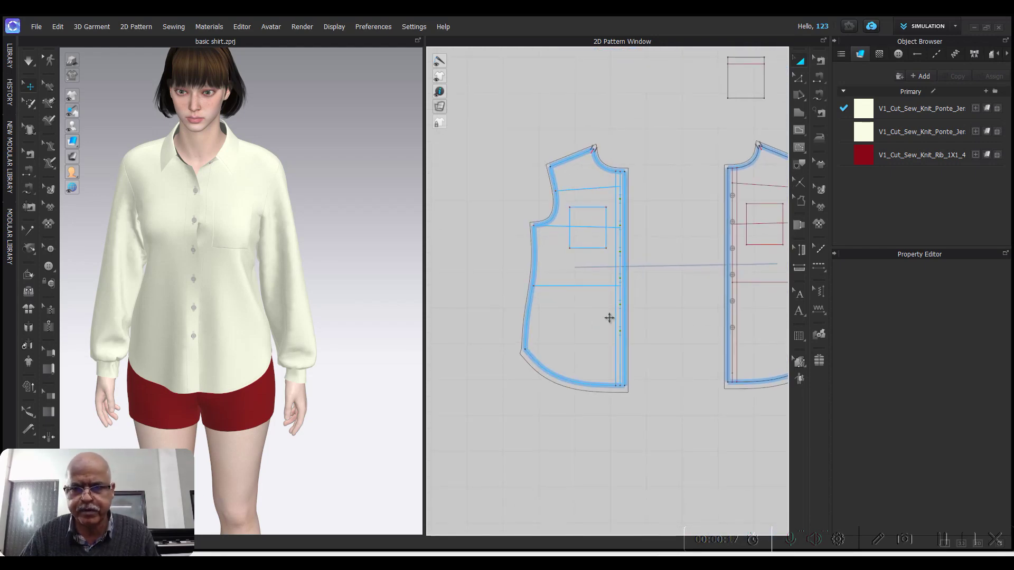
left_click(698, 455)
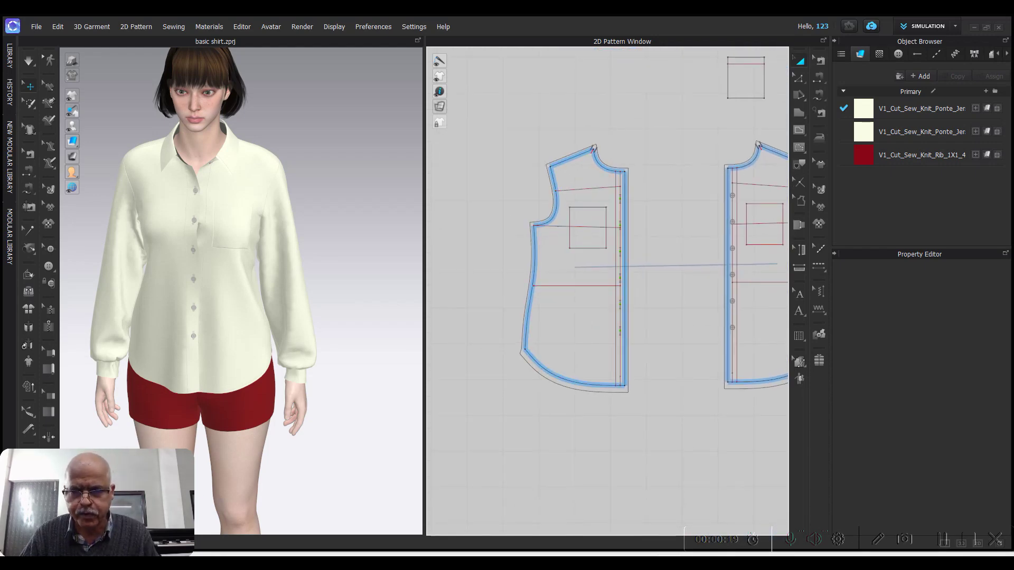
Switch to Richpeace CAD and locate the right and left front pieces of the basic shirt pattern
mouse_move(697, 554)
left_click(697, 499)
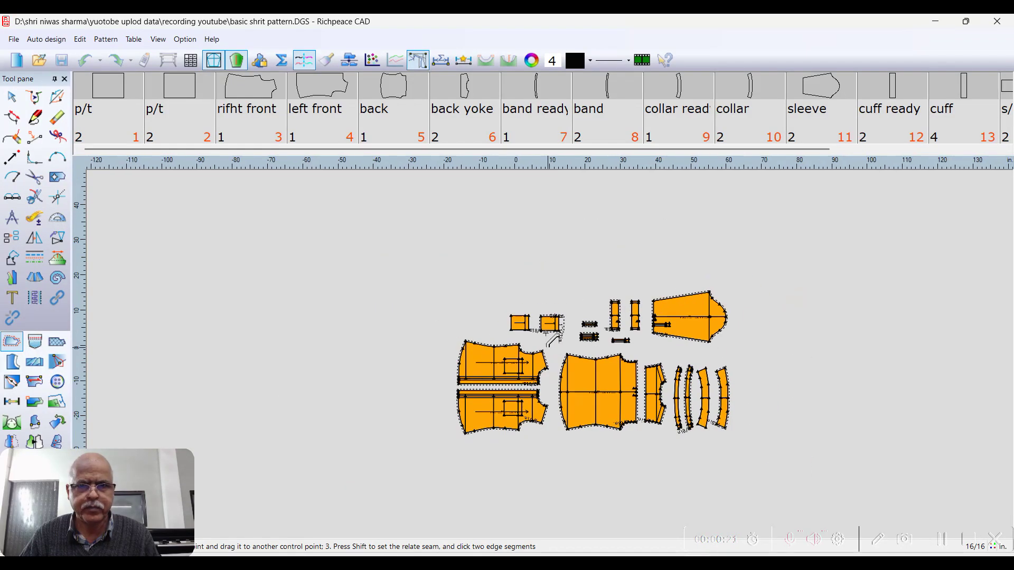
middle_click_drag(549, 364, 551, 372)
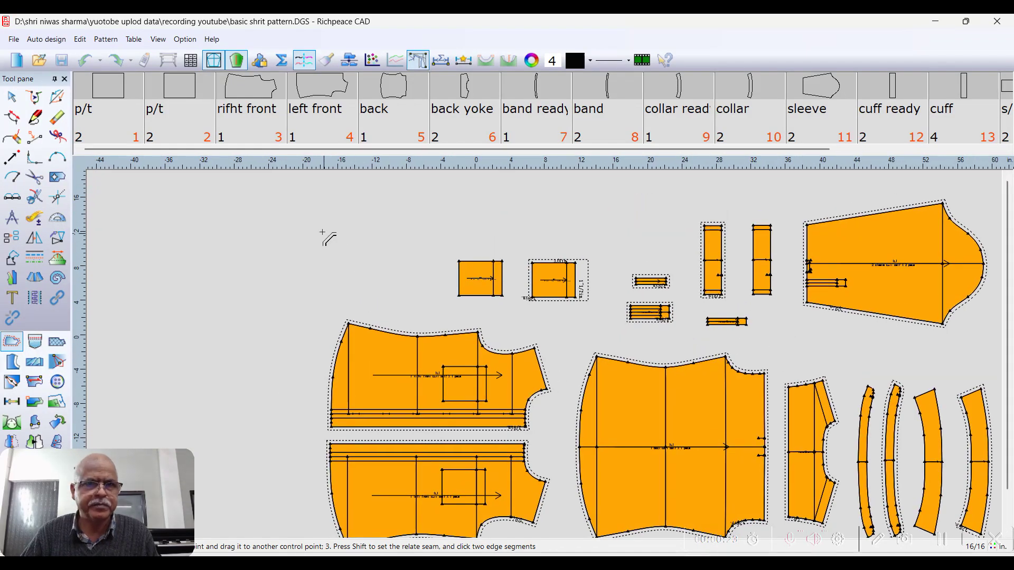
left_click(269, 108)
left_click(326, 99)
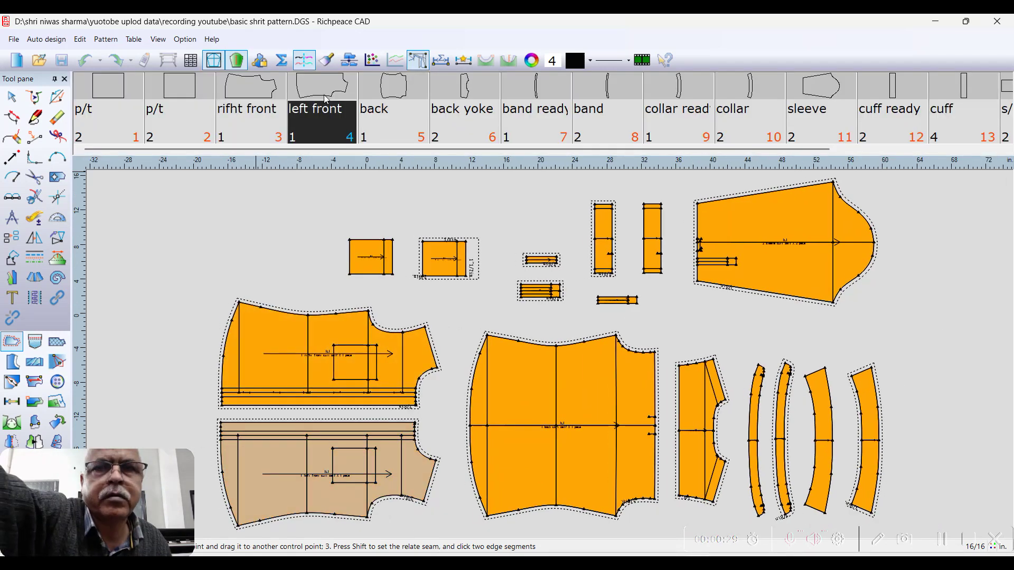
scroll(555, 357, "down", 3)
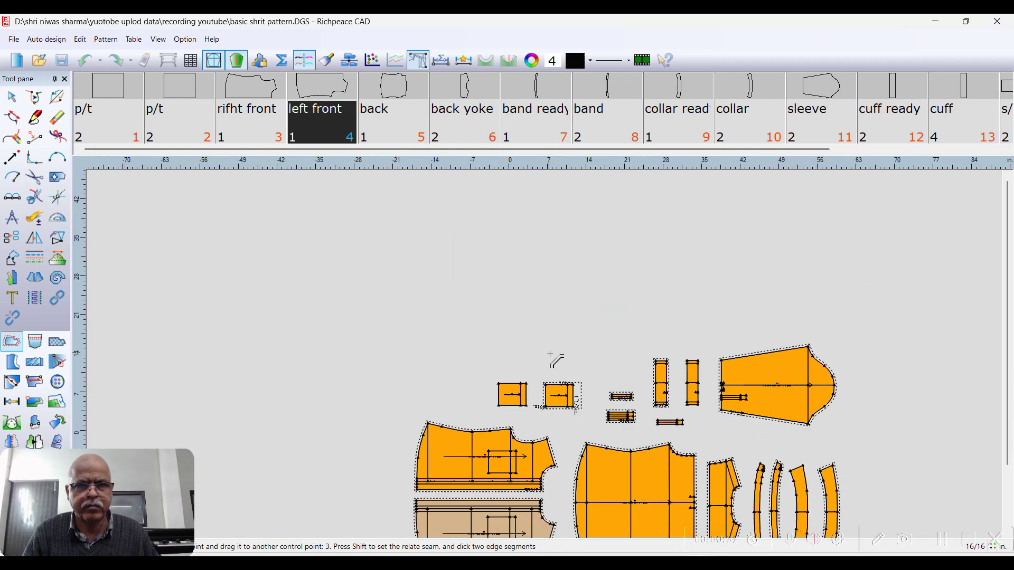
Delete the right front and left front pattern pieces, confirming each deletion
left_click(241, 117)
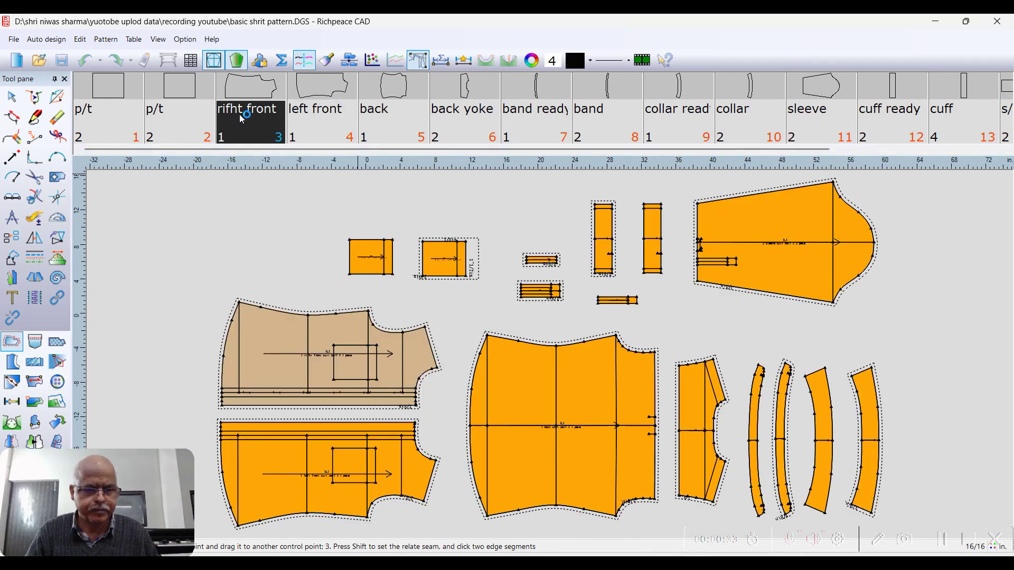
key("Delete")
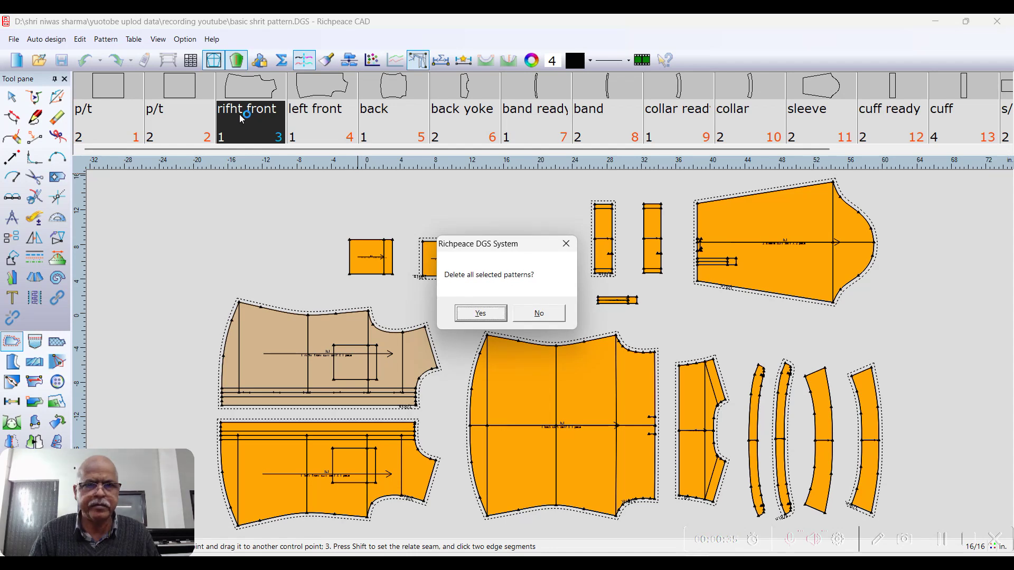
key("Return")
left_click(265, 125)
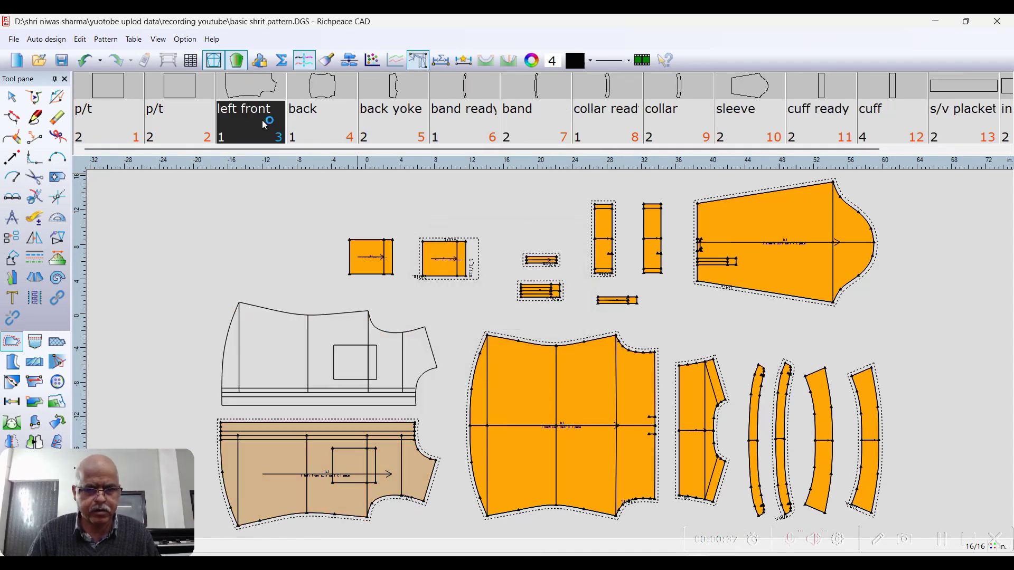
key("Delete")
key("Return")
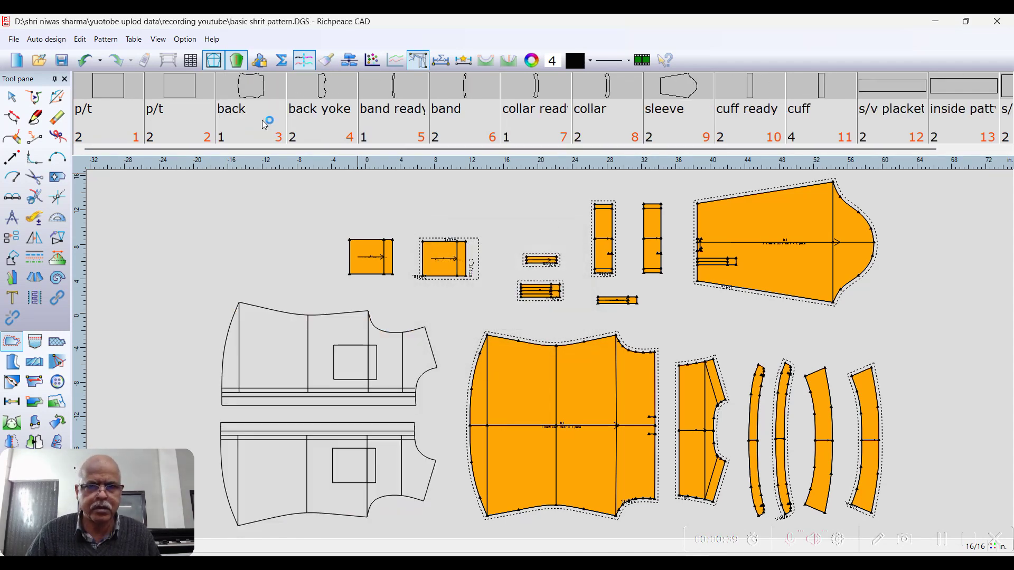
Erase all design lines of the lower of the two front outlines
scroll(427, 291, "up", 3)
scroll(593, 235, "down", 4)
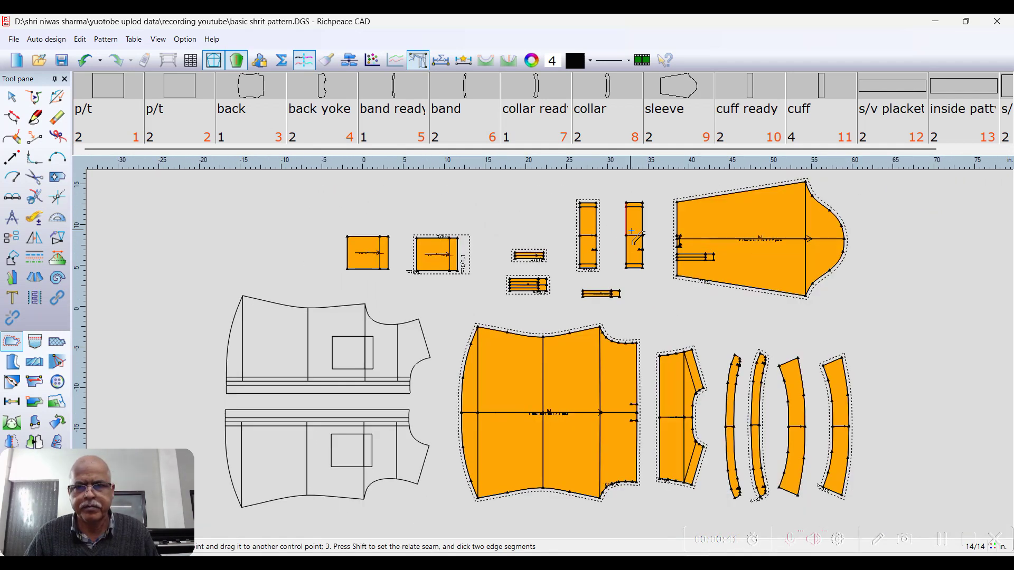
middle_click_drag(483, 332, 500, 296)
right_click(488, 266)
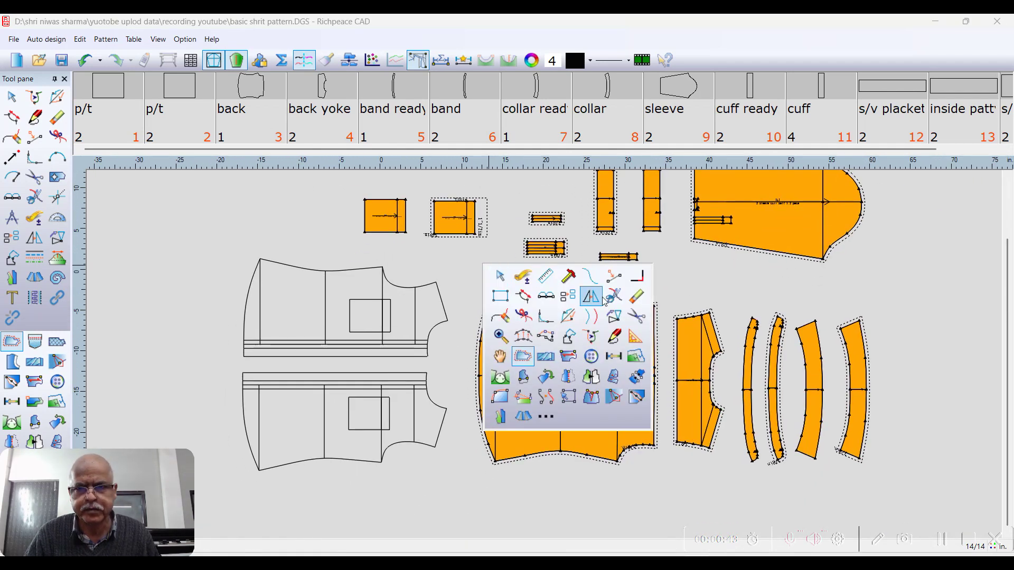
left_click(636, 296)
left_click_drag(233, 364, 449, 494)
Add a point on the remaining front's side seam at a length of 2.1/4 in. from the underarm corner
scroll(546, 354, "up", 3)
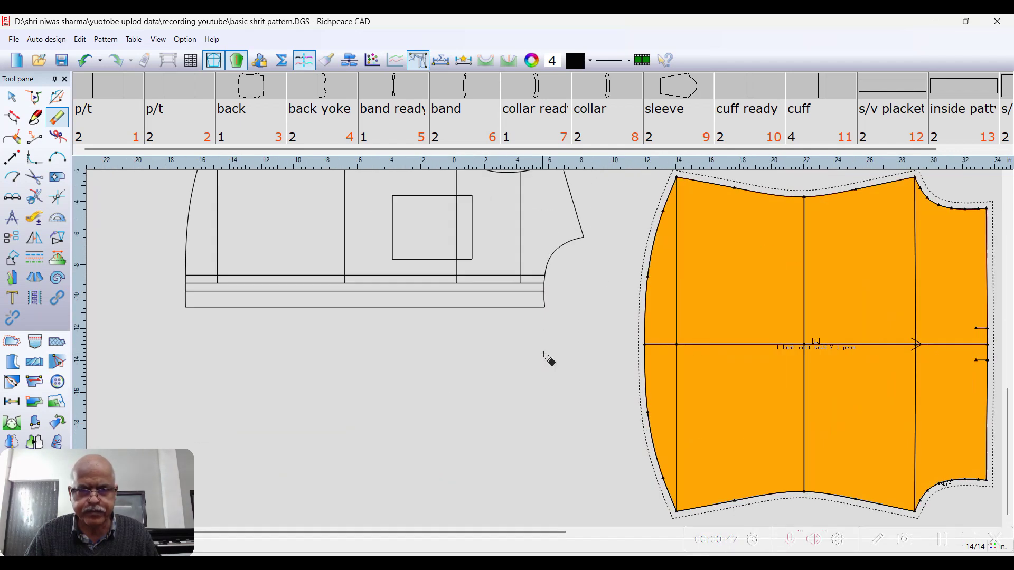
scroll(449, 223, "up", 1)
middle_click_drag(449, 223, 426, 336)
right_click(458, 299)
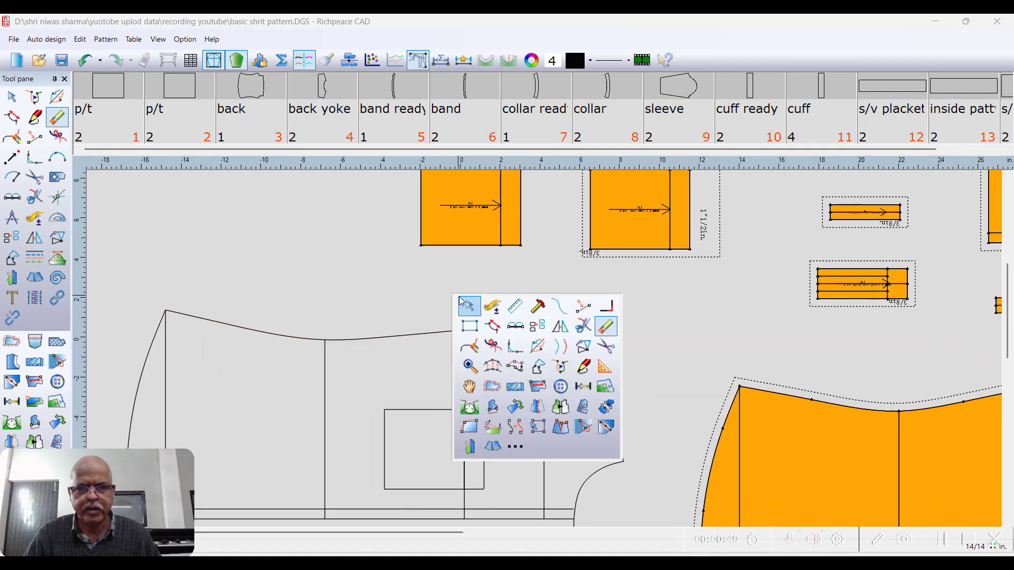
left_click(583, 305)
left_click(462, 333)
middle_click_drag(551, 349, 542, 306)
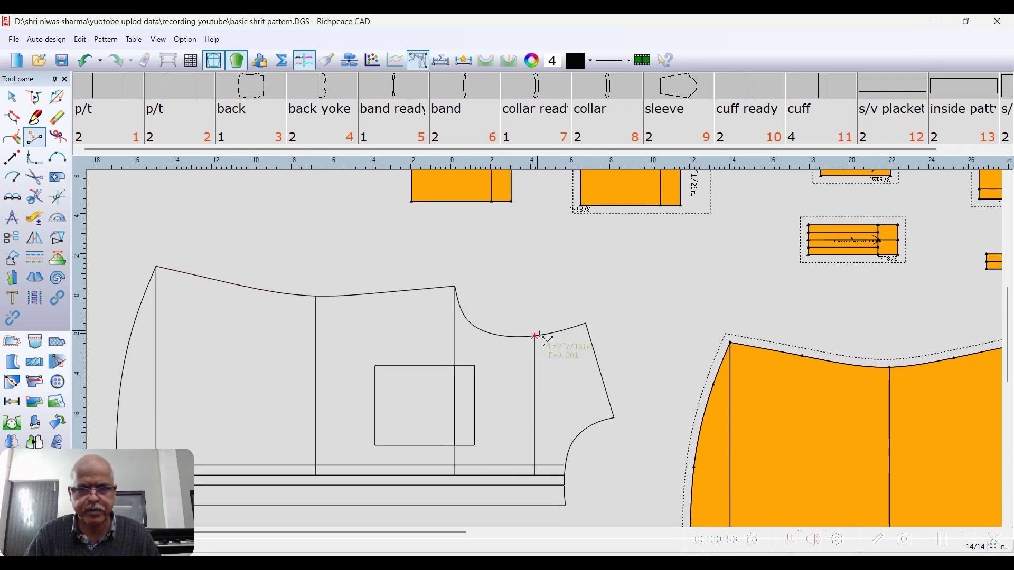
left_click(441, 296)
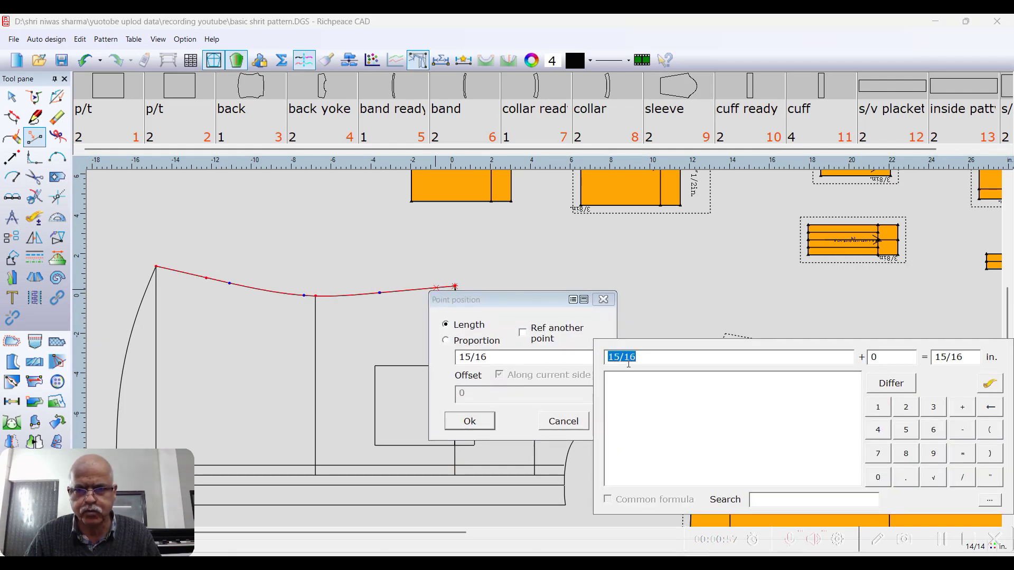
type("2.1/4")
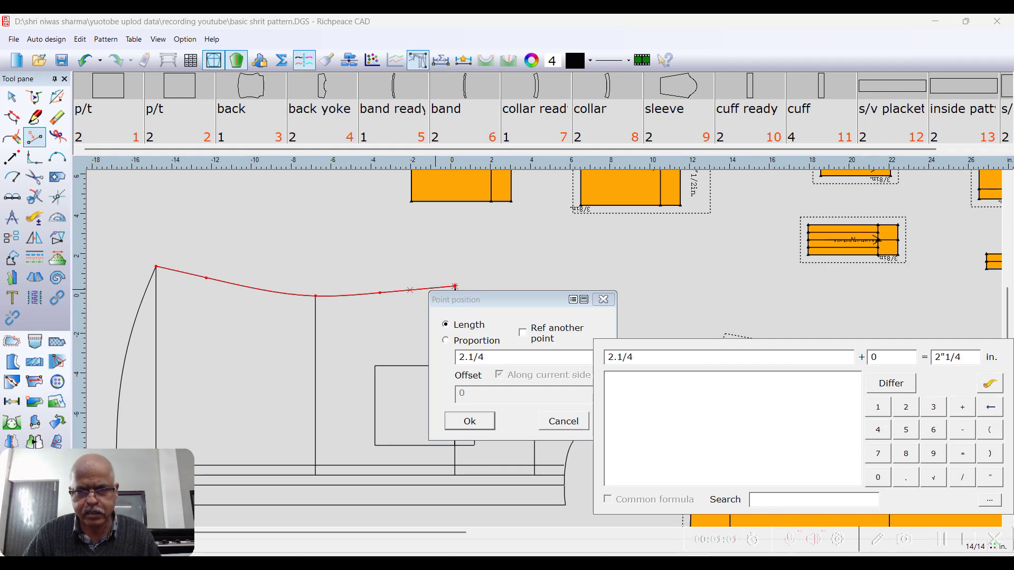
left_click(486, 423)
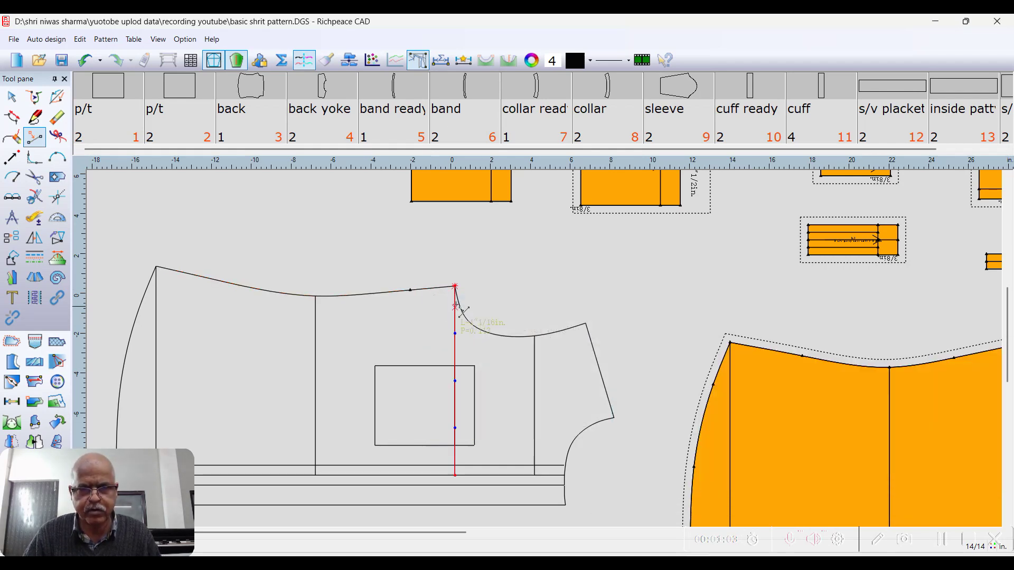
Draw a 3.1/2 in. line at about 79 degrees from the marked side-seam point into the front
right_click(473, 262)
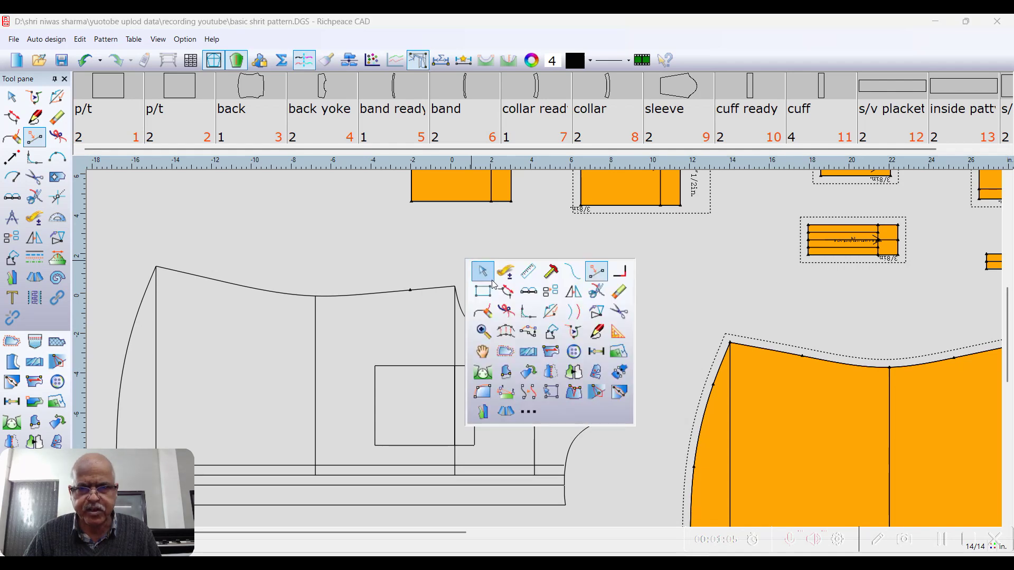
left_click(521, 277)
left_click(411, 290)
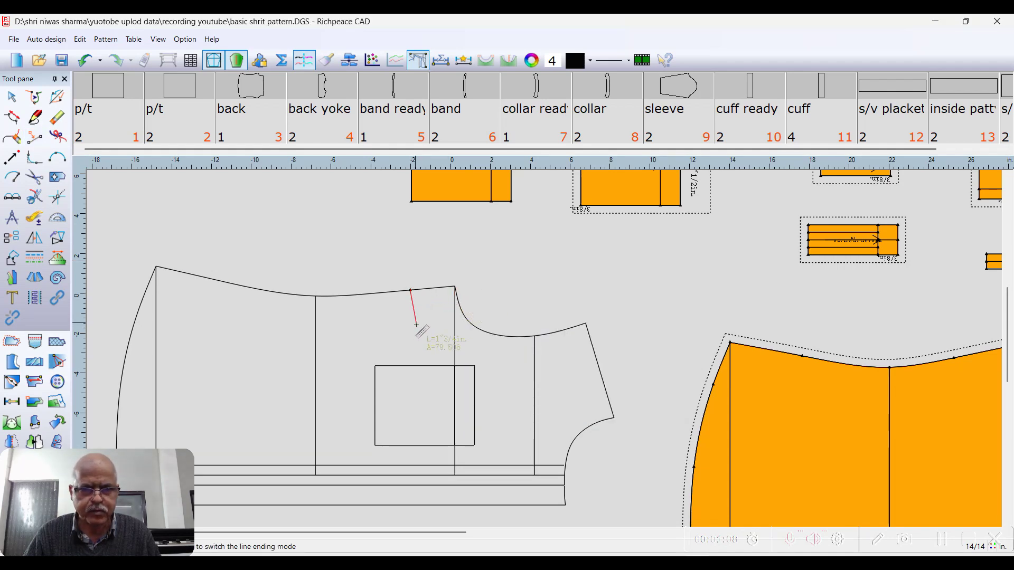
key("Return")
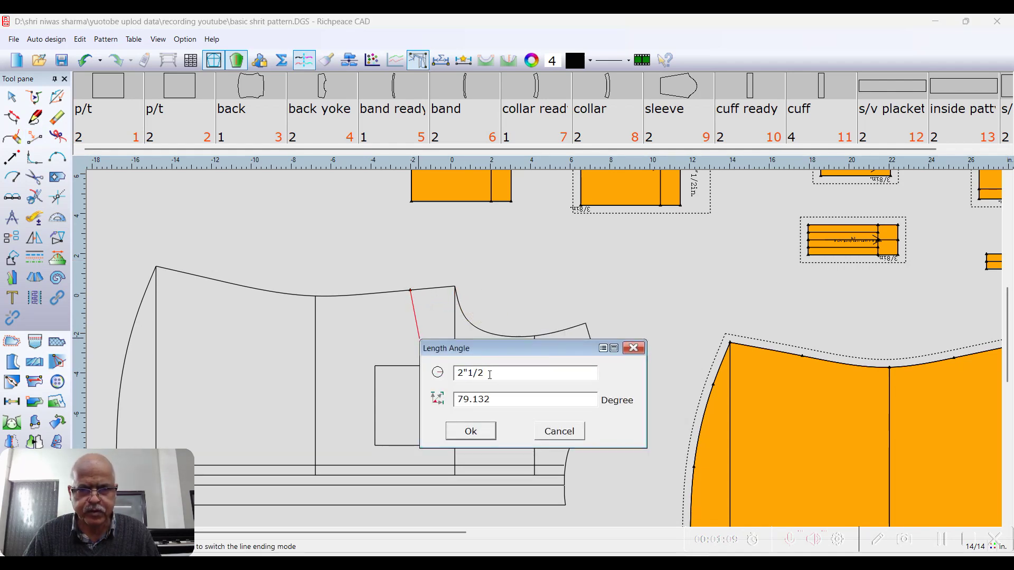
type("3.1")
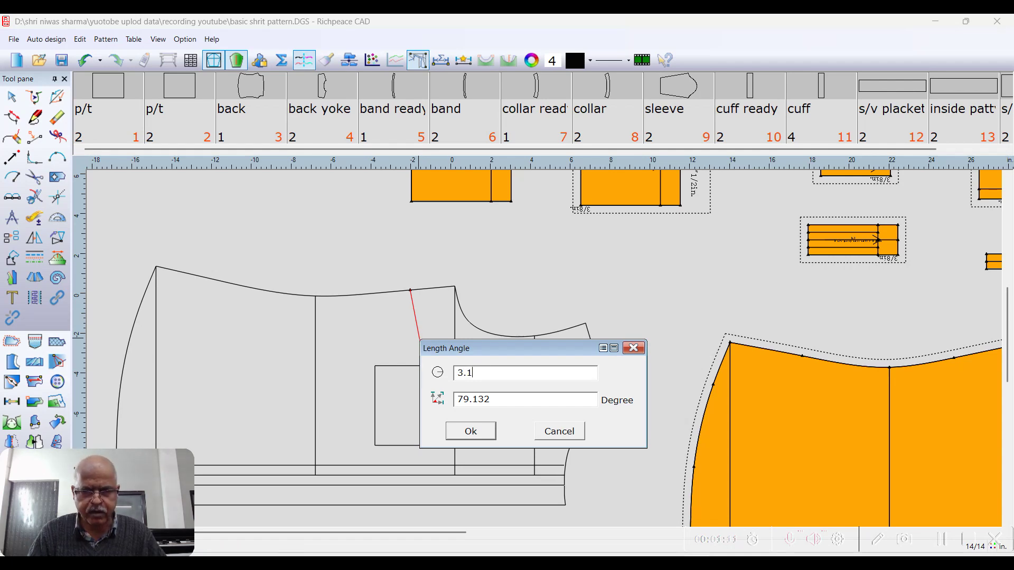
type("/2")
left_click(471, 431)
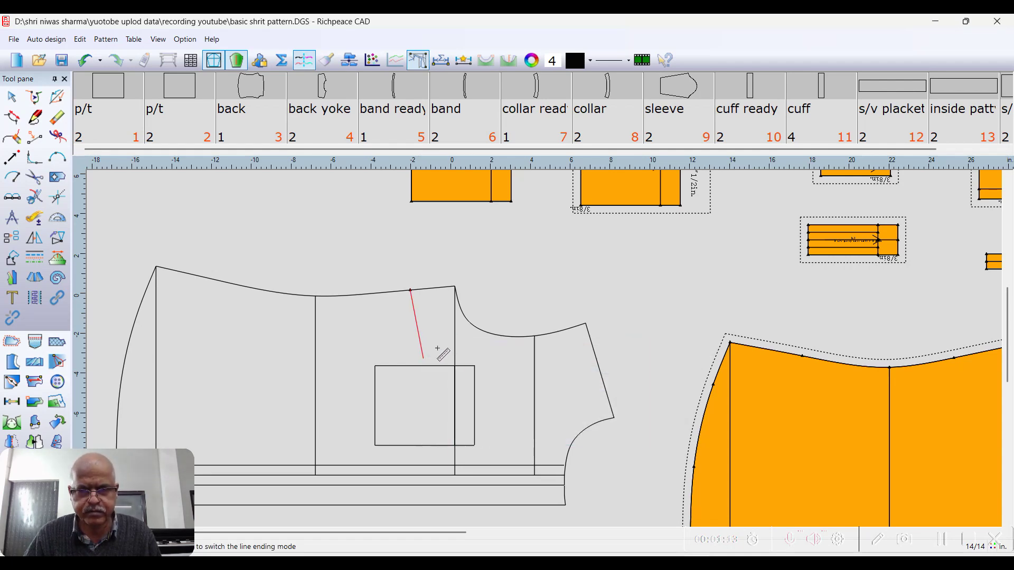
scroll(441, 324, "up", 2)
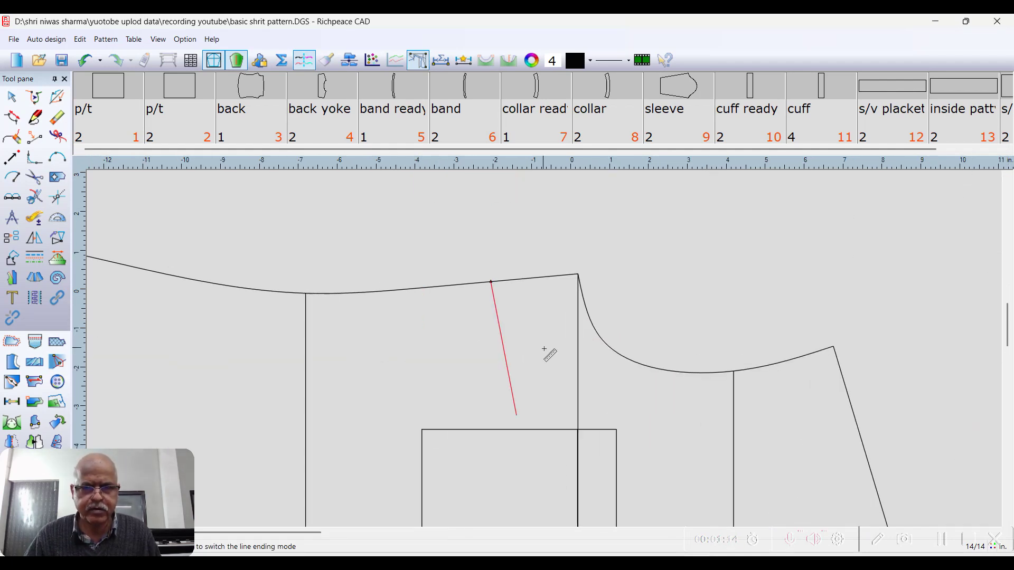
Create a V dart 1.1/2 in. wide on the front's side seam, centred on the 3.1/2 in. dart line
right_click(448, 255)
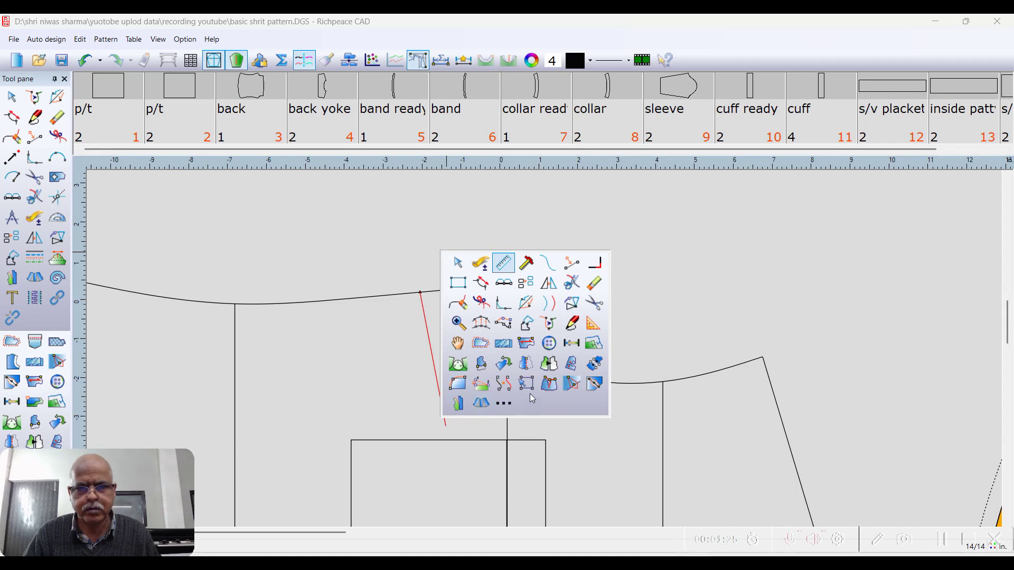
left_click(576, 386)
scroll(414, 290, "up", 2)
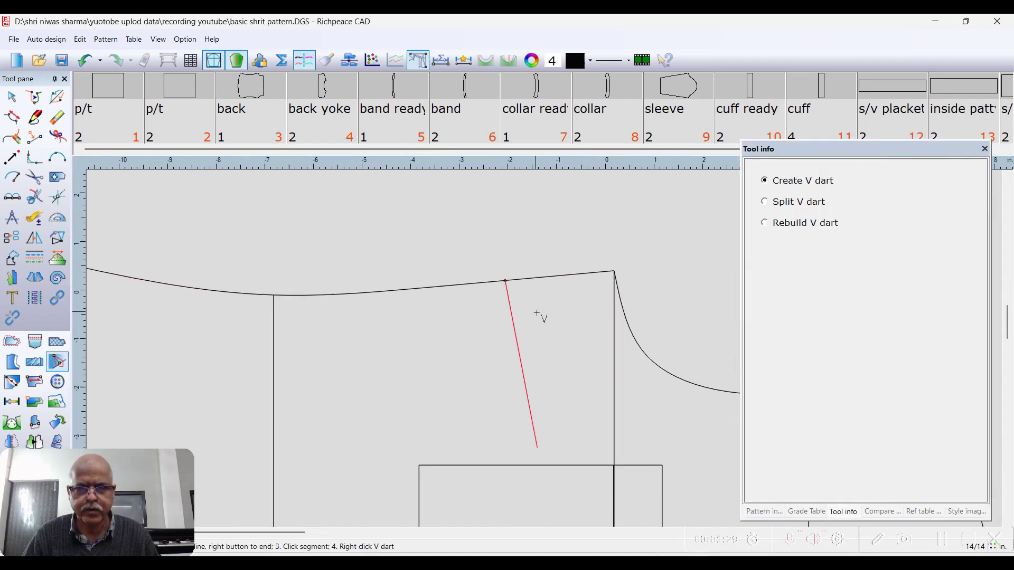
left_click(545, 278)
left_click(514, 328)
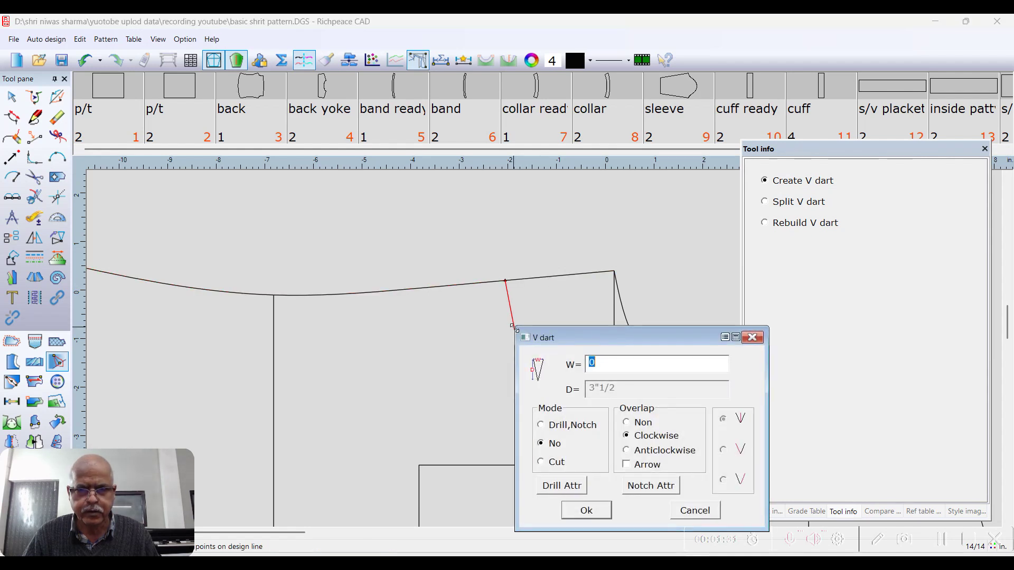
left_click_drag(621, 339, 620, 332)
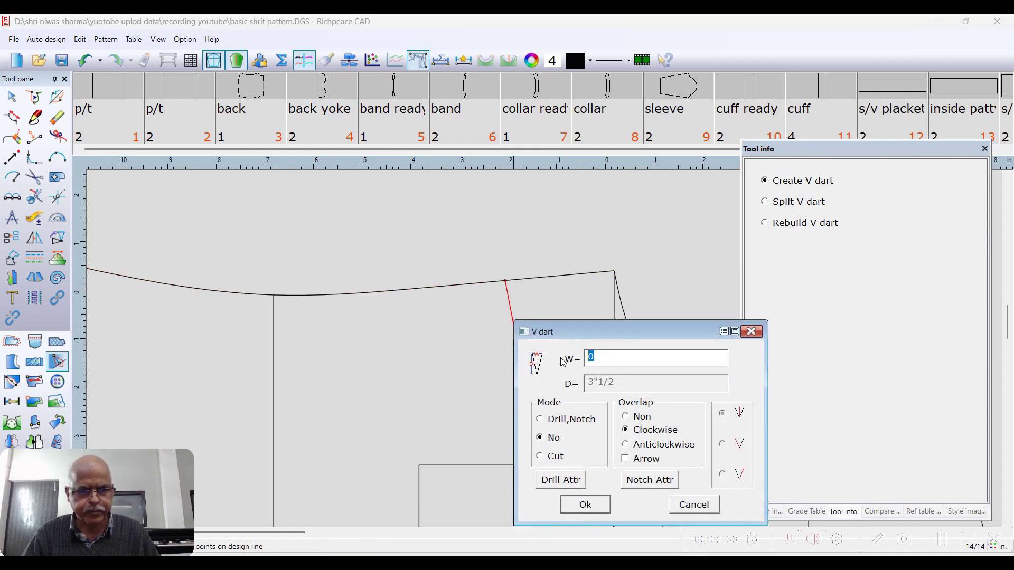
type("1.1/2")
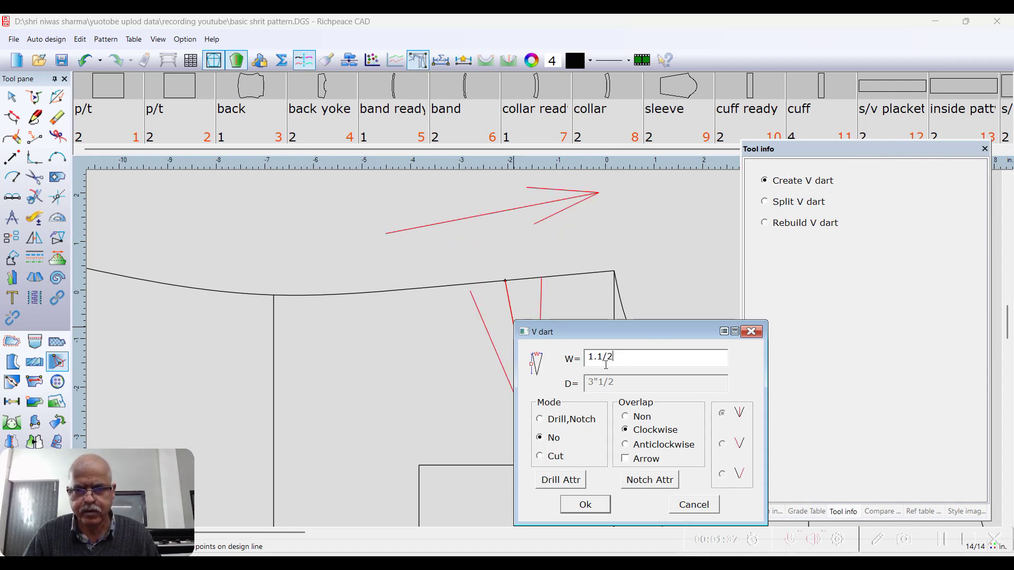
left_click_drag(630, 328, 725, 285)
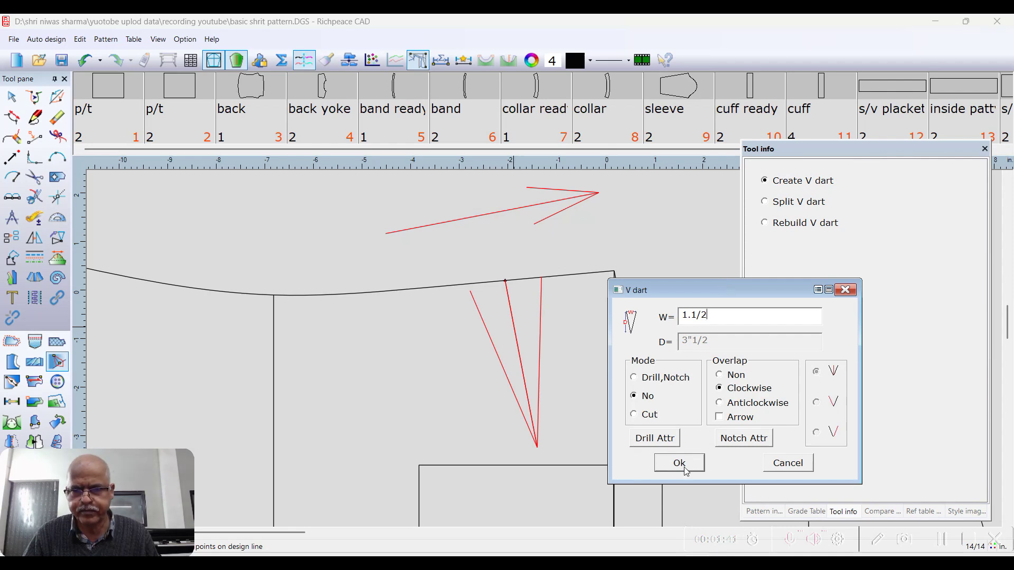
left_click(680, 464)
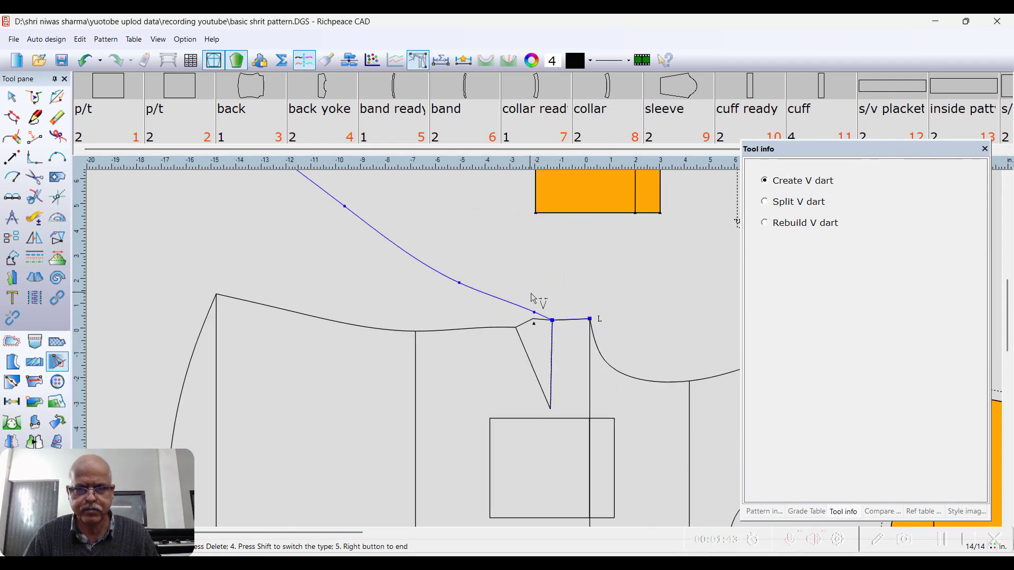
Adjust the side-seam curve point beside the closed dart to smooth the seam, and complete the dart
scroll(521, 296, "up", 2)
scroll(510, 386, "down", 1)
middle_click_drag(544, 349, 591, 294)
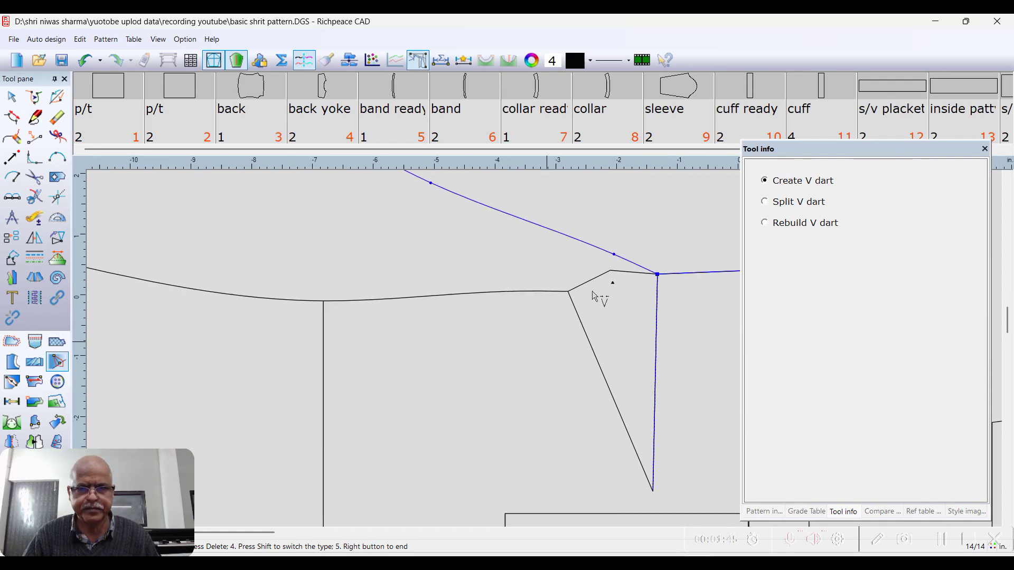
left_click(612, 257)
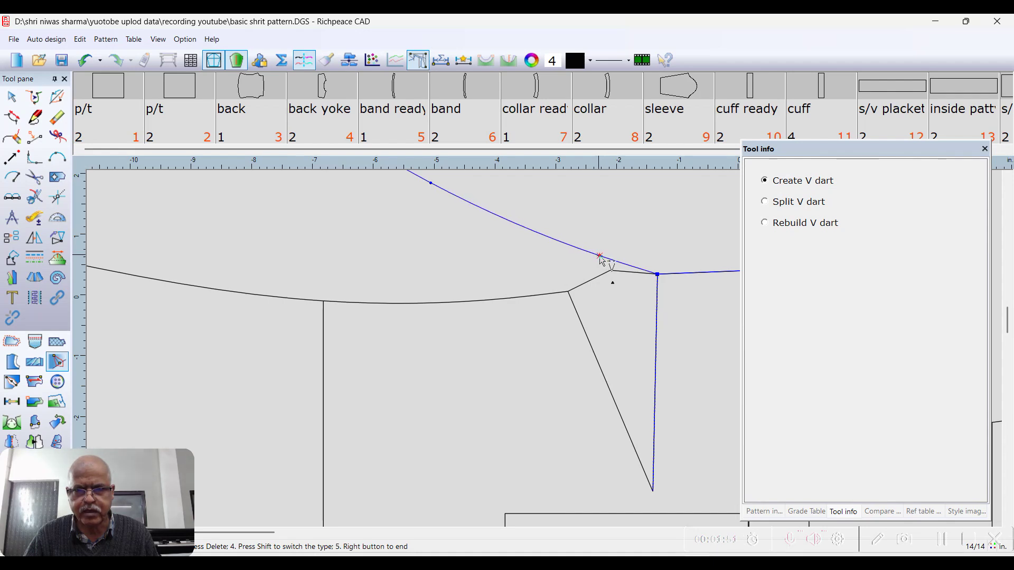
scroll(600, 260, "down", 5)
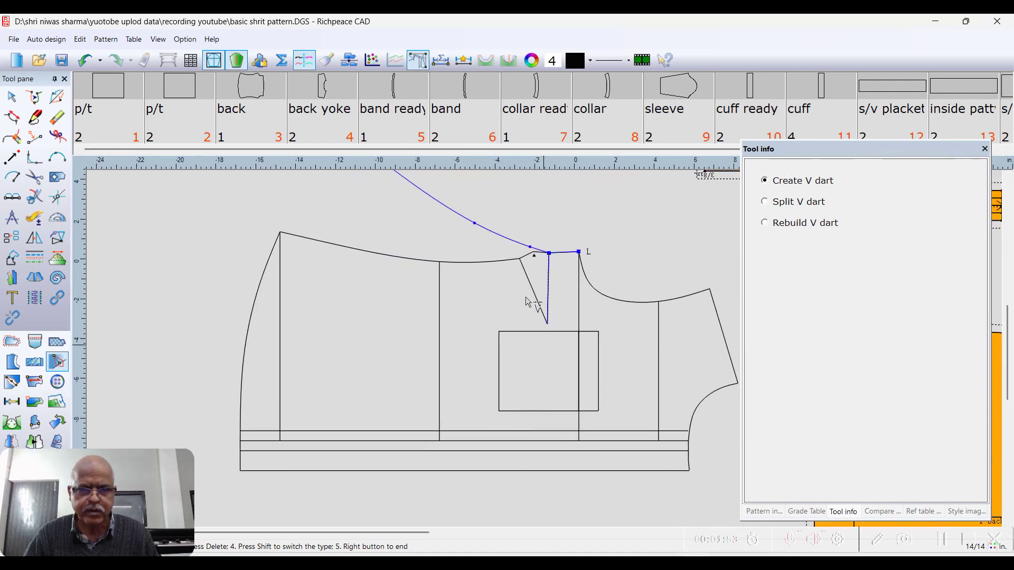
scroll(433, 301, "up", 3)
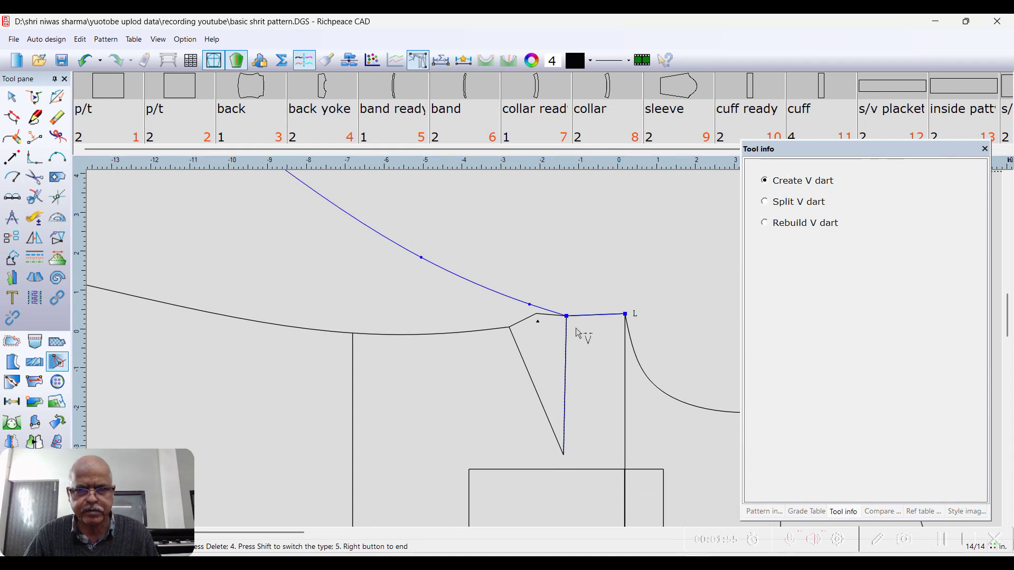
scroll(577, 333, "up", 1)
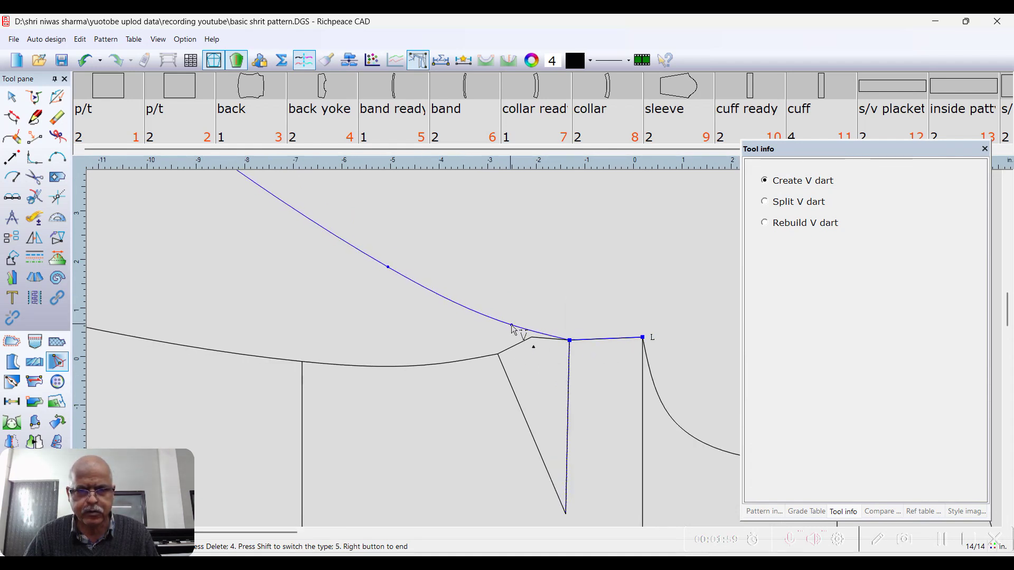
scroll(568, 334, "down", 3)
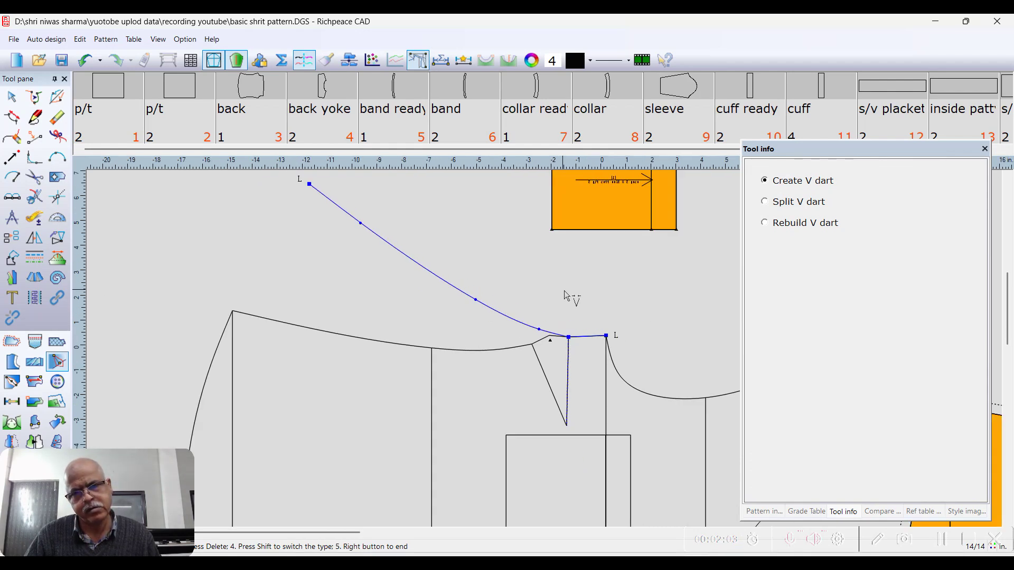
right_click(564, 296)
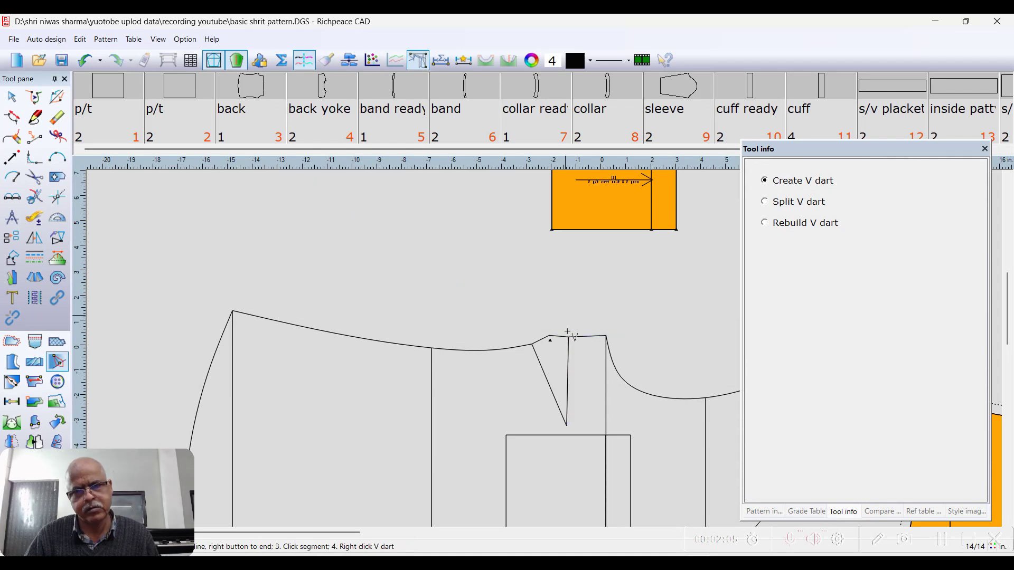
Delete the back pattern piece and confirm the deletion, keeping its design lines
scroll(571, 337, "down", 2)
scroll(466, 285, "up", 6)
scroll(543, 368, "down", 6)
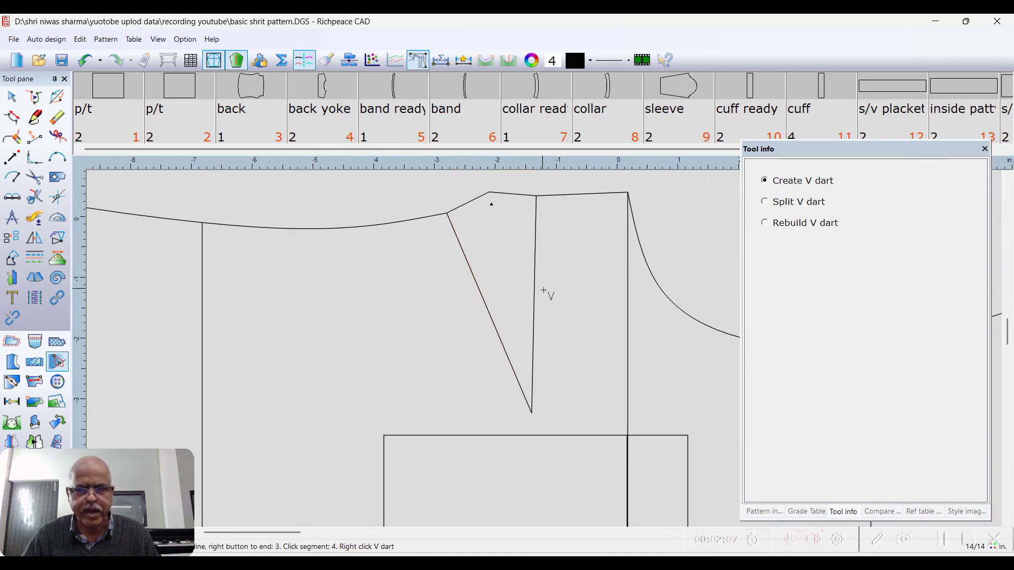
middle_click_drag(591, 418, 425, 352)
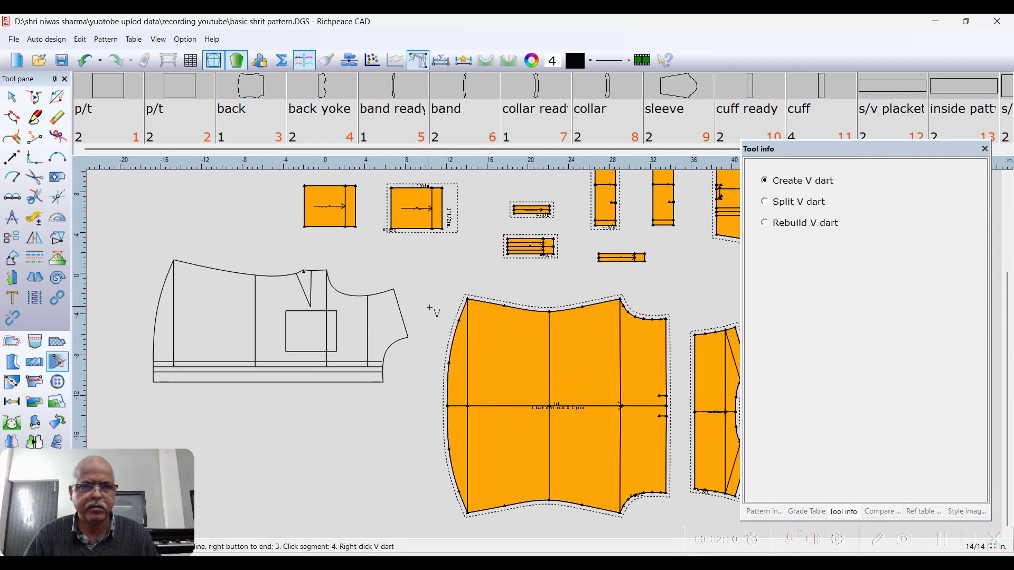
left_click(276, 139)
key("Delete")
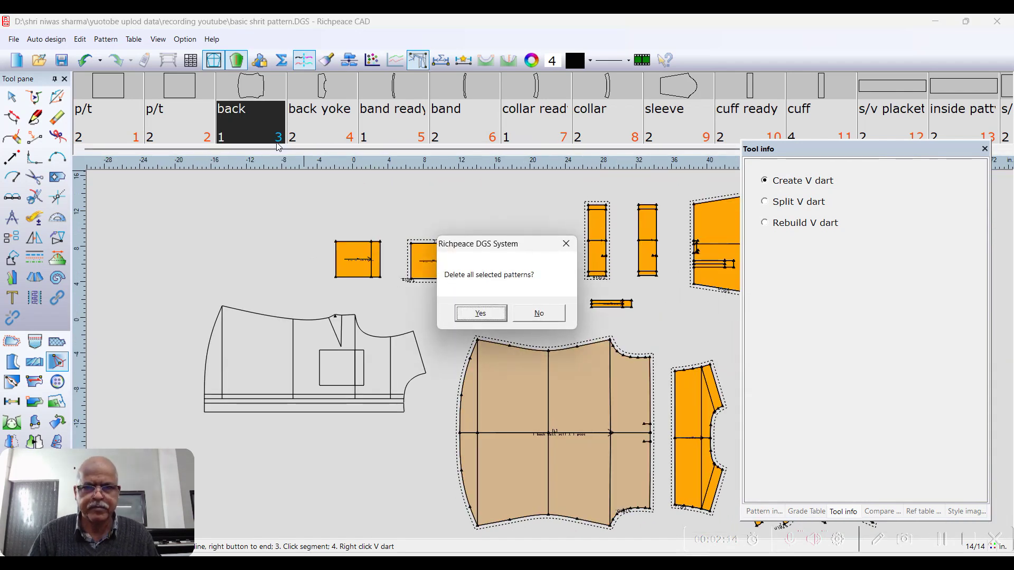
key("Return")
Erase the lower half of the back's design lines, leaving the half above the centre line
scroll(446, 261, "up", 2)
middle_click_drag(443, 258, 424, 234)
scroll(425, 234, "up", 1)
middle_click_drag(424, 233, 295, 240)
scroll(519, 306, "down", 2)
middle_click_drag(519, 306, 199, 209)
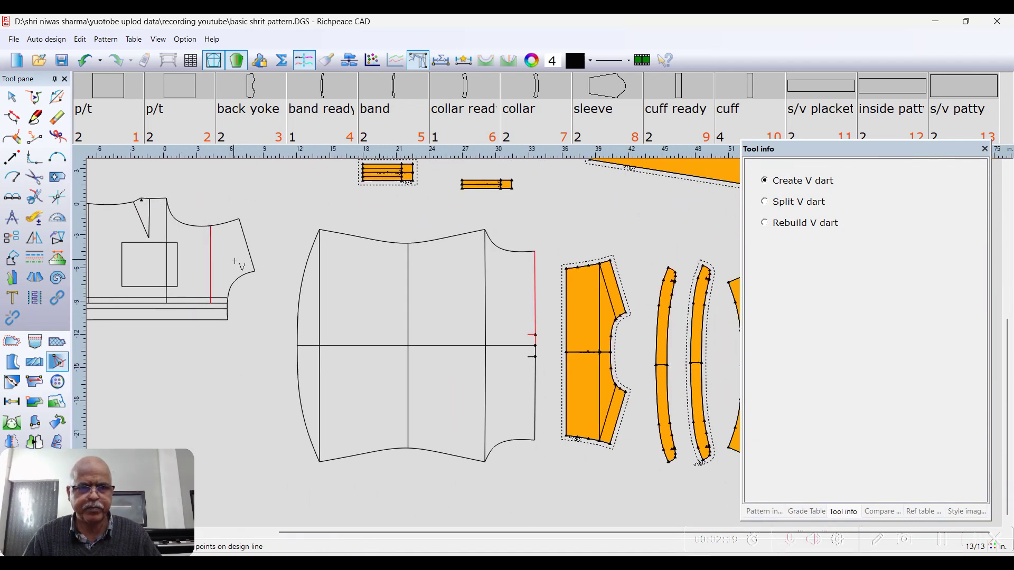
right_click(291, 202)
left_click(443, 232)
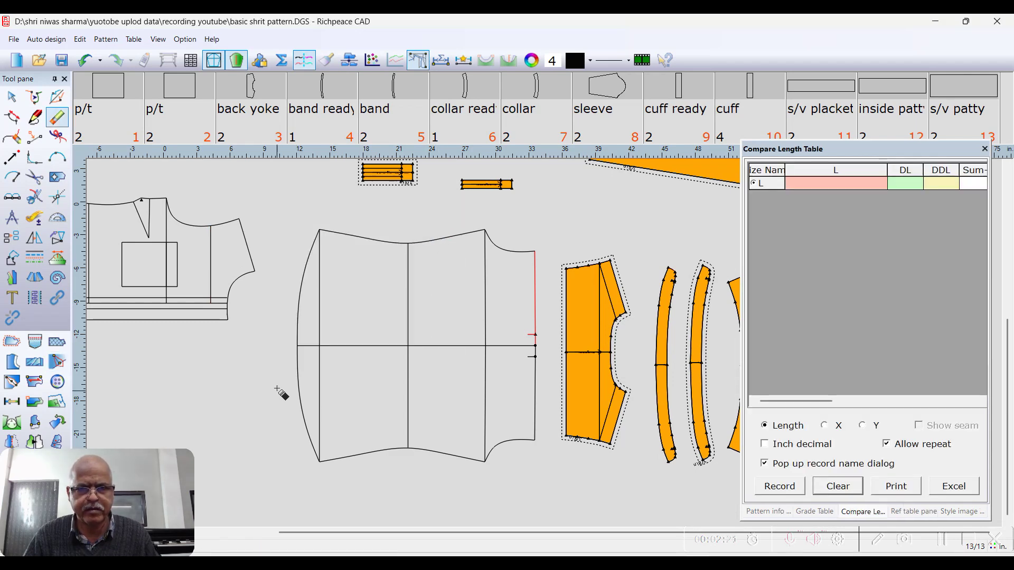
left_click_drag(277, 363, 551, 505)
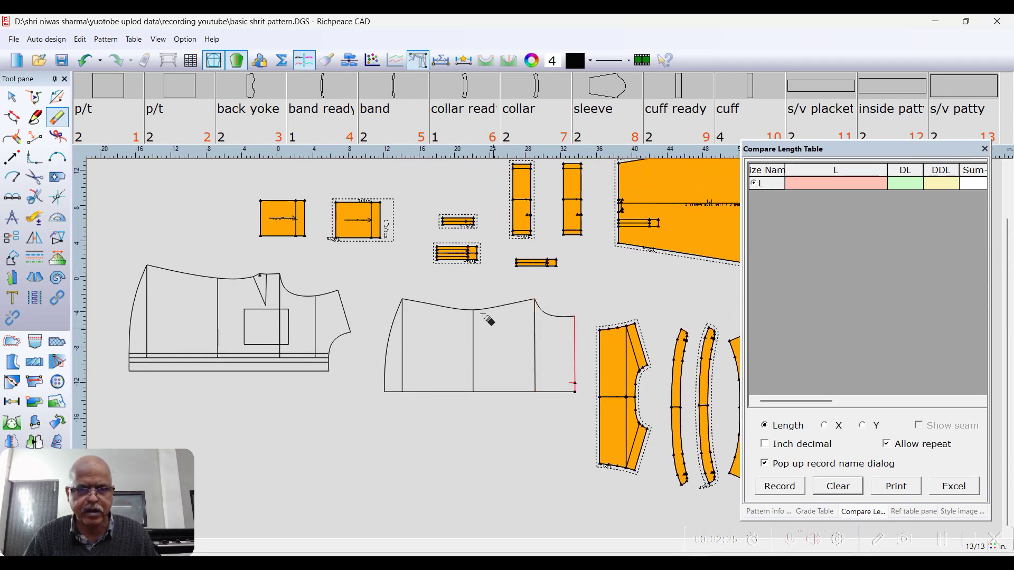
scroll(490, 333, "down", 1)
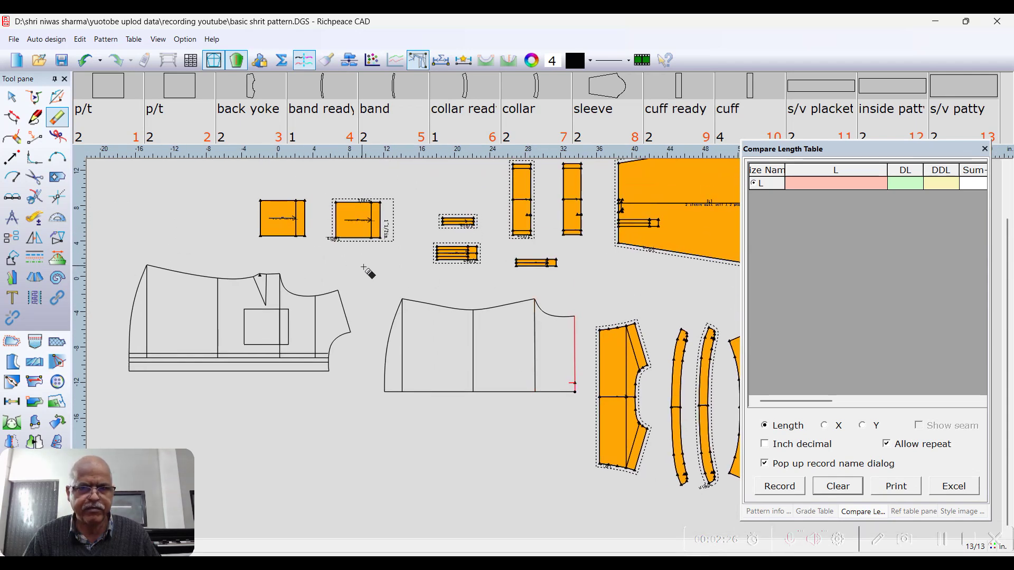
Offset the front's hem corner at the side seam by -1 in. horizontally
left_click(12, 96)
scroll(544, 348, "up", 1)
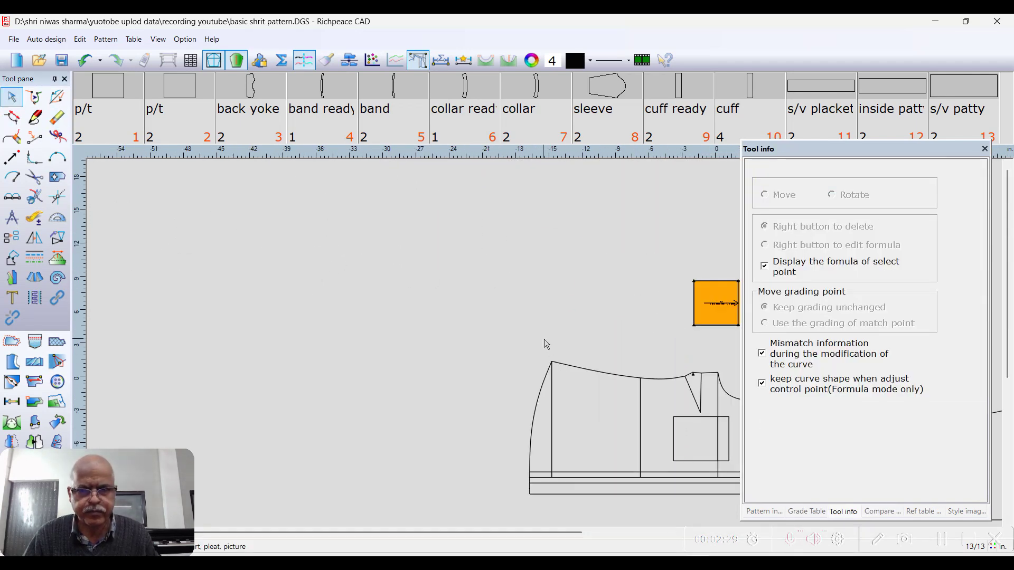
scroll(544, 339, "down", 1)
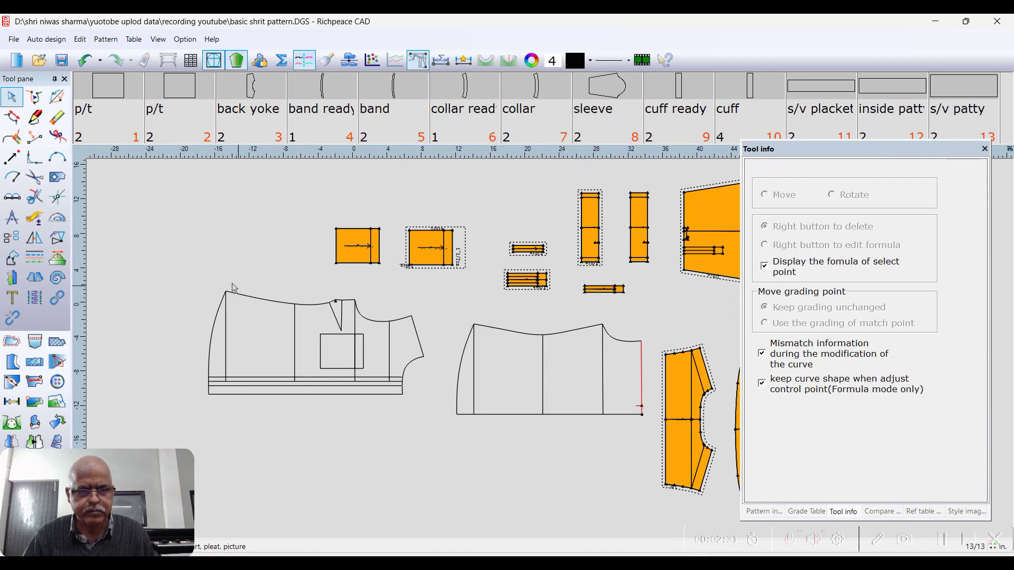
left_click_drag(214, 277, 241, 314)
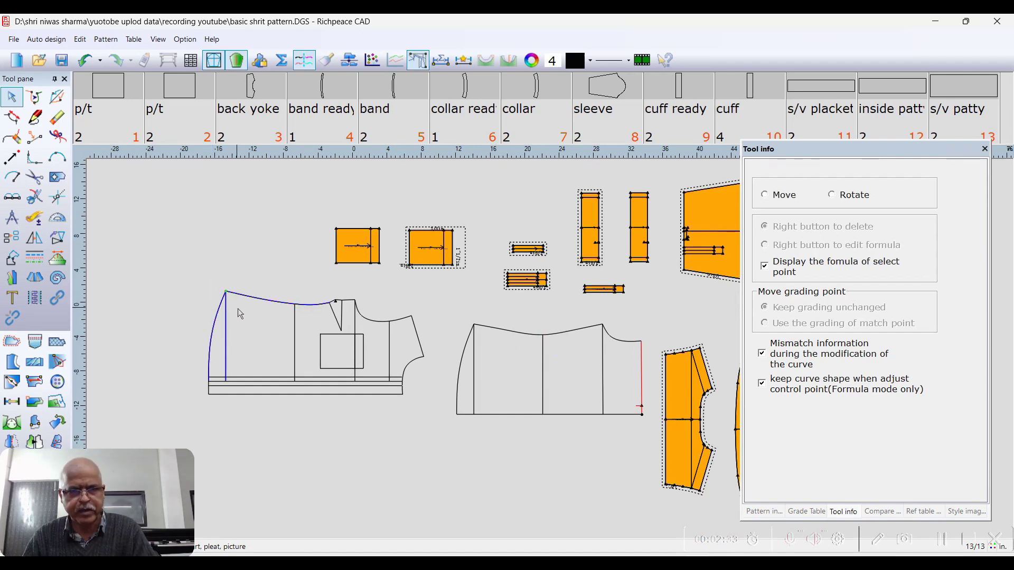
key("Return")
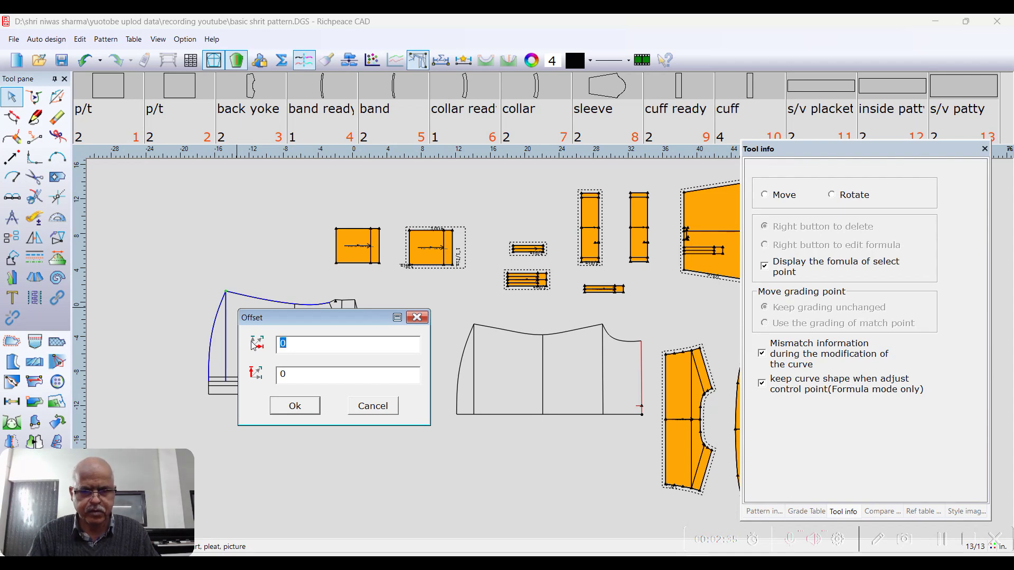
type("-1")
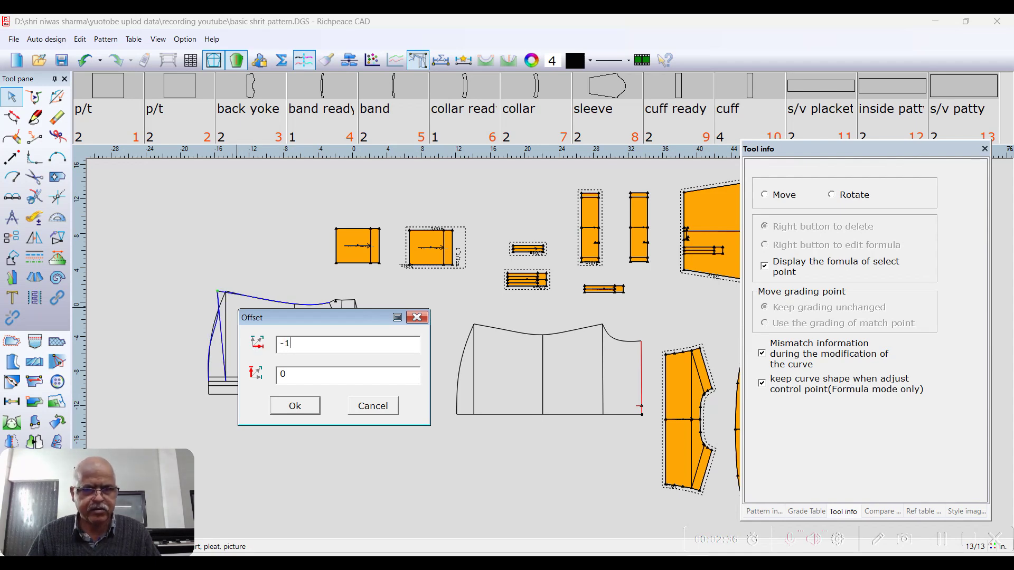
left_click(304, 408)
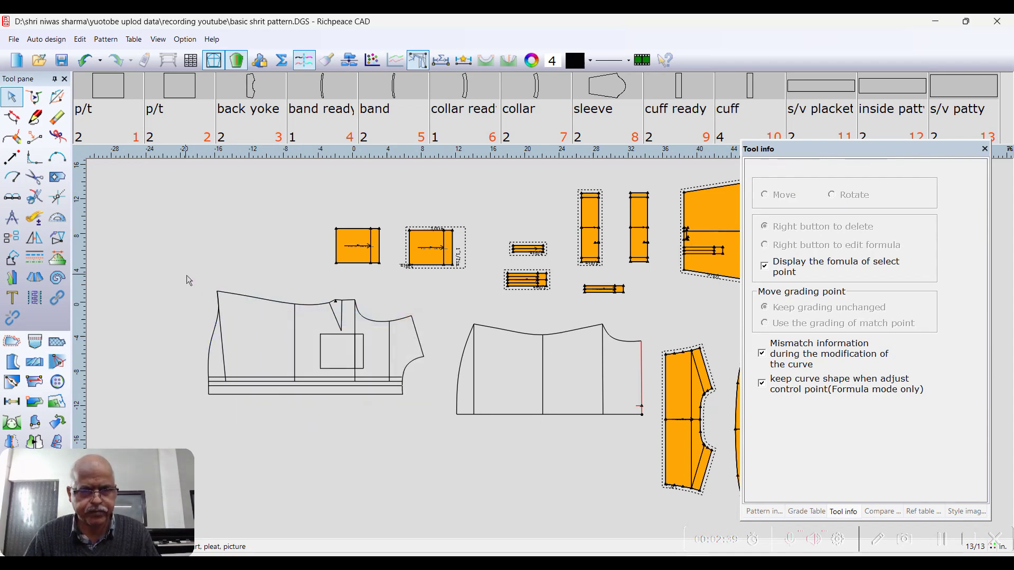
Erase the slanted inner construction line running from the front's shifted hem corner
right_click(245, 264)
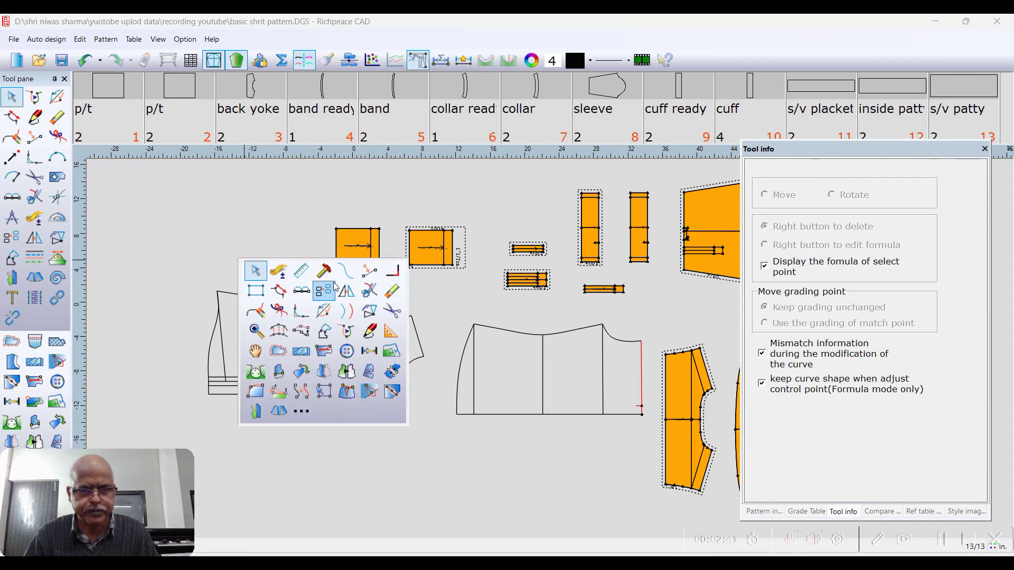
left_click(392, 290)
scroll(275, 334, "up", 2)
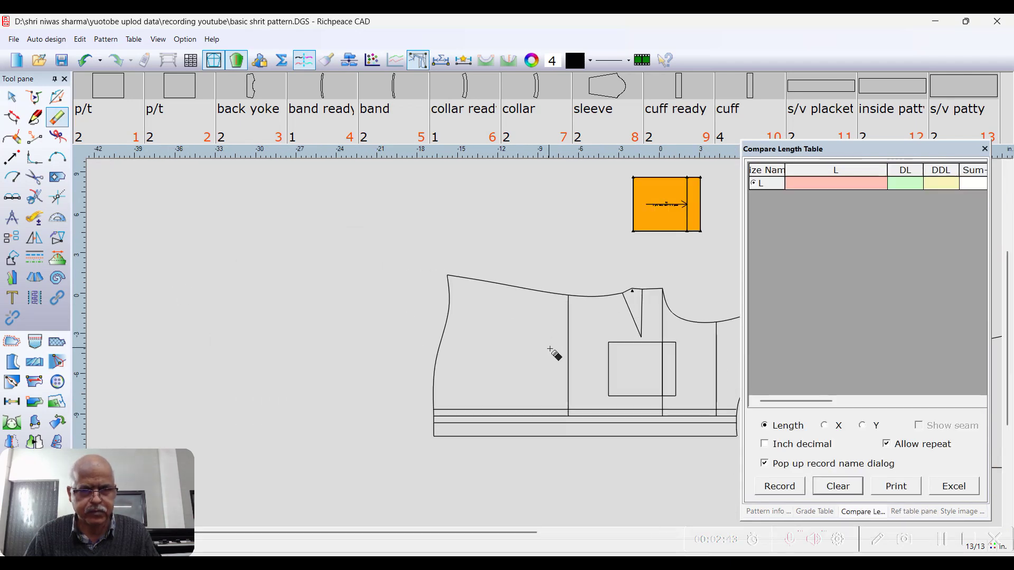
Reshape the front's hem curve by moving its control point near the side seam outward into a smooth line
middle_click_drag(546, 344, 388, 336)
middle_click_drag(516, 304, 456, 303)
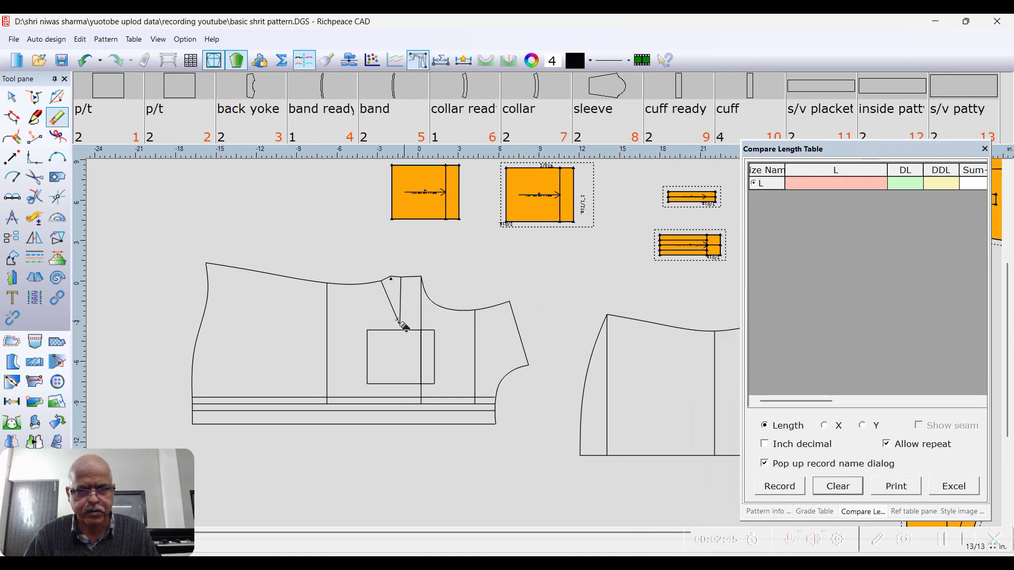
scroll(273, 322, "up", 1)
right_click(400, 270)
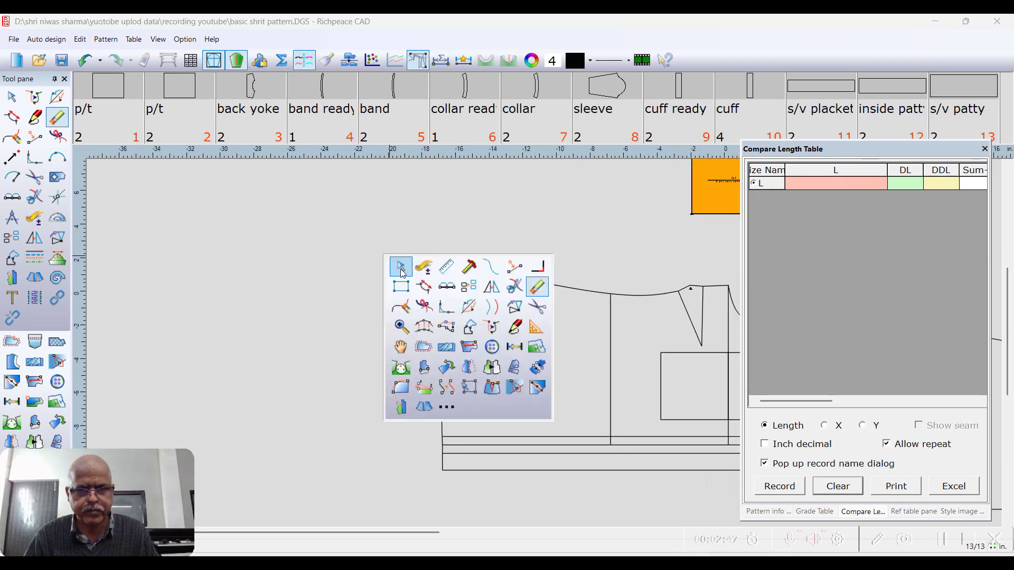
left_click(401, 268)
scroll(502, 319, "down", 2)
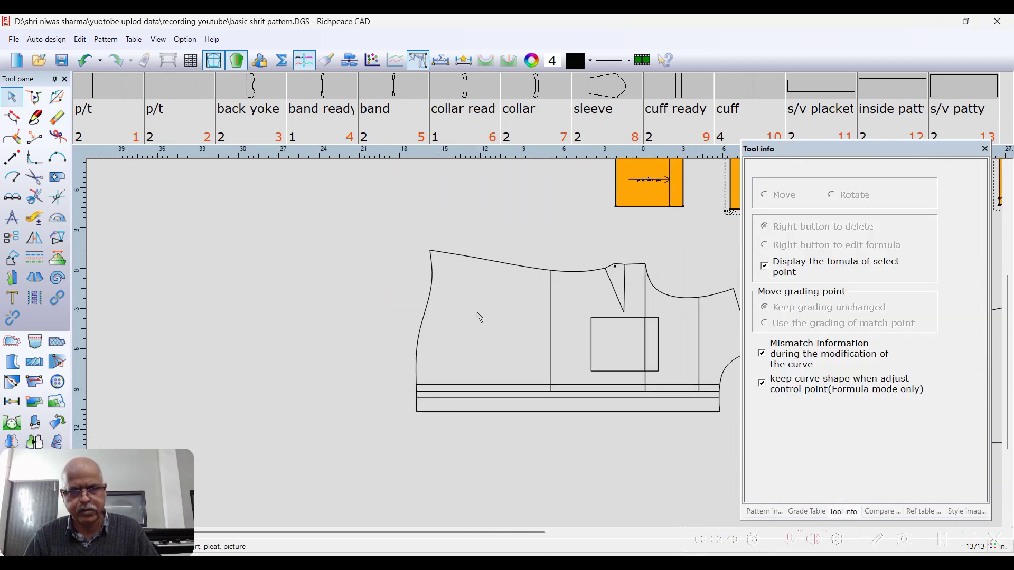
left_click(427, 307)
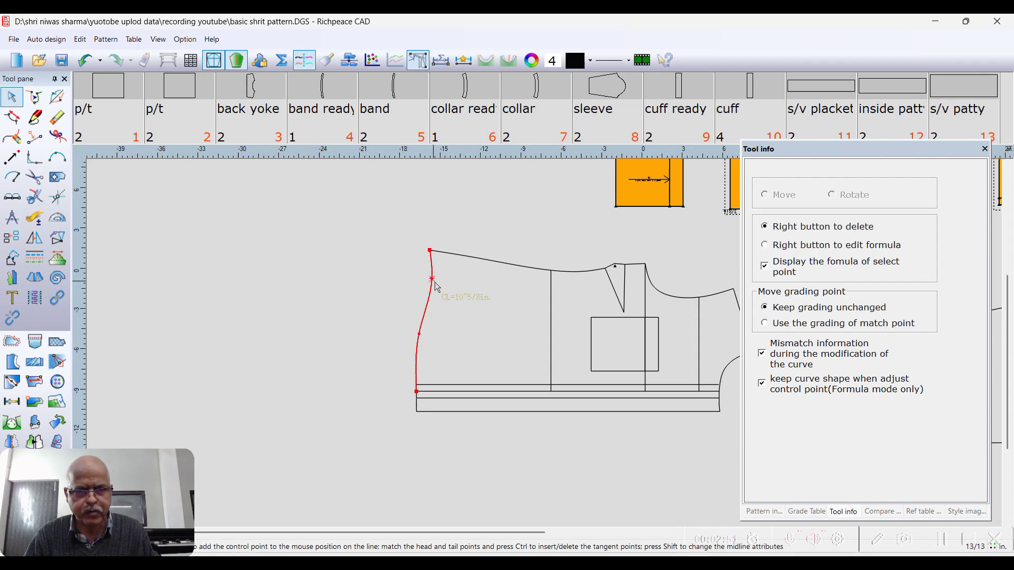
left_click(432, 279)
left_click(421, 285)
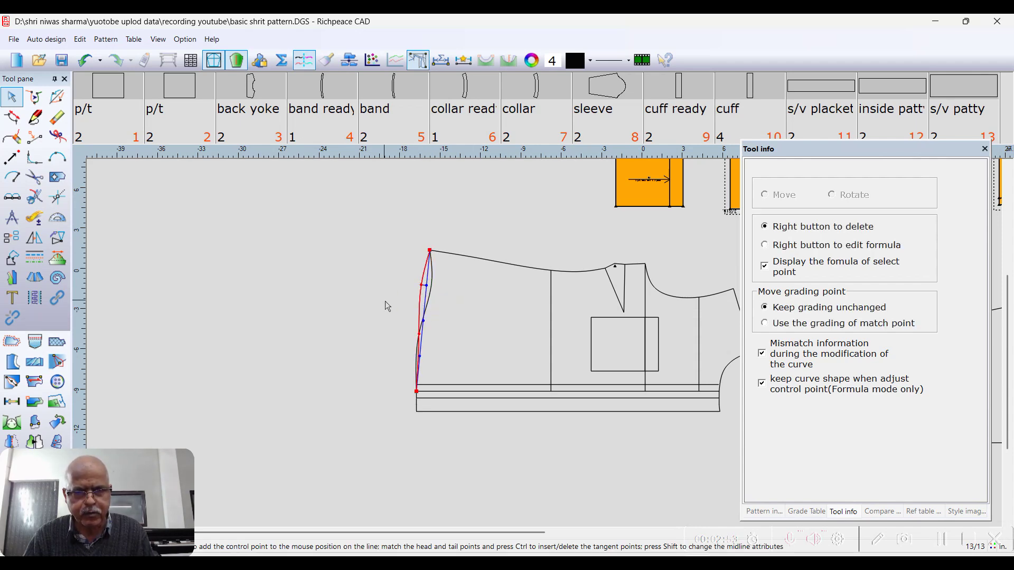
scroll(385, 301, "down", 2)
left_click(385, 301)
scroll(398, 314, "up", 2)
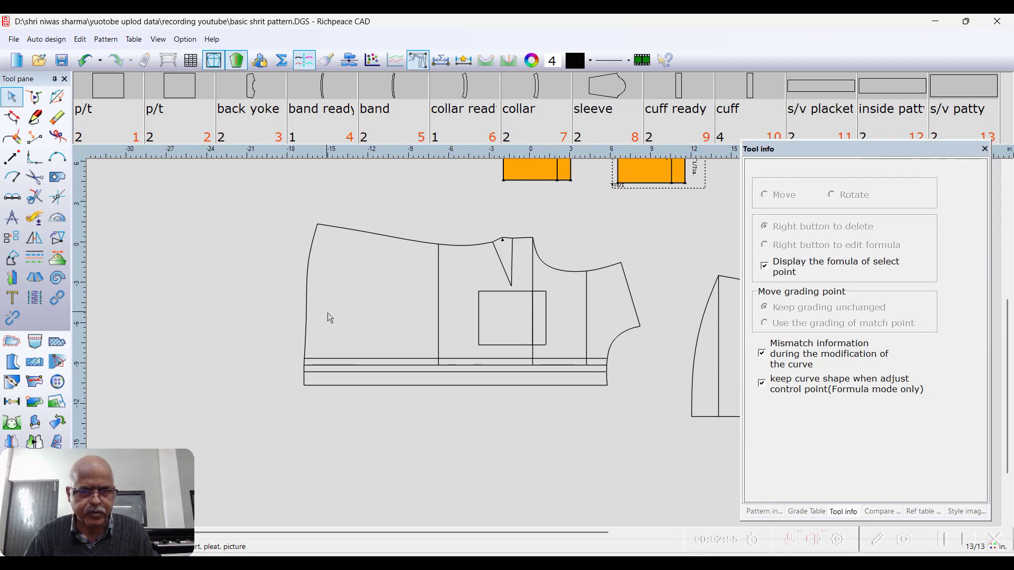
Refine the front's hem curve by adjusting its control point on the straighter part near the front edge
scroll(327, 312, "up", 2)
left_click(510, 361)
left_click(511, 336)
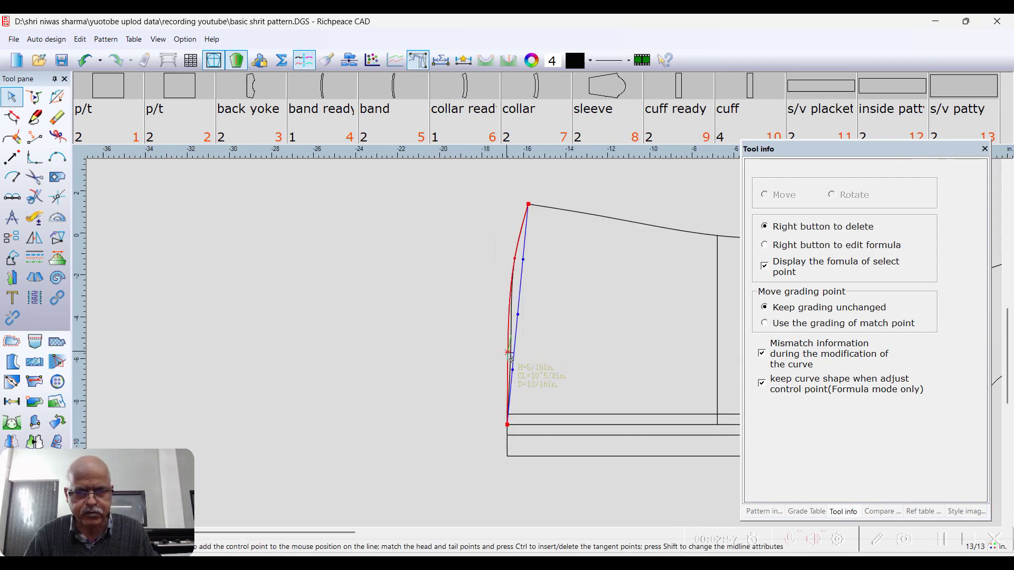
right_click(510, 357)
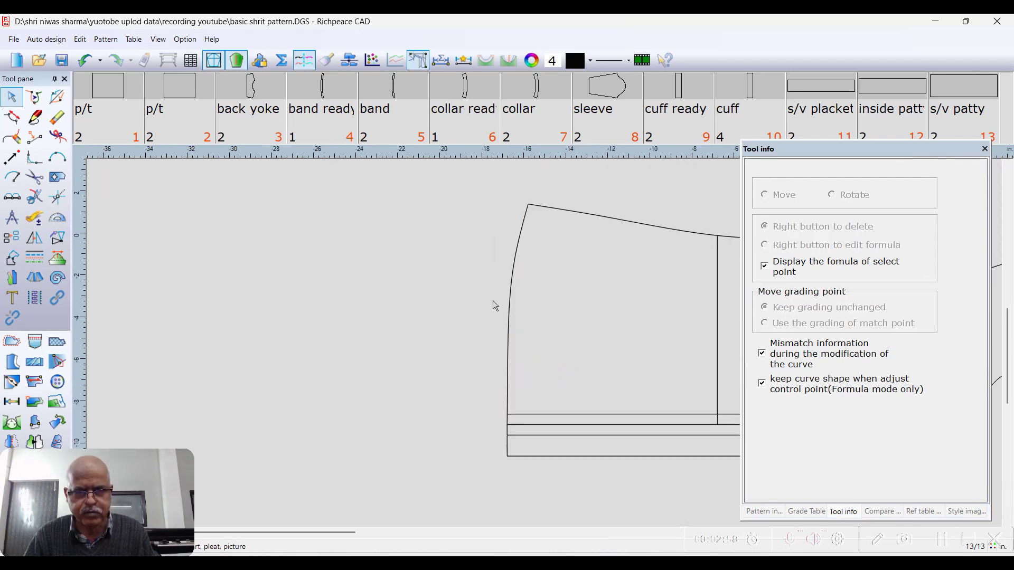
Offset the front's entire hem edge, from the side-seam corner to the placket lines, by -1/2 in. horizontally
right_click(518, 267)
scroll(544, 345, "down", 2)
left_click_drag(442, 242, 538, 472)
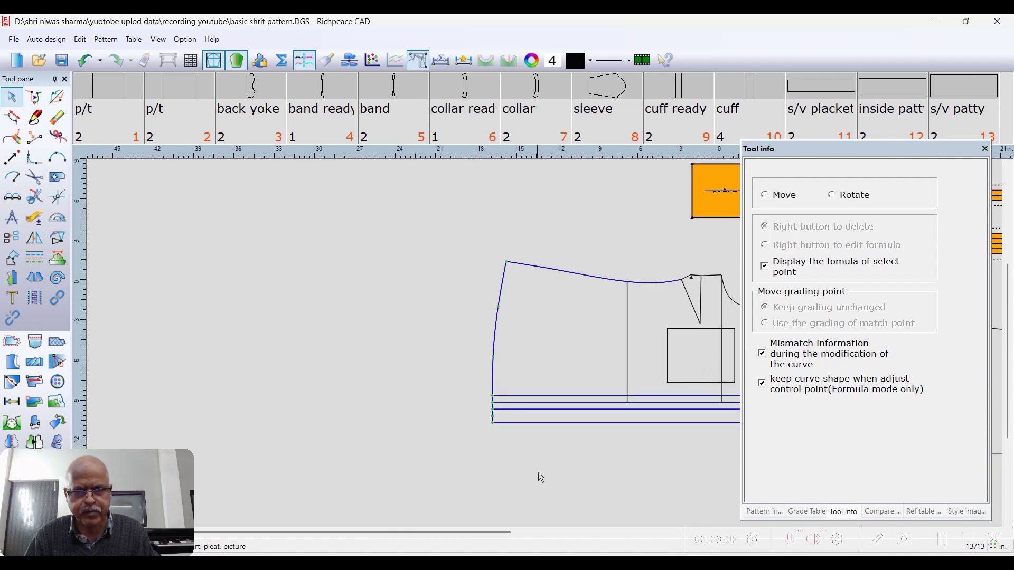
key("Return")
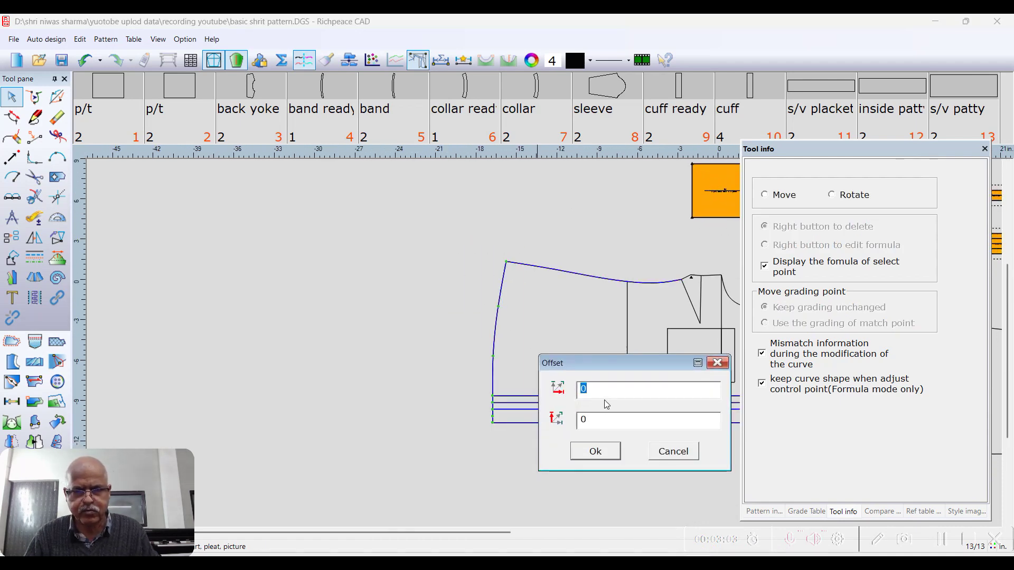
type("-1/2")
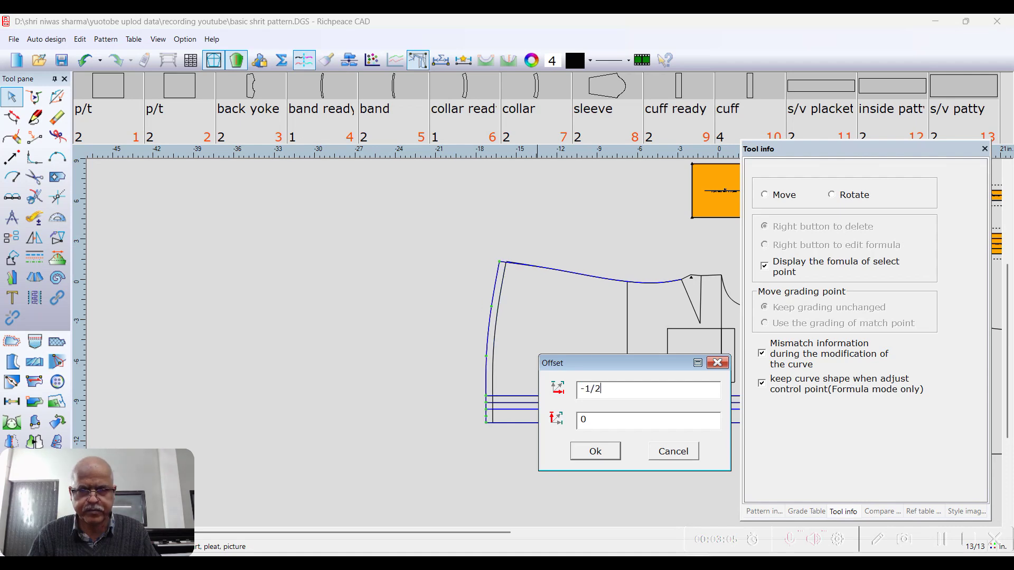
key("Return")
Add a point on the back's side seam 2 1/4 in. from its armhole end
middle_click_drag(556, 385, 338, 387)
scroll(537, 353, "down", 2)
middle_click_drag(540, 341, 430, 347)
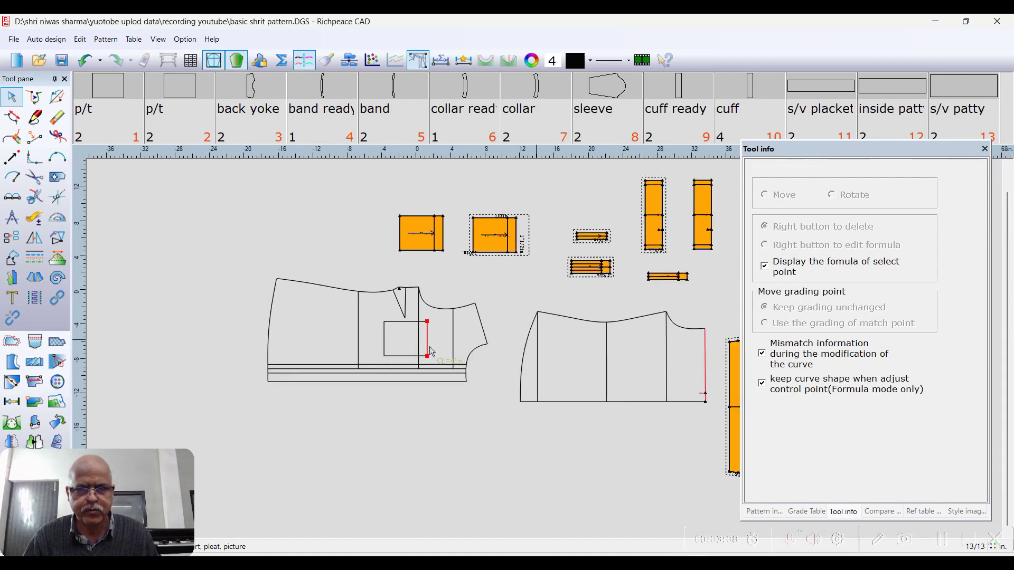
right_click(494, 289)
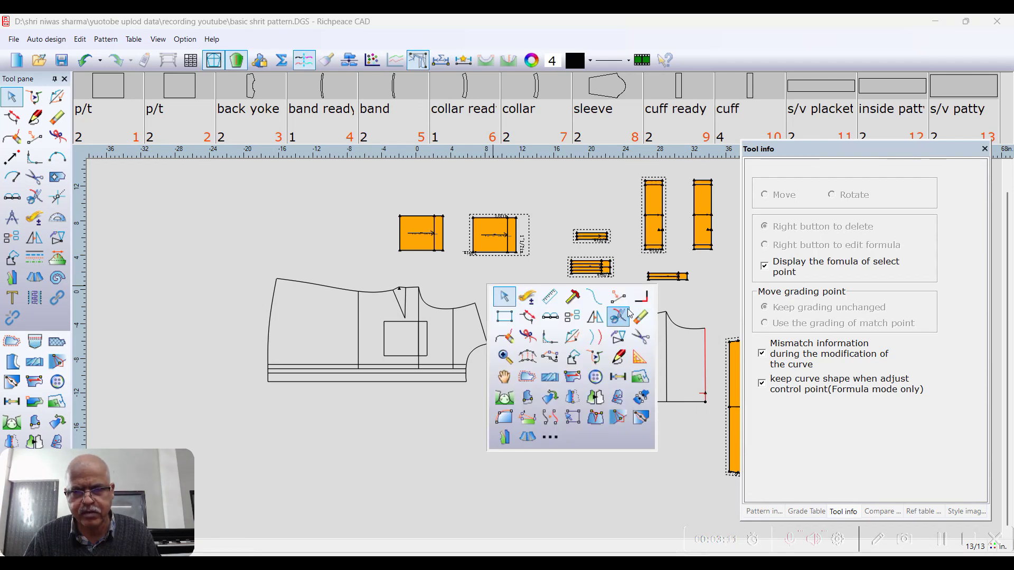
left_click(527, 297)
scroll(569, 349, "up", 1)
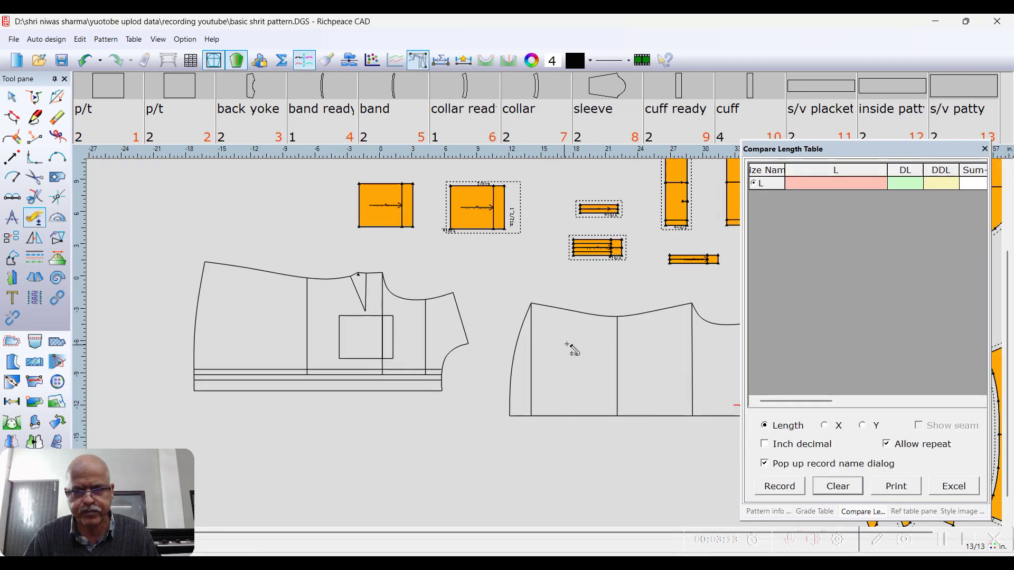
right_click(587, 287)
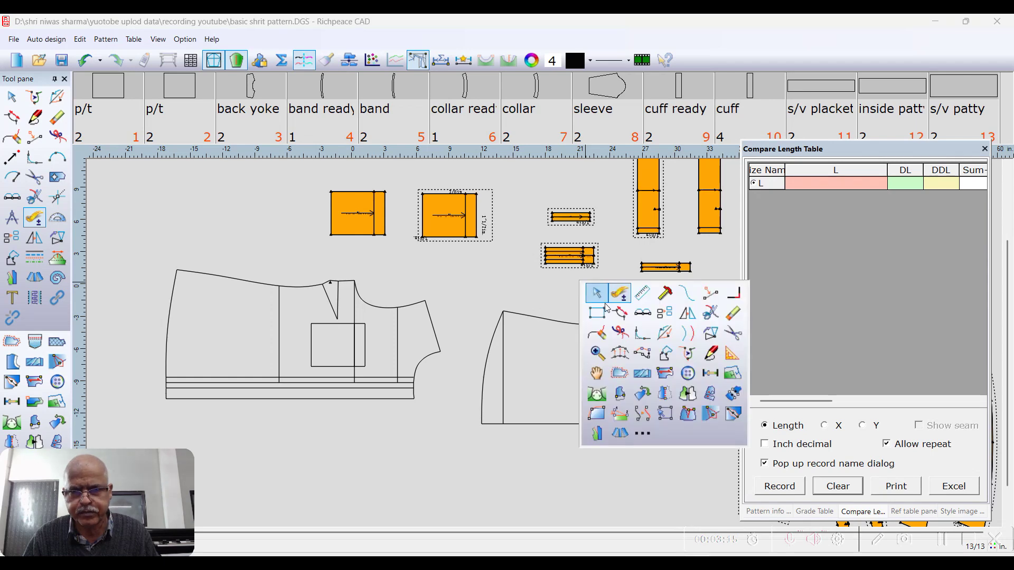
left_click(710, 293)
scroll(550, 351, "up", 1)
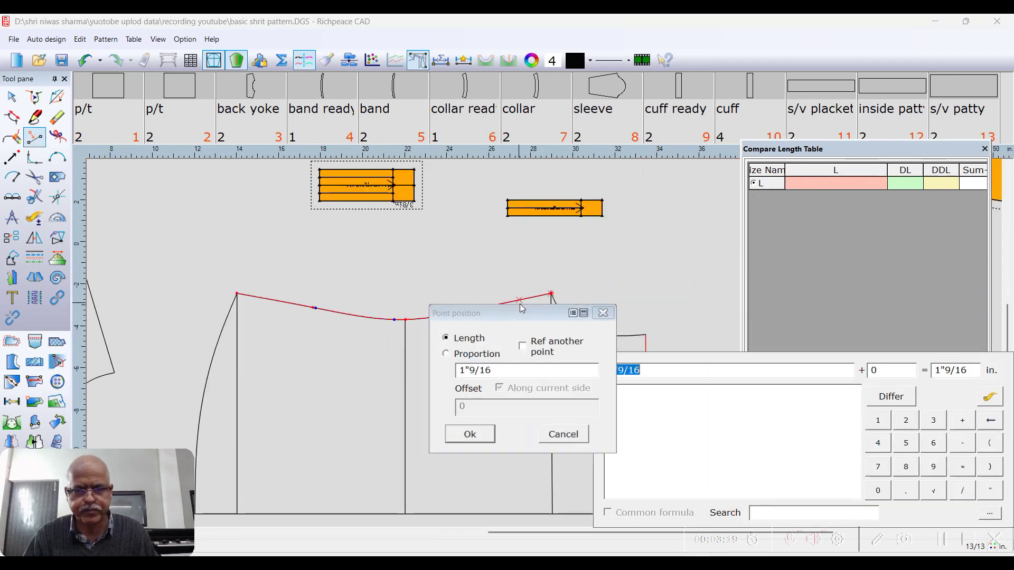
type("2.1/4")
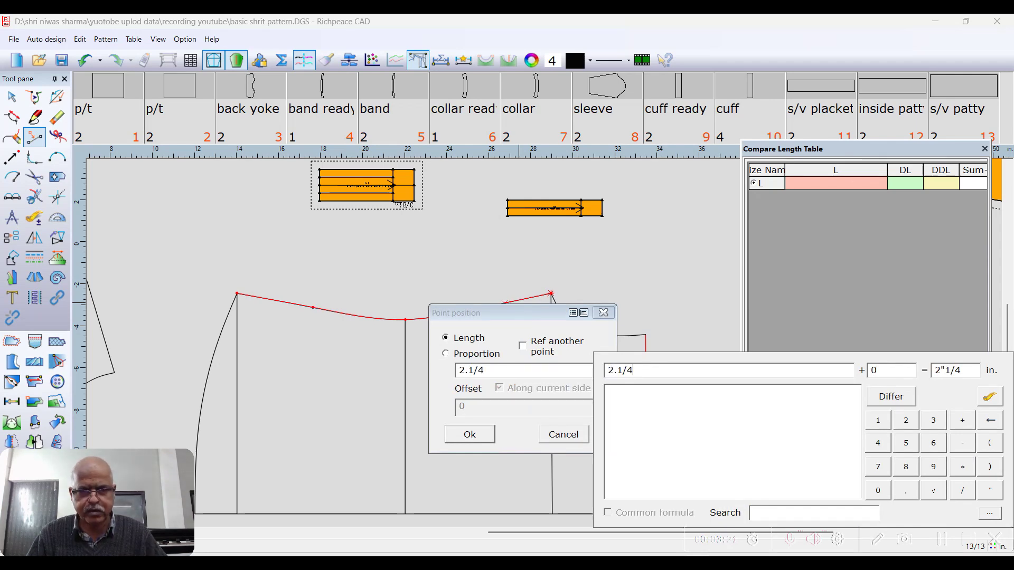
left_click(493, 430)
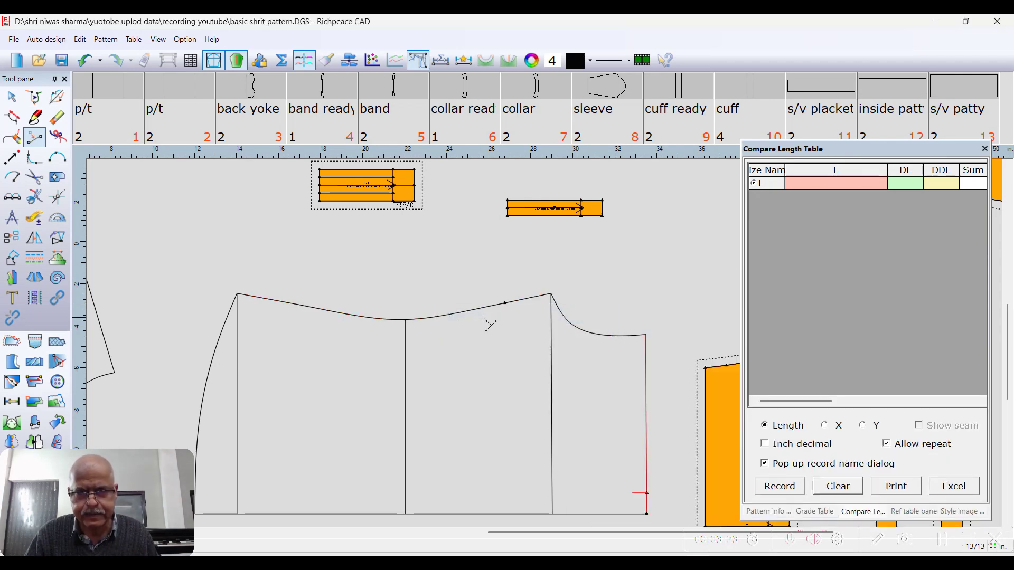
Split the back's side seam at the newly added point
right_click(488, 271)
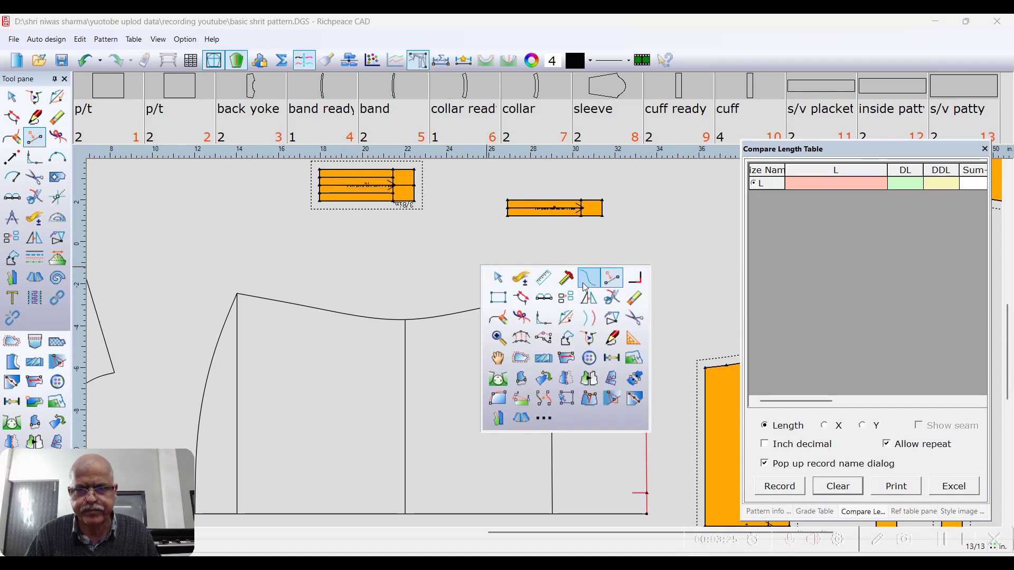
left_click(611, 296)
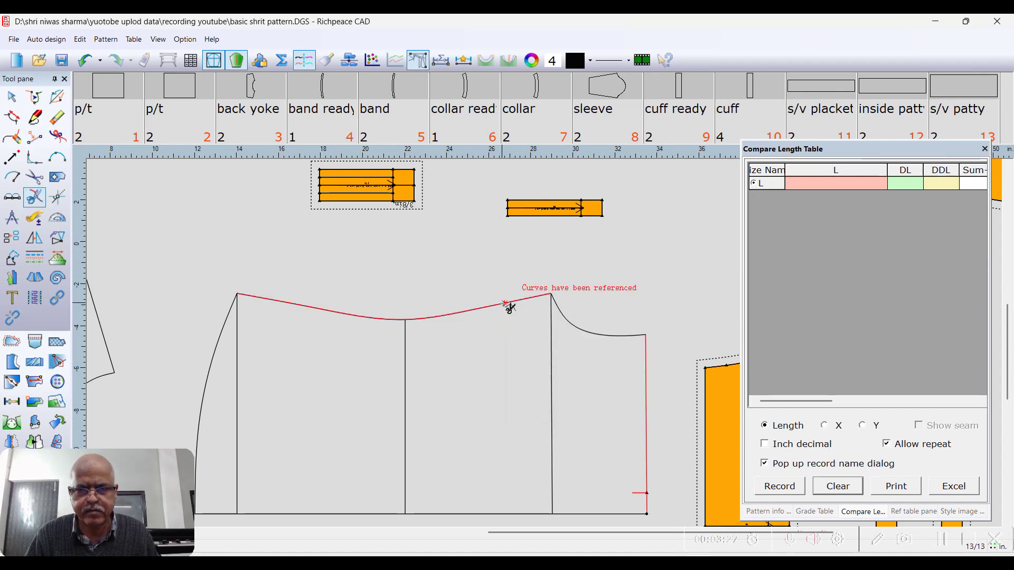
right_click(450, 261)
left_click(459, 265)
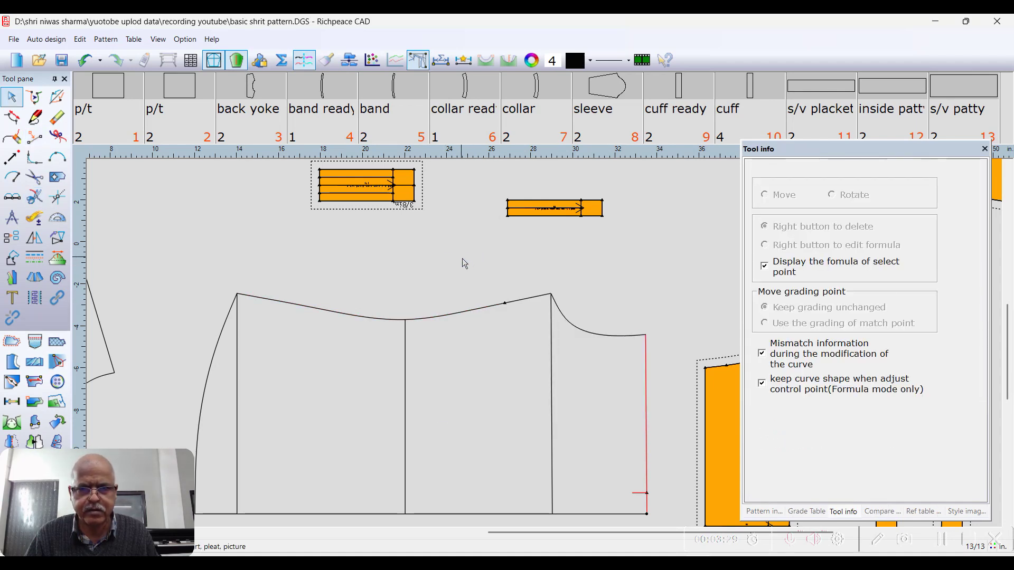
Measure the back's side seam between the hem corner and the split point
right_click(462, 259)
left_click(491, 267)
left_click(429, 319)
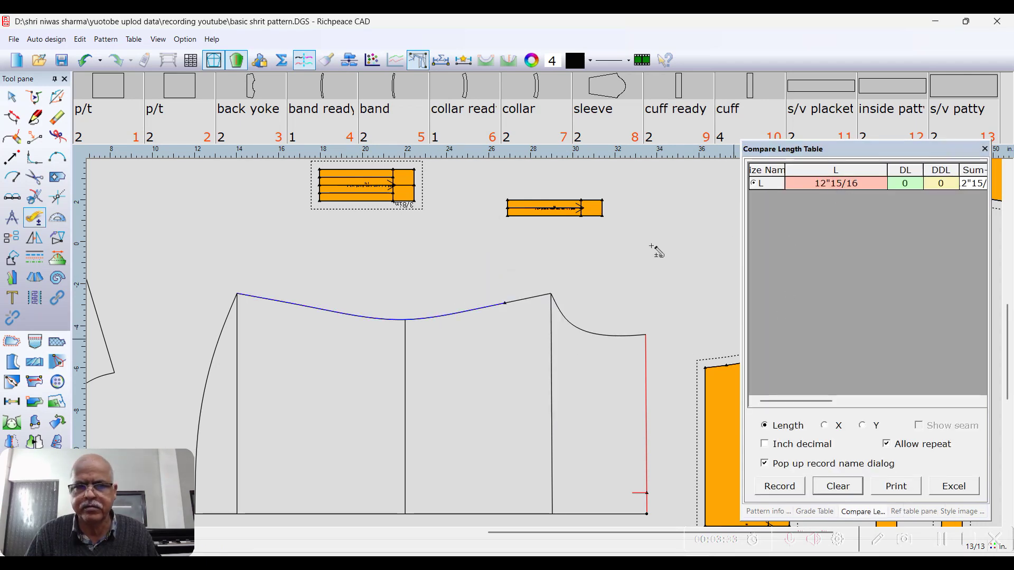
left_click(389, 272)
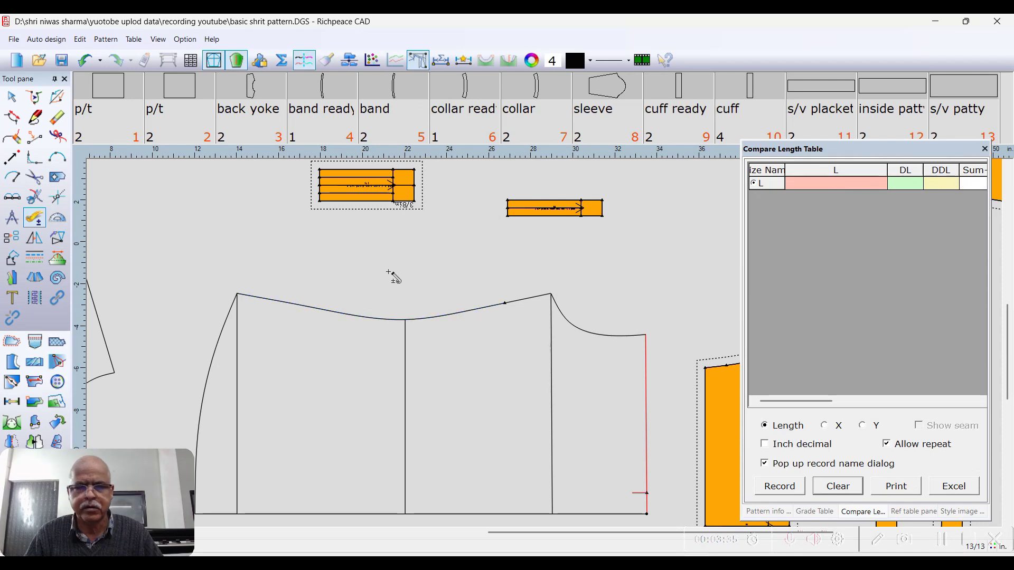
Offset the back's hem corner at the side seam by -1/16 in. horizontally
right_click(223, 259)
left_click(232, 270)
left_click_drag(193, 270, 241, 312)
key("Return")
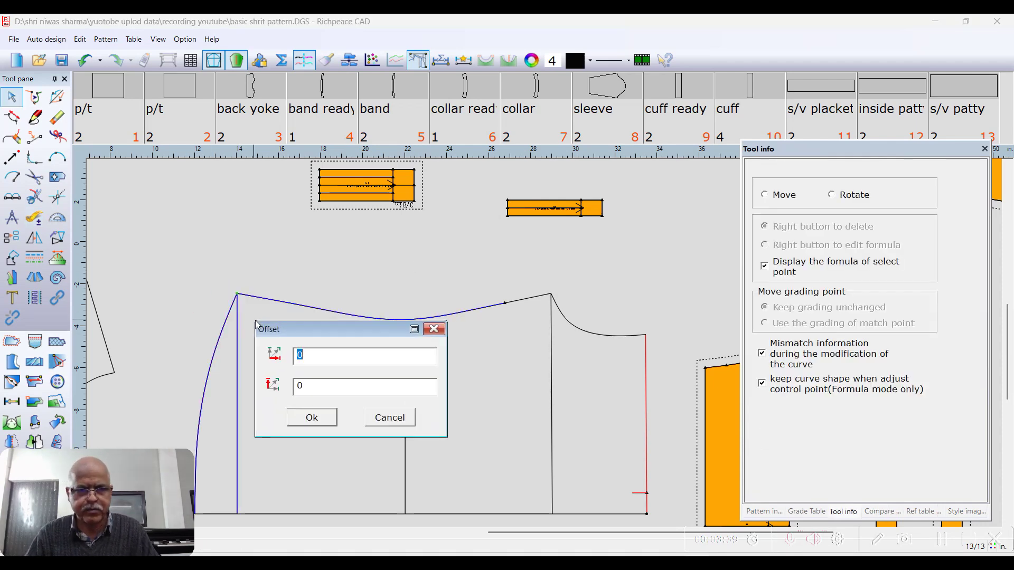
type("-1/16")
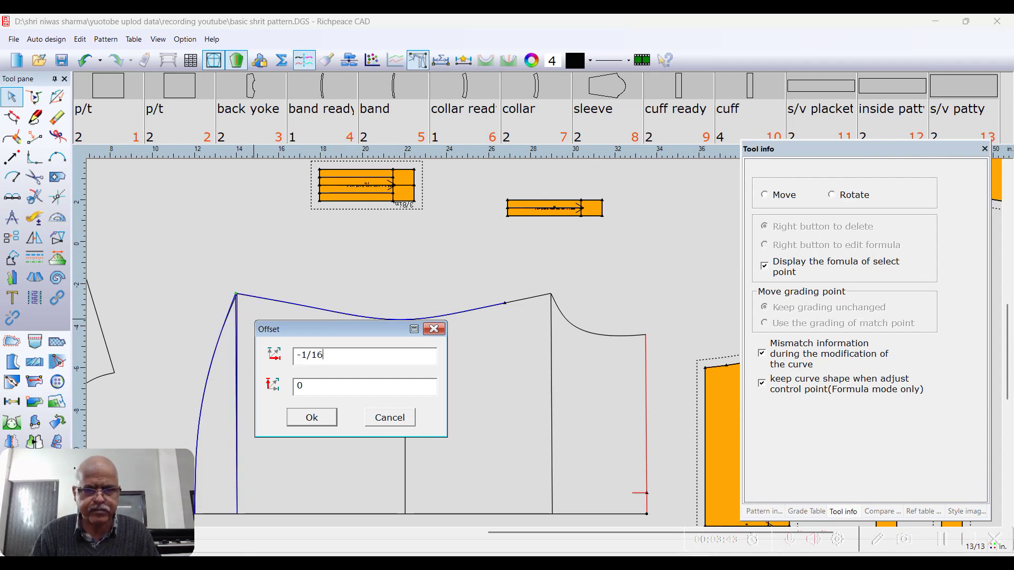
key("Return")
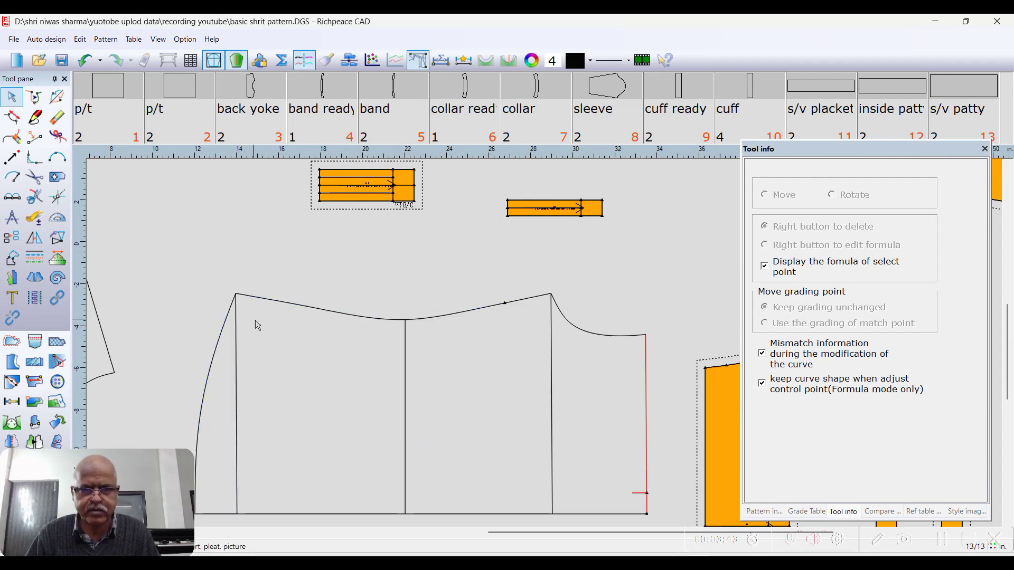
Measure both portions of the back's side seam, on the hem side and the armhole side of the split point
right_click(264, 274)
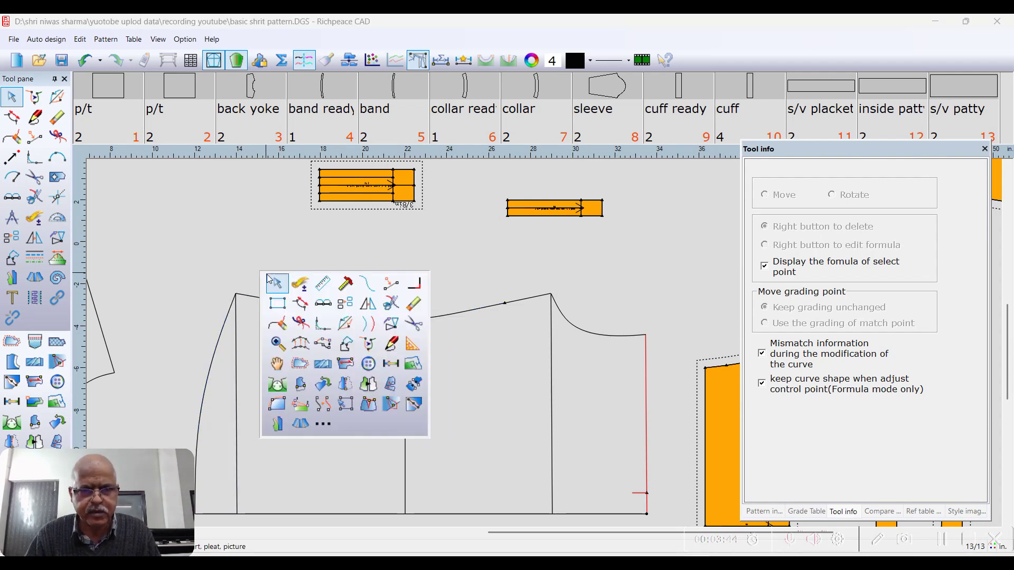
left_click(300, 284)
left_click(457, 315)
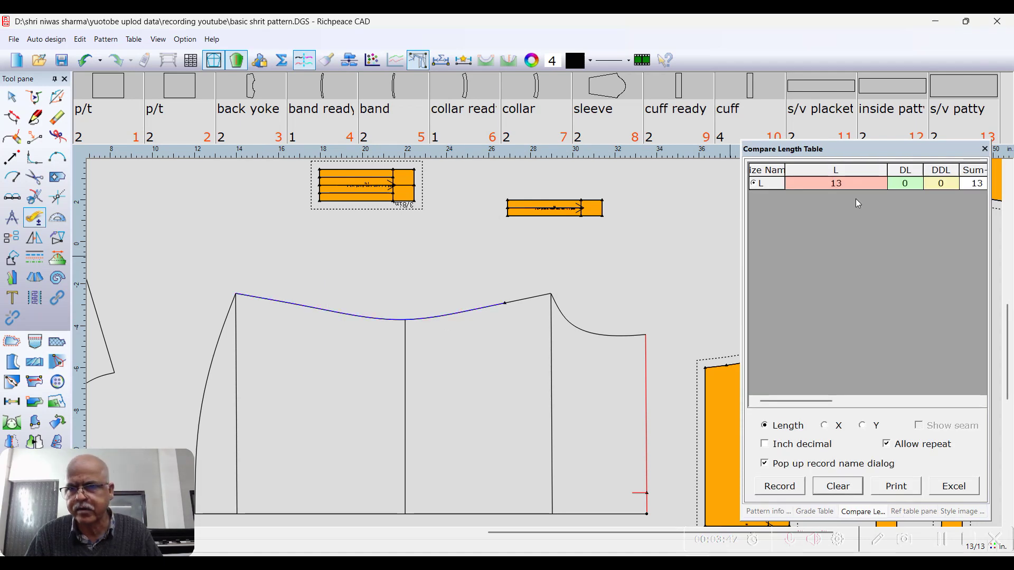
scroll(539, 301, "up", 3)
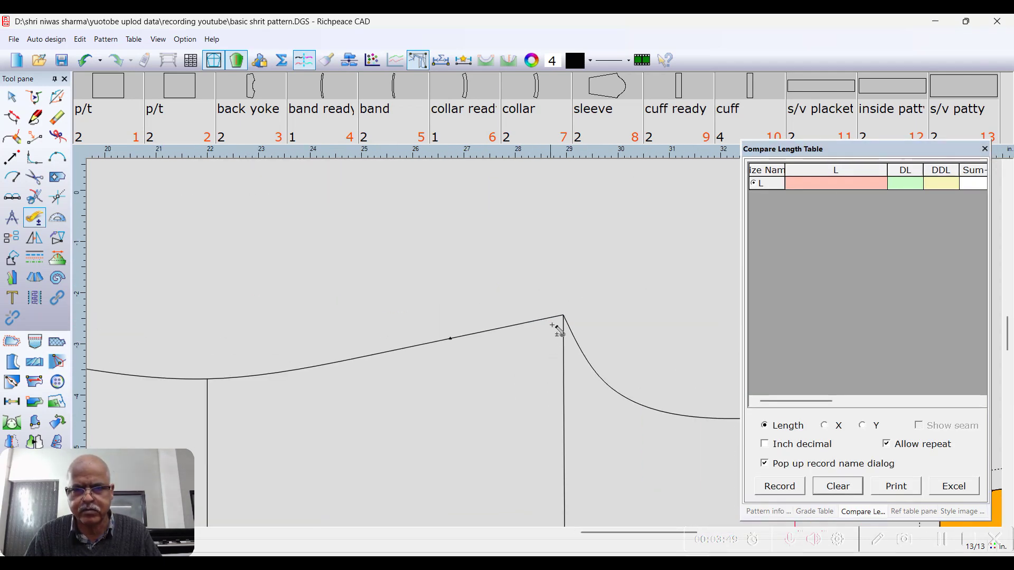
left_click(553, 324)
Measure the front's side-seam segment between the bust dart and the armhole
scroll(544, 344, "down", 5)
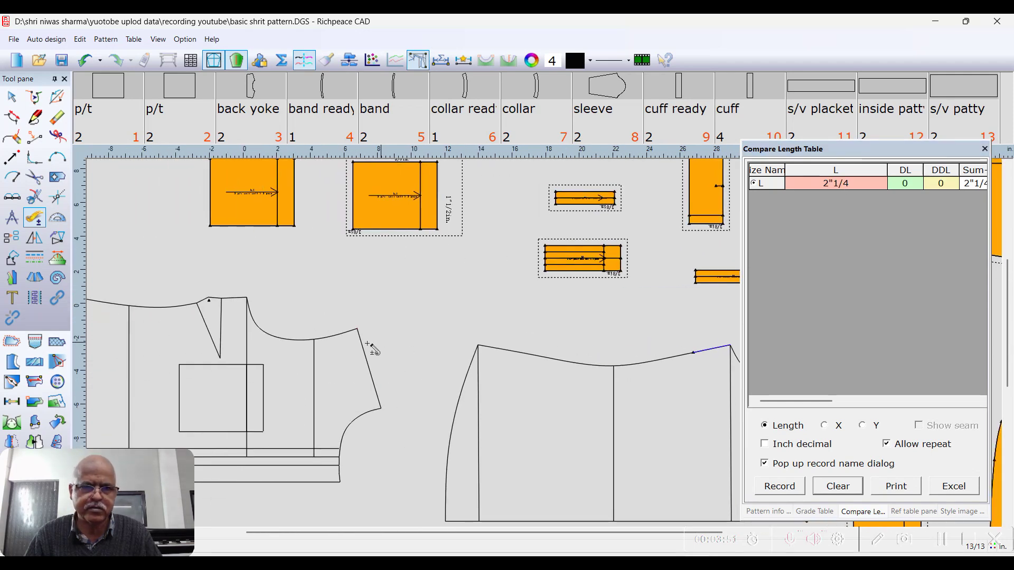
scroll(528, 343, "up", 5)
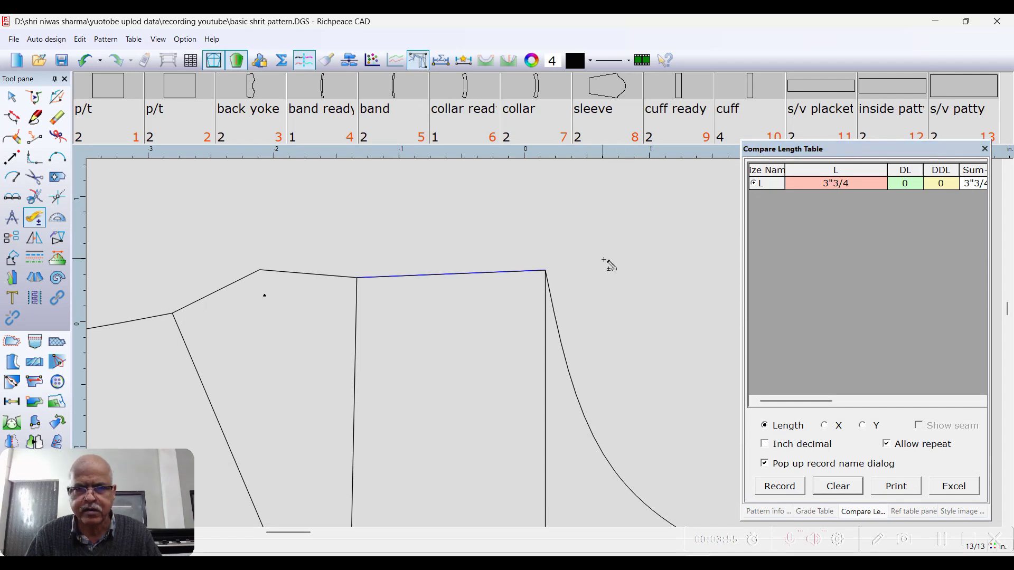
scroll(539, 367, "down", 3)
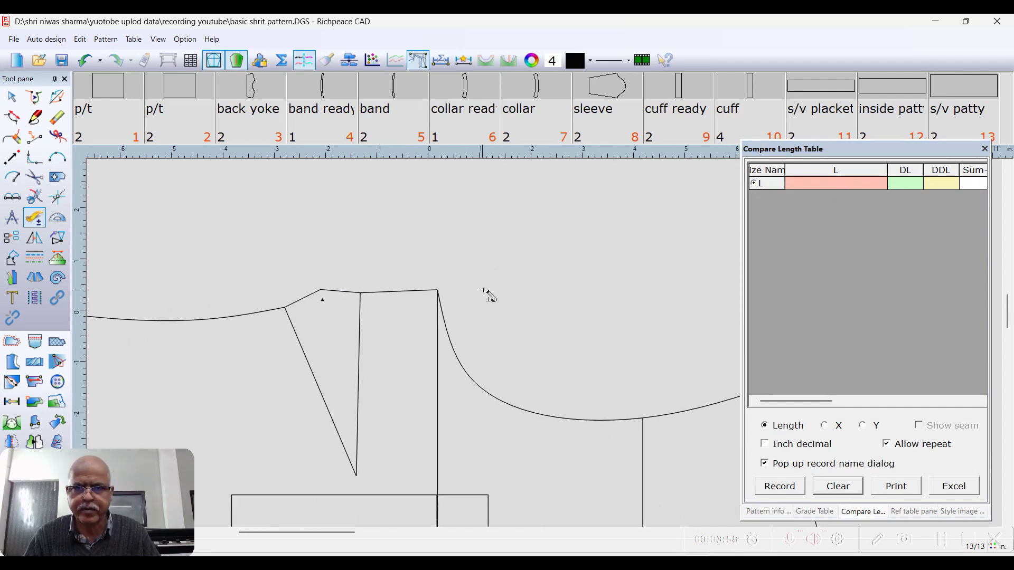
left_click(434, 293)
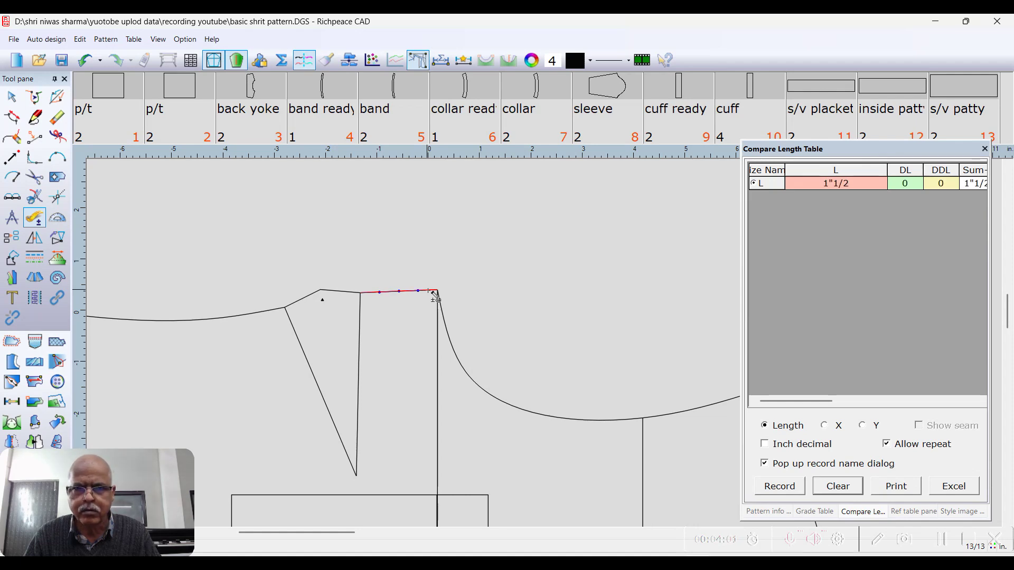
scroll(428, 291, "up", 1)
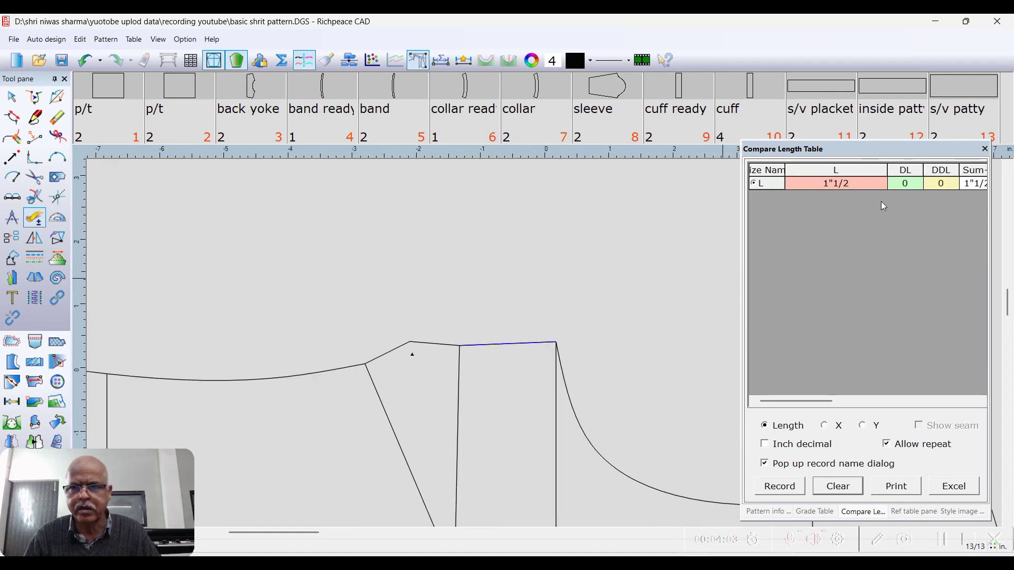
scroll(549, 307, "down", 1)
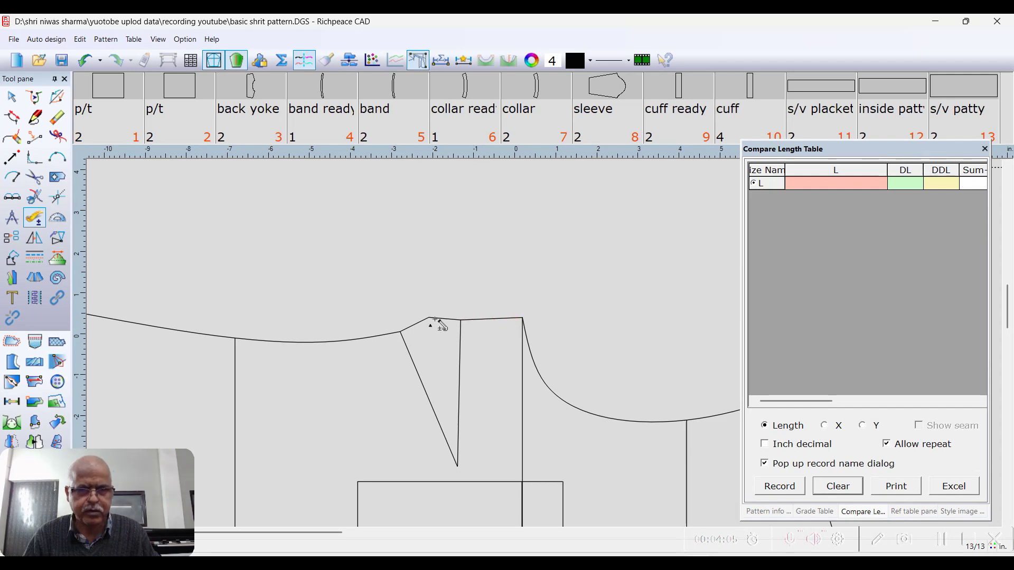
Examine the front's side-seam lines and bust dart, checking the seam on both sides of the dart
right_click(403, 287)
left_click(412, 294)
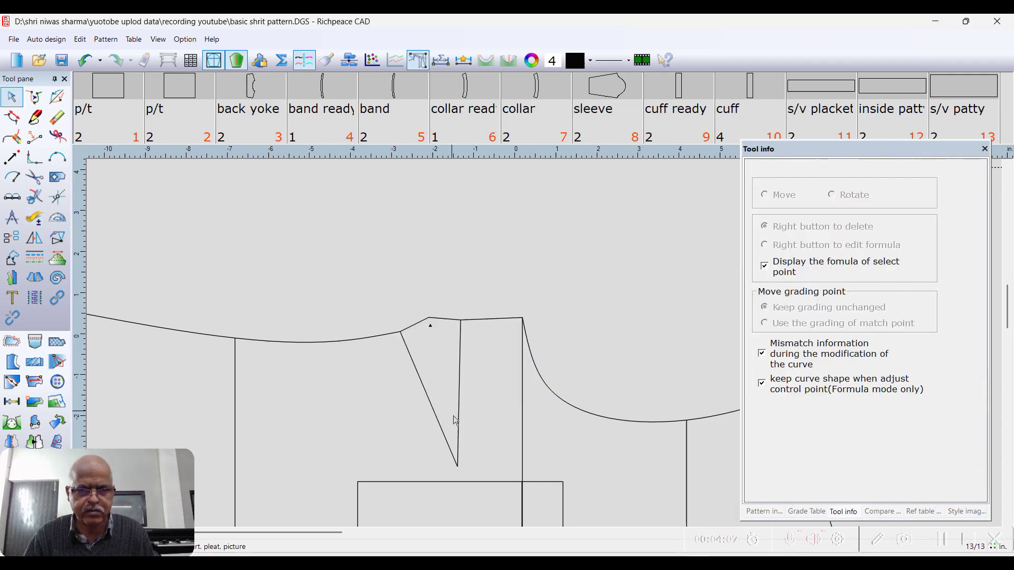
scroll(525, 307, "down", 1)
left_click_drag(463, 221, 544, 352)
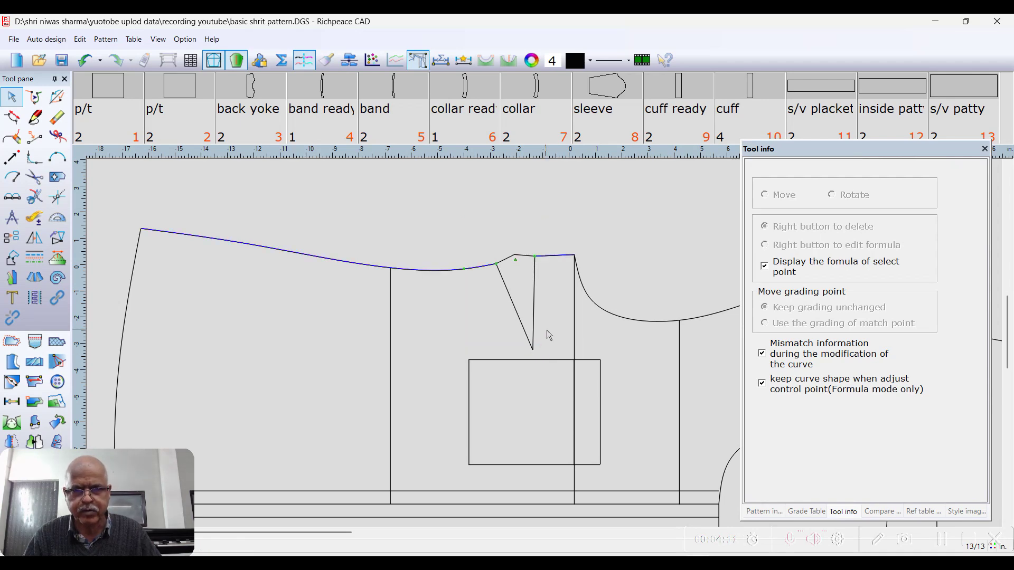
left_click(547, 332)
scroll(547, 349, "up", 1)
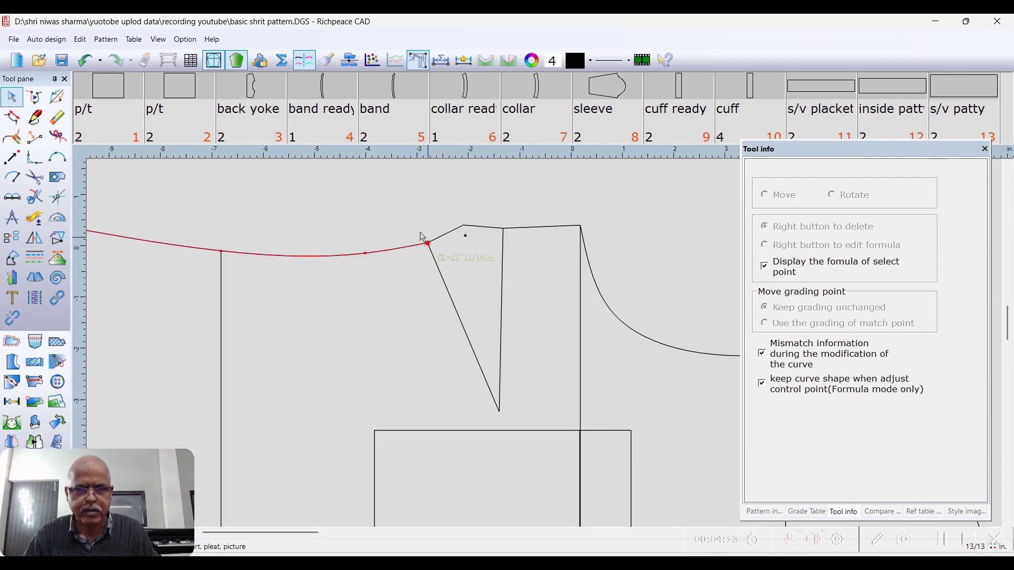
left_click_drag(392, 202, 537, 417)
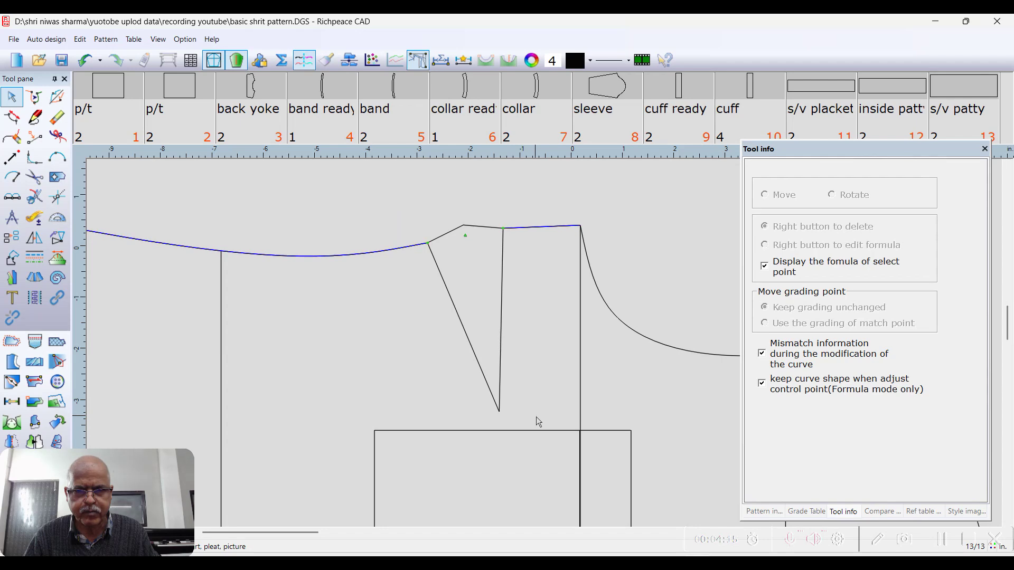
left_click(424, 238)
left_click_drag(398, 210, 527, 298)
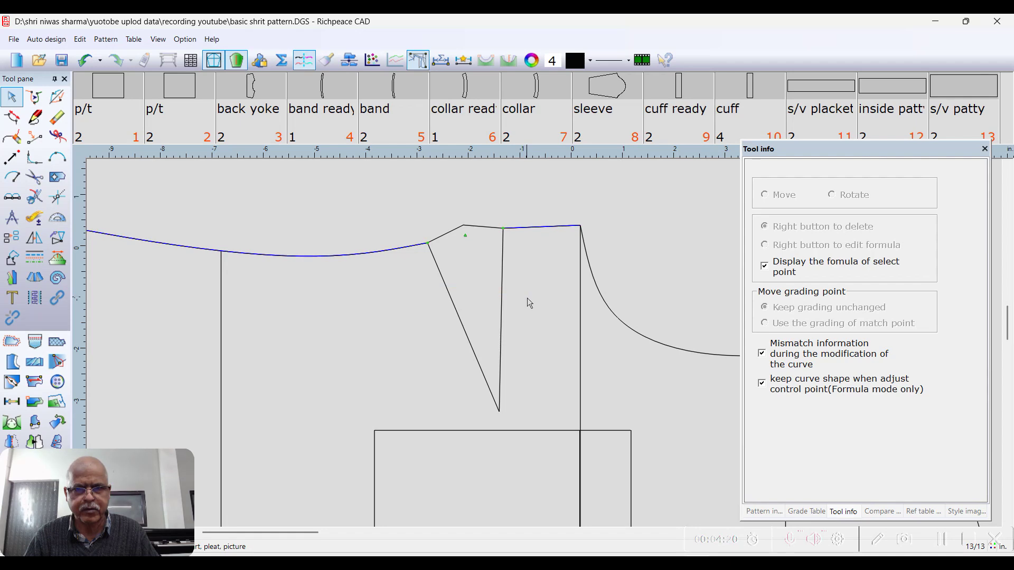
left_click(503, 239)
left_click_drag(393, 207, 518, 417)
scroll(518, 375, "down", 4)
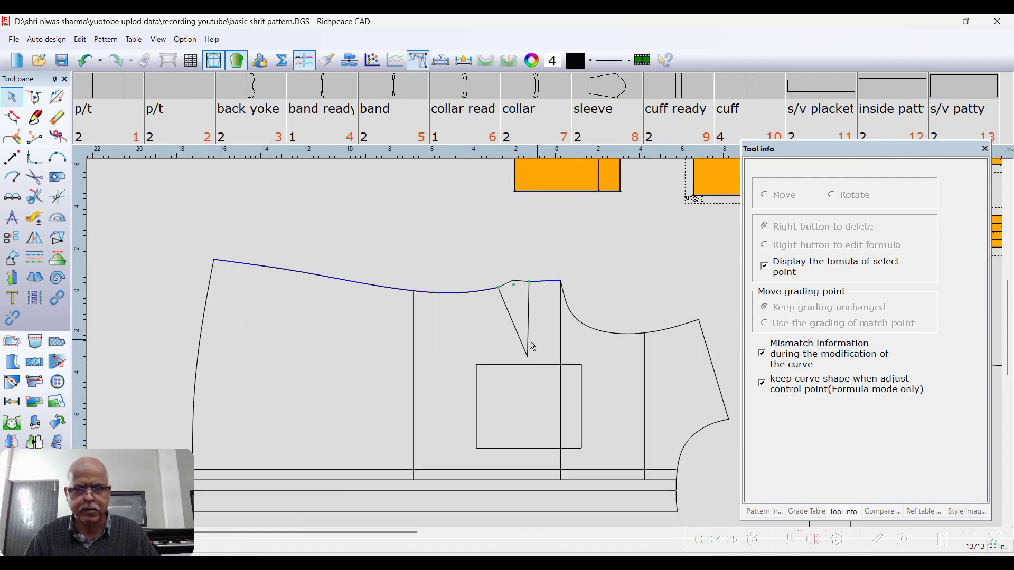
left_click(528, 336)
scroll(546, 281, "up", 1)
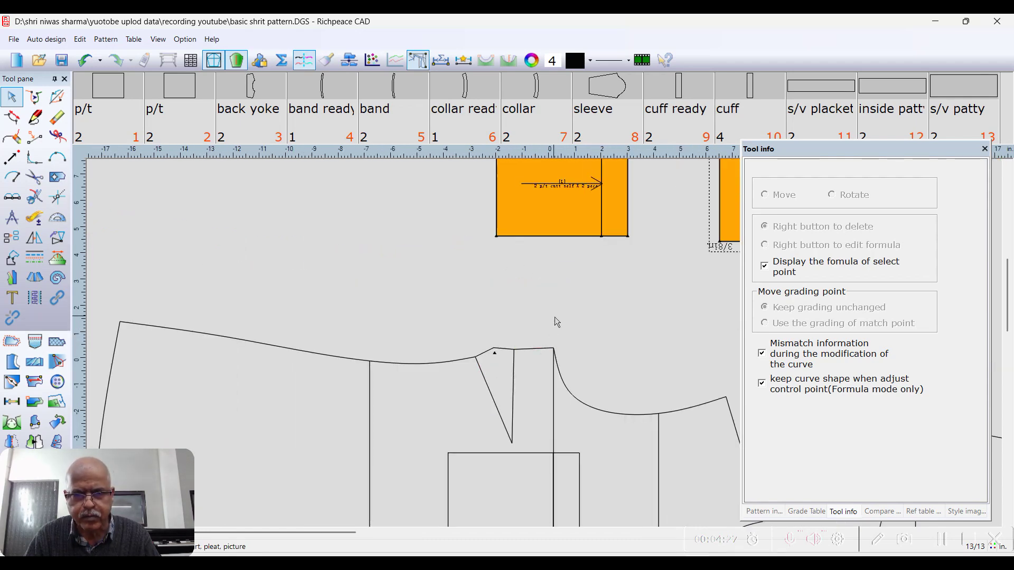
right_click(524, 300)
left_click(484, 286)
middle_click_drag(507, 349, 464, 249)
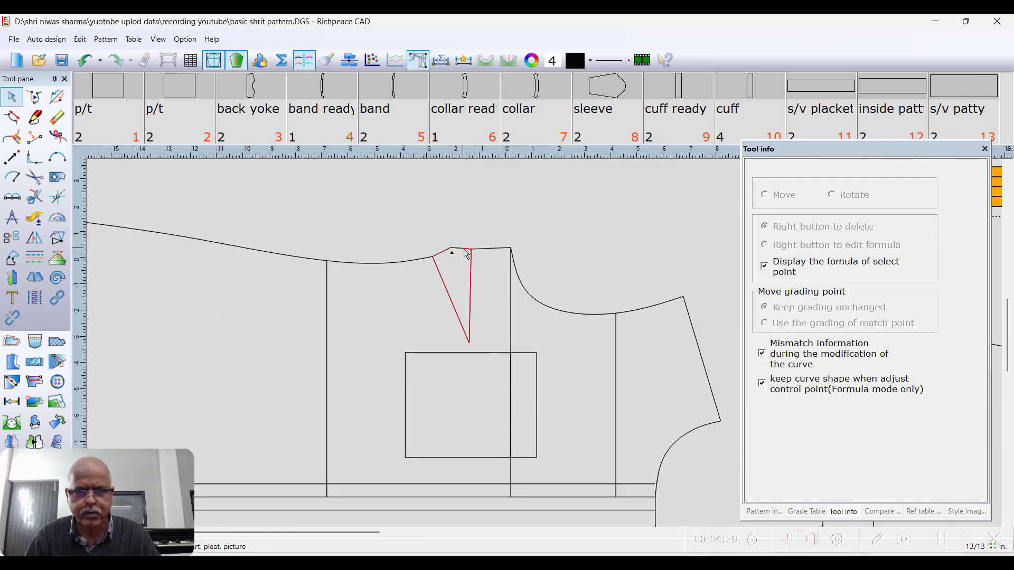
scroll(575, 243, "down", 2)
scroll(472, 389, "up", 3)
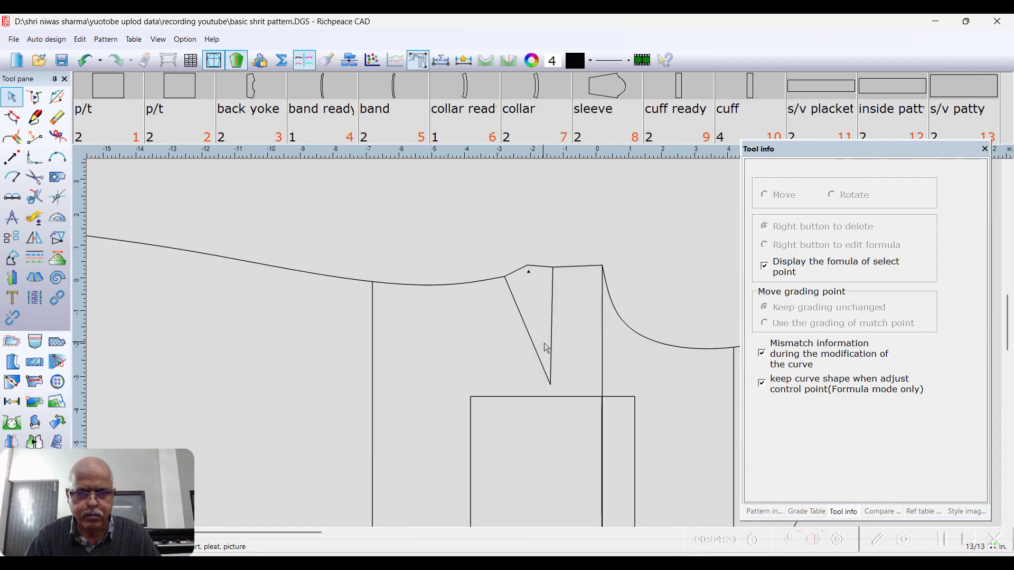
Measure the front's side-seam segment between the bust dart and the armhole again
right_click(648, 212)
left_click(680, 222)
middle_click_drag(613, 260, 545, 347)
scroll(545, 347, "up", 3)
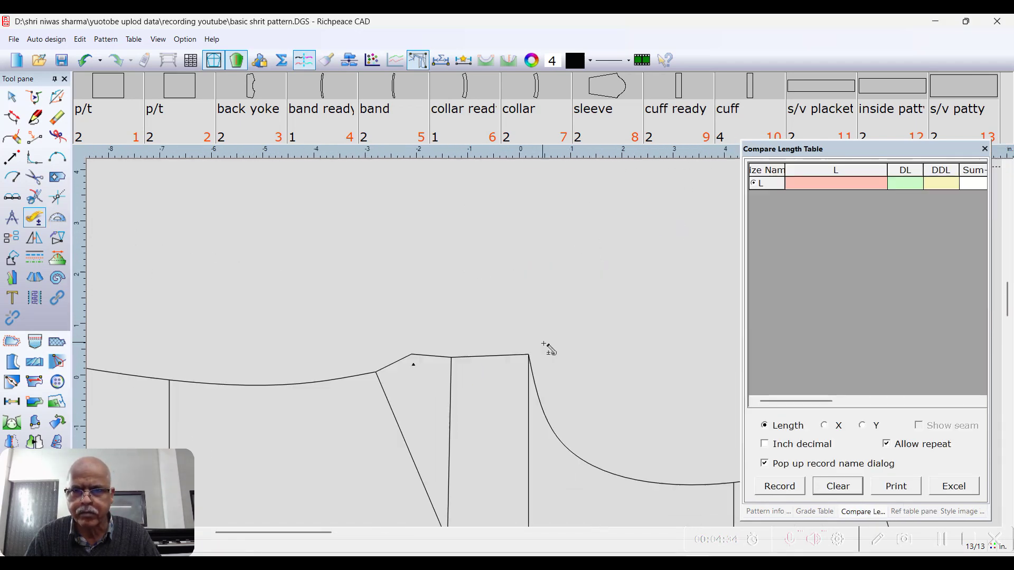
left_click(511, 359)
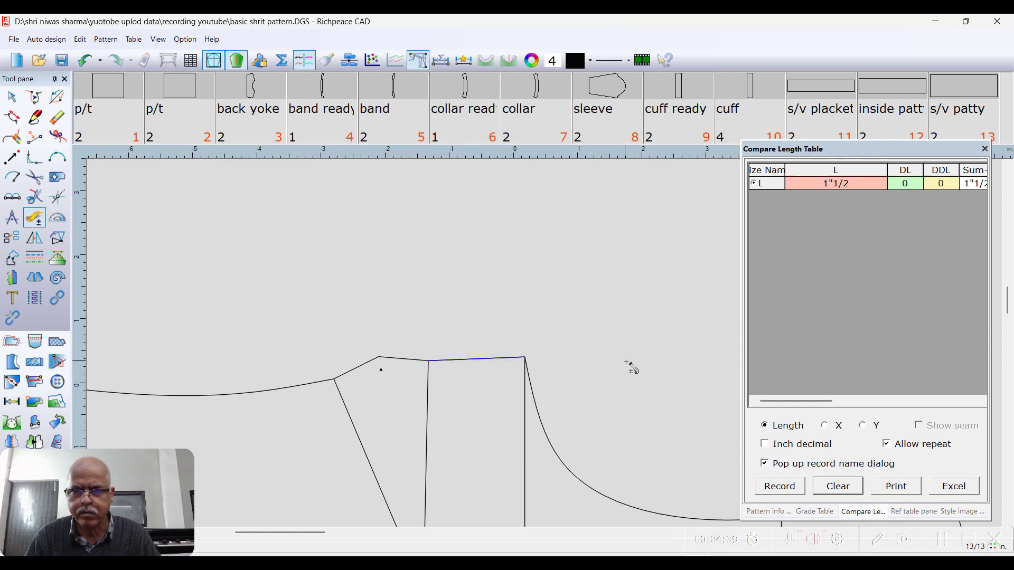
scroll(626, 361, "down", 1)
middle_click_drag(625, 362, 556, 270)
left_click(508, 274)
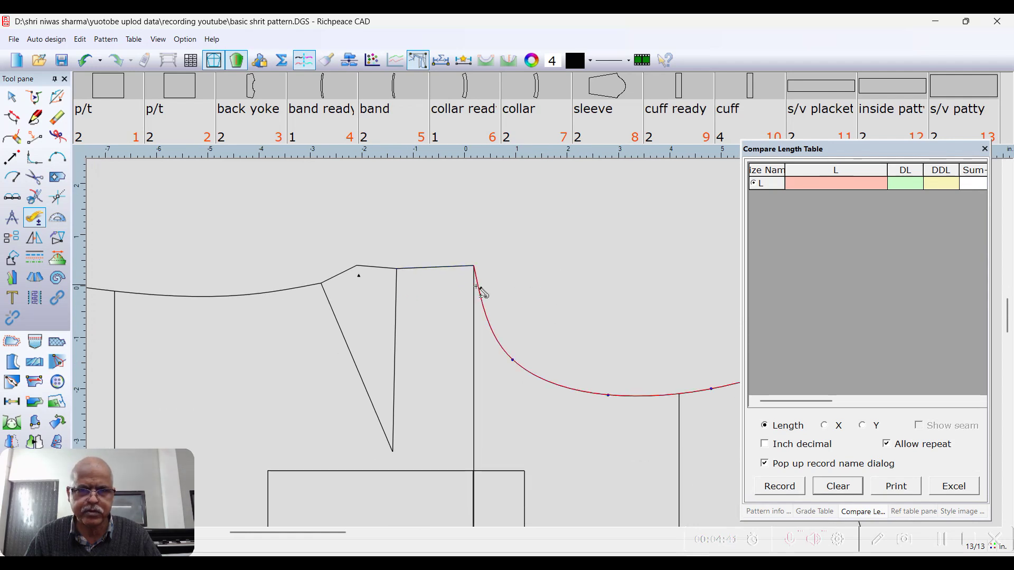
Try to set the front's side-seam segment between the bust dart and armhole to 2 1/4 in. with Curve Adjust
right_click(435, 242)
left_click(471, 271)
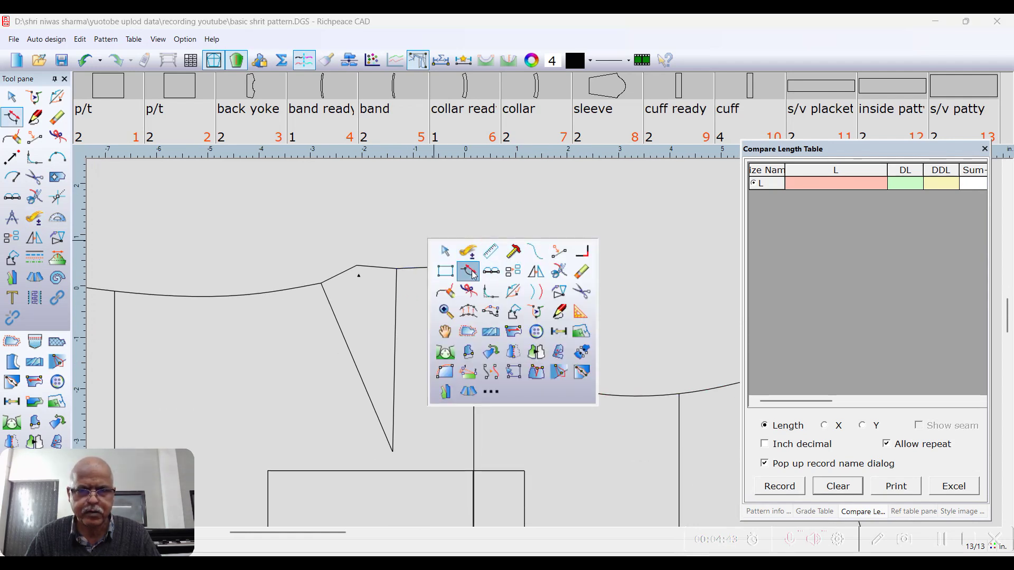
left_click(417, 270)
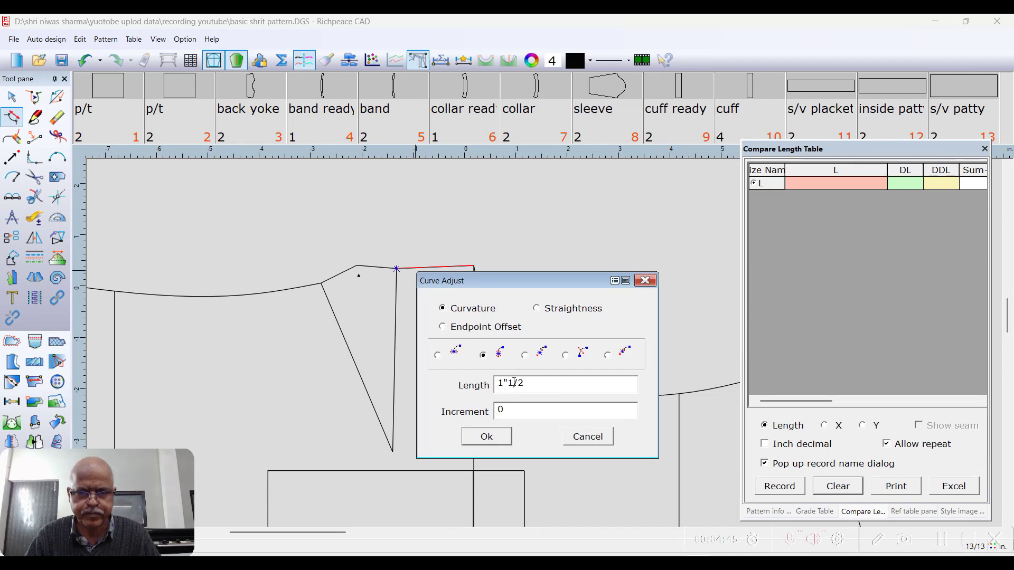
left_click_drag(540, 384, 462, 395)
type("2")
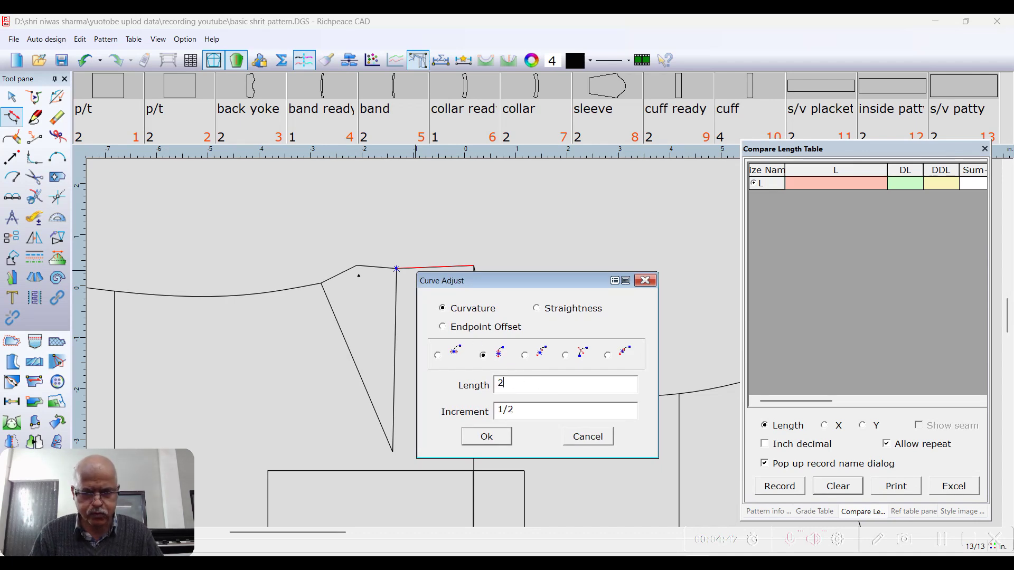
type(".1/4")
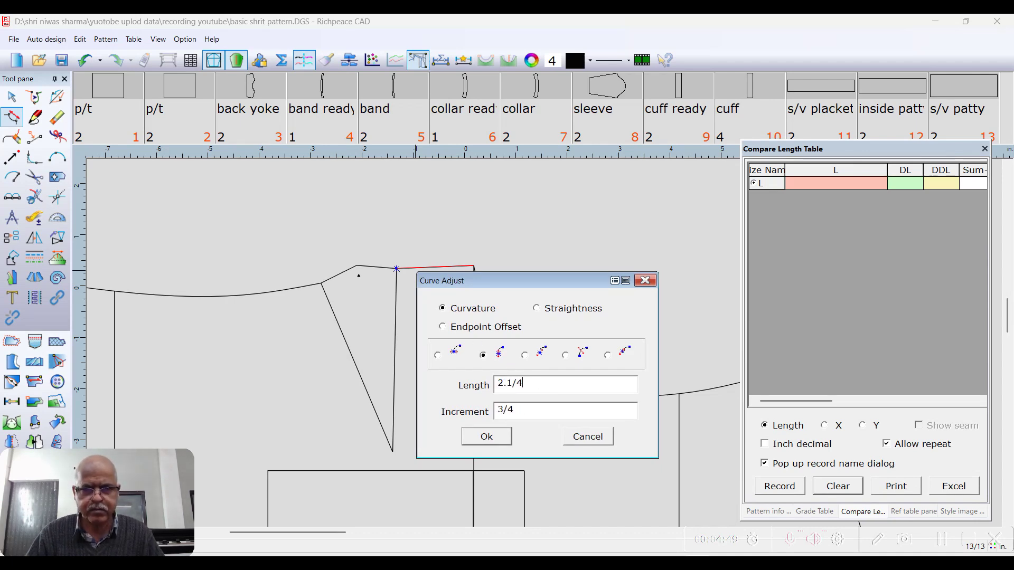
left_click(486, 438)
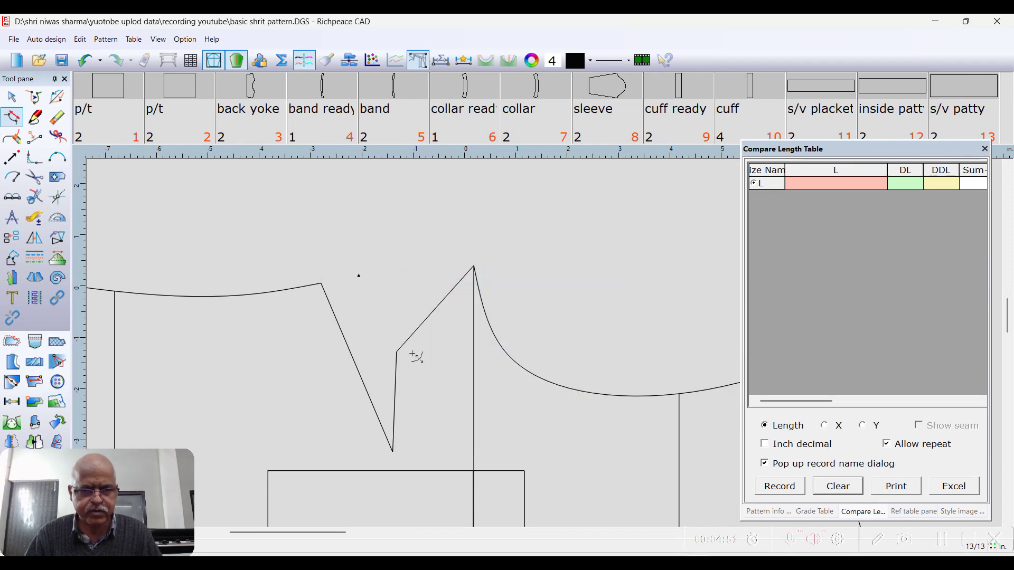
key("ctrl+z")
Delete the bust dart's lines from the front's side seam
right_click(391, 222)
right_click(391, 234)
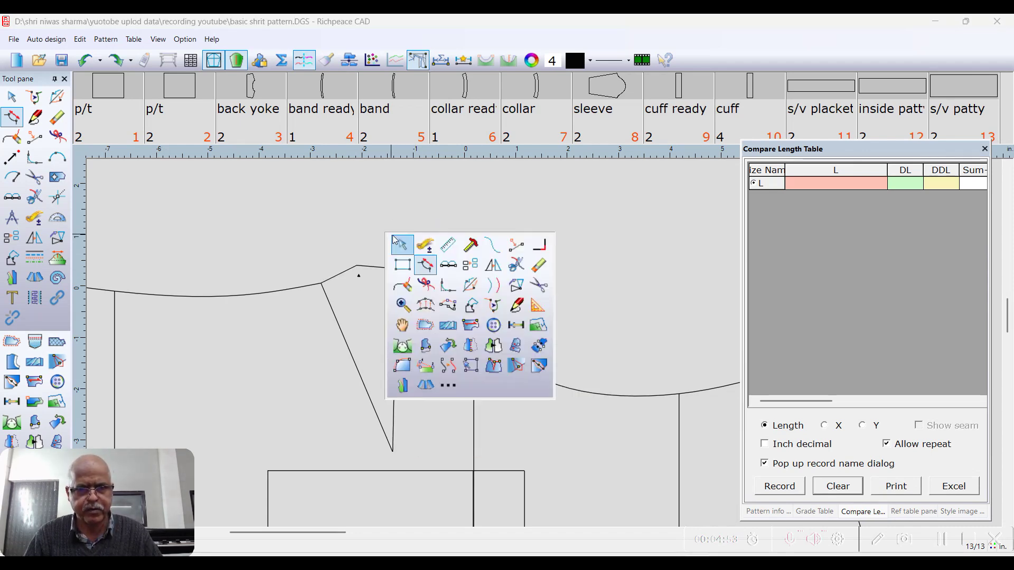
left_click(538, 266)
left_click(378, 268)
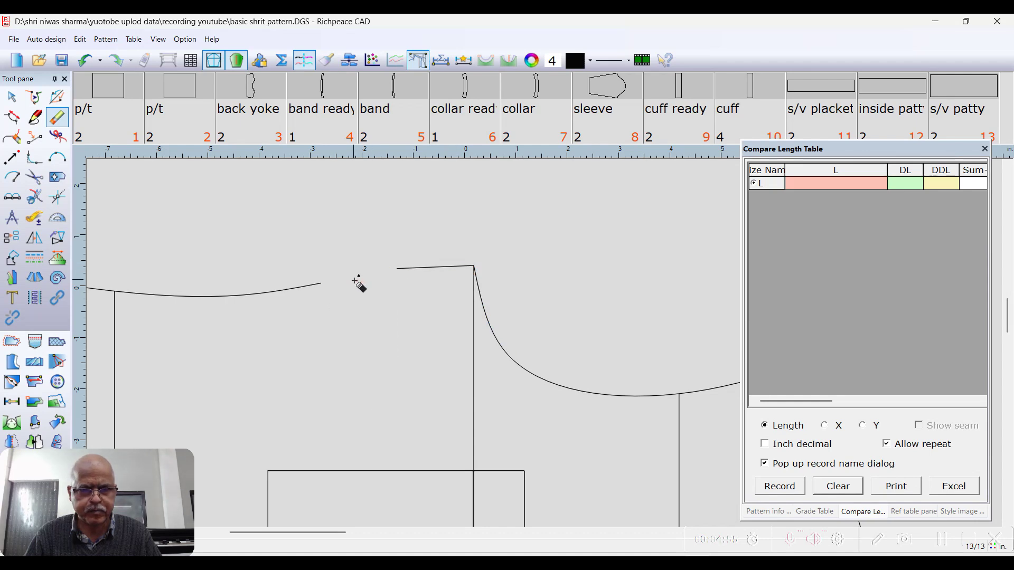
right_click(362, 285)
Extend the short armhole-side seam segment along its own direction to a length of 2 1/4 in. with Curve Adjust
right_click(358, 256)
right_click(358, 255)
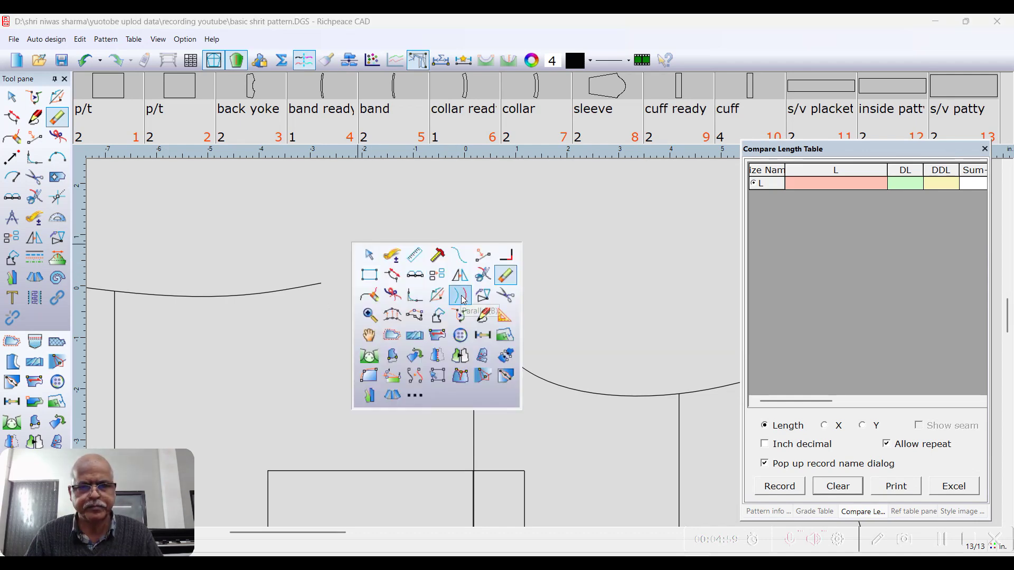
left_click(393, 274)
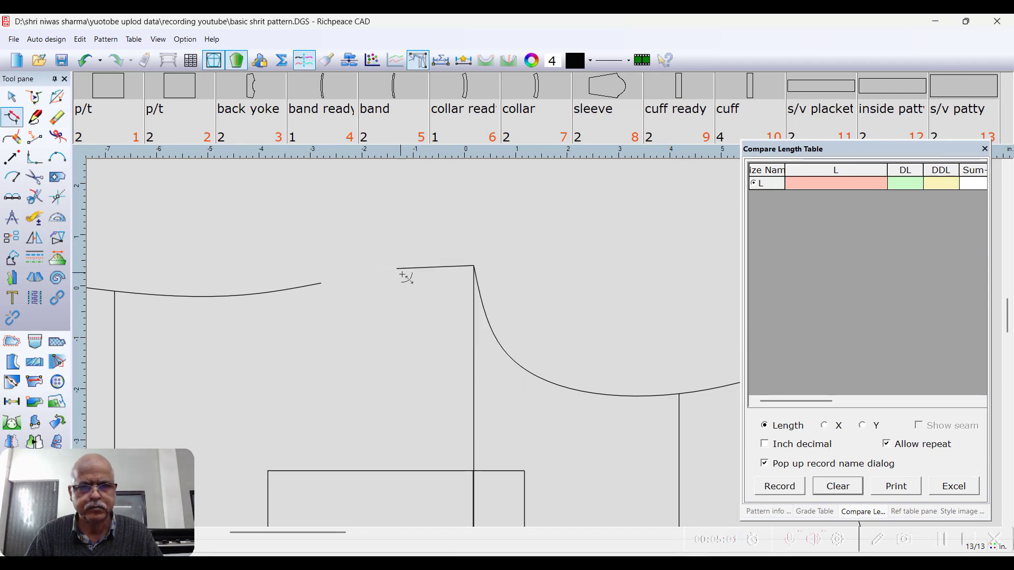
left_click(404, 274)
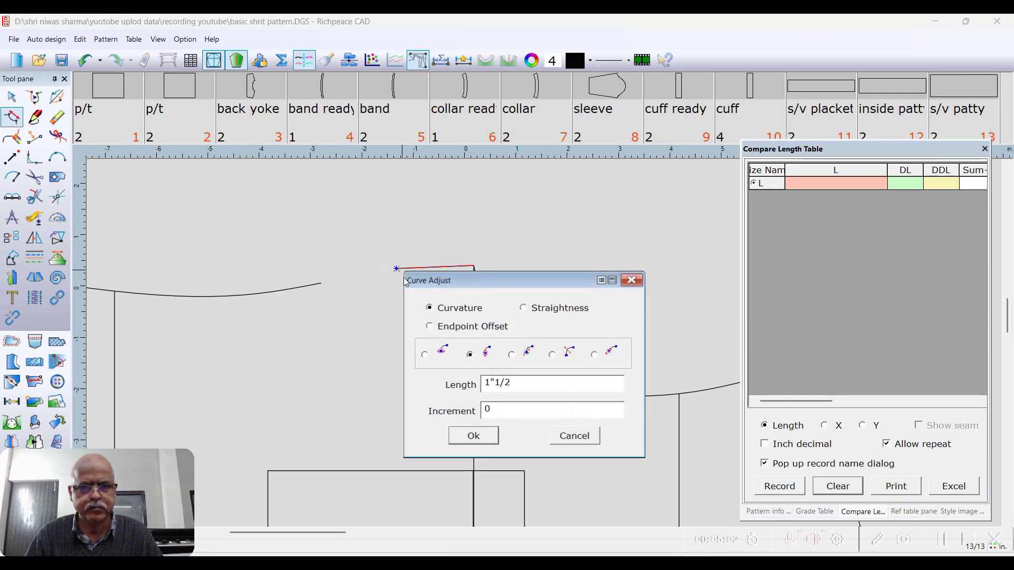
left_click(594, 355)
double_click(518, 385)
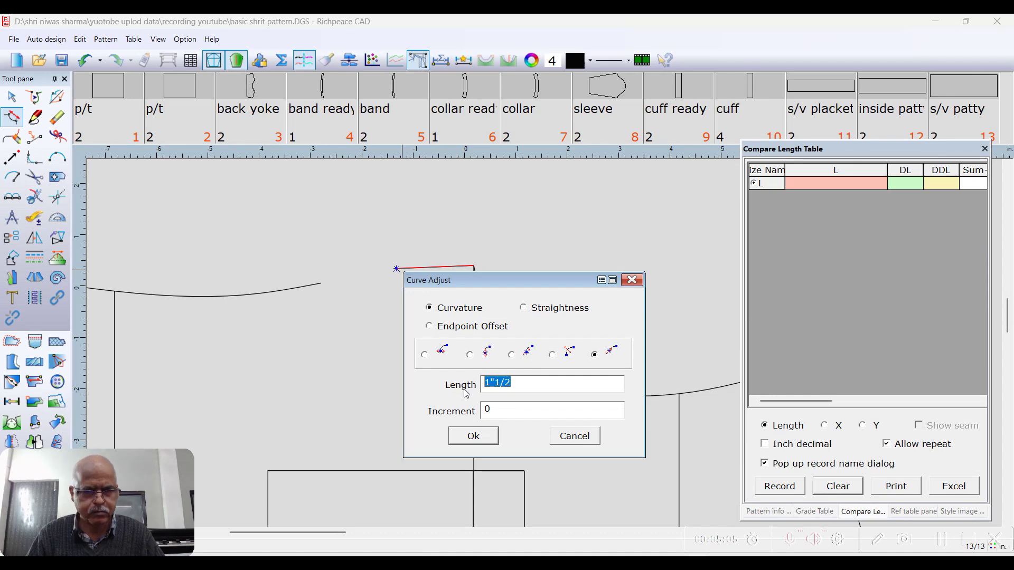
type("2.1/4")
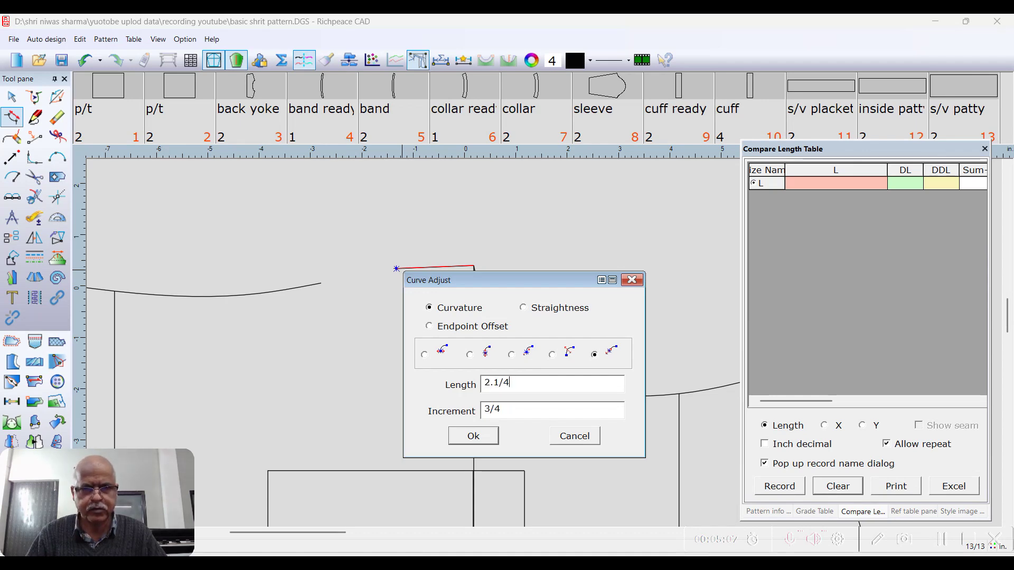
left_click(480, 441)
scroll(401, 317, "down", 1)
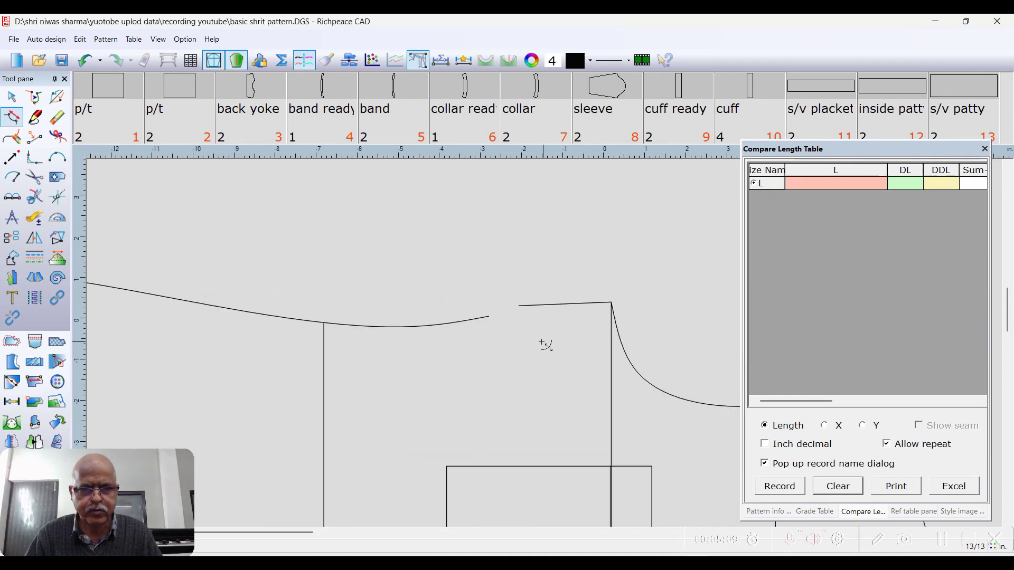
right_click(495, 254)
key("Escape")
scroll(499, 331, "up", 2)
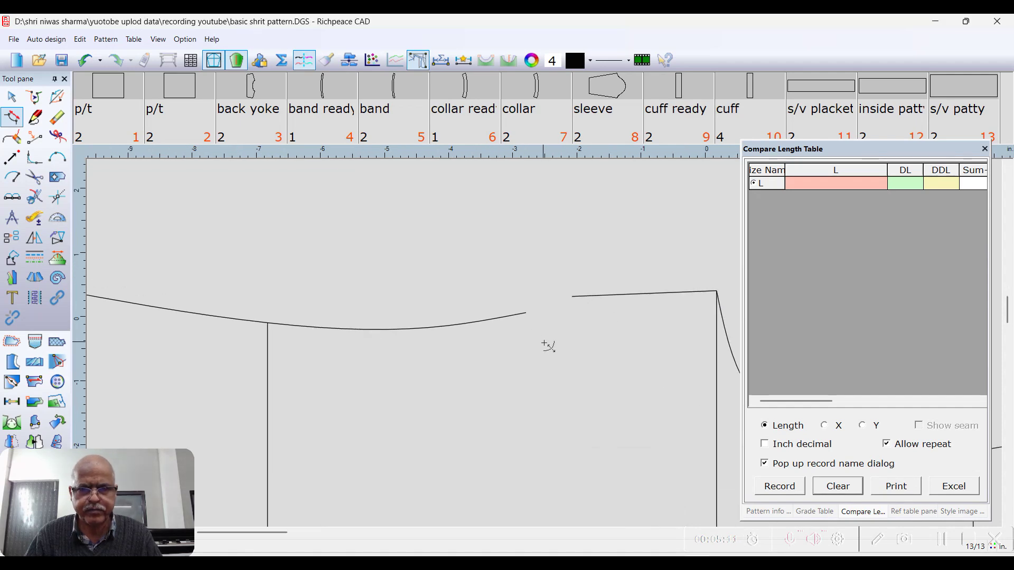
scroll(544, 342, "down", 1)
middle_click_drag(544, 341, 544, 310)
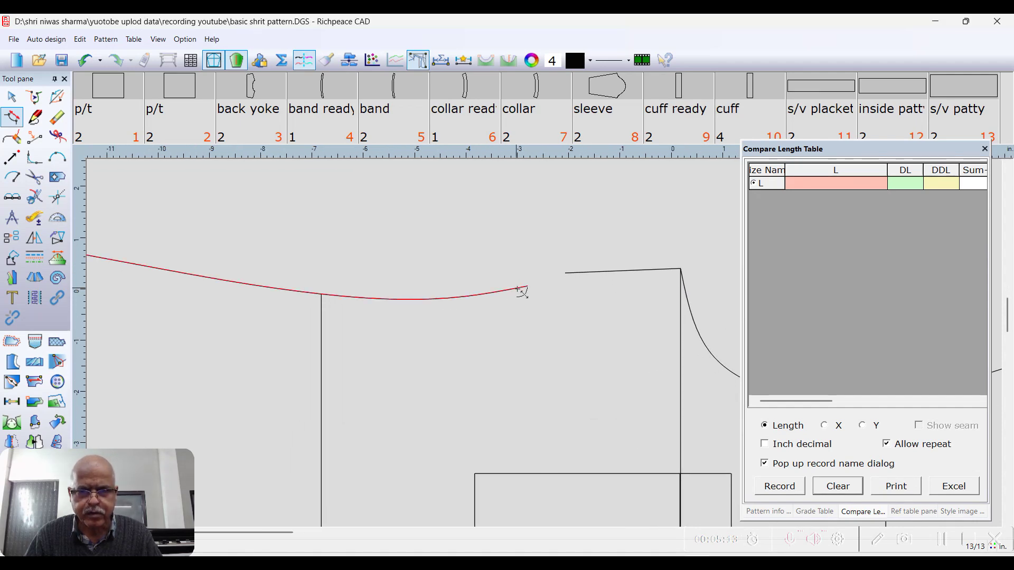
scroll(522, 292, "down", 1)
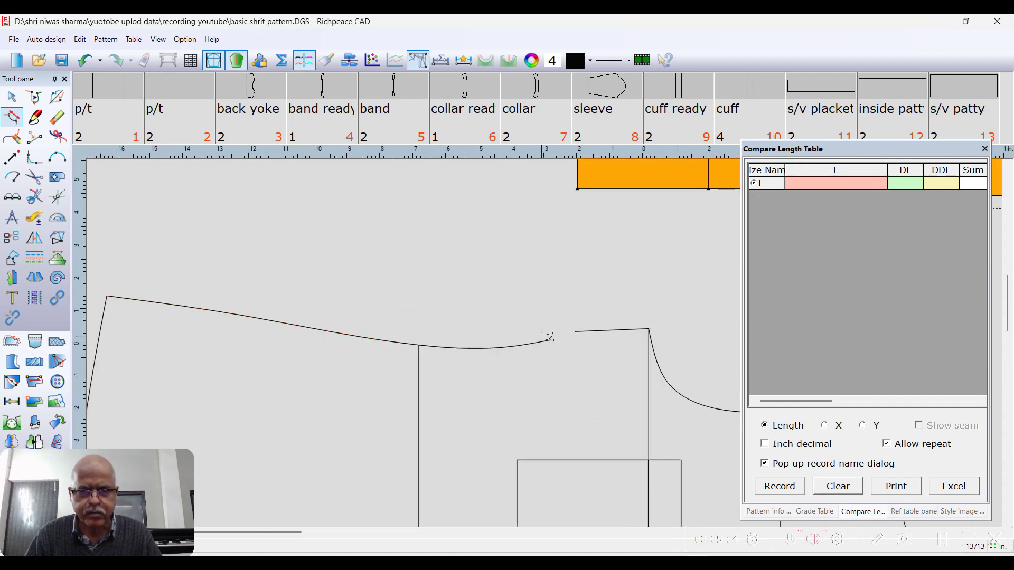
right_click(516, 289)
key("Escape")
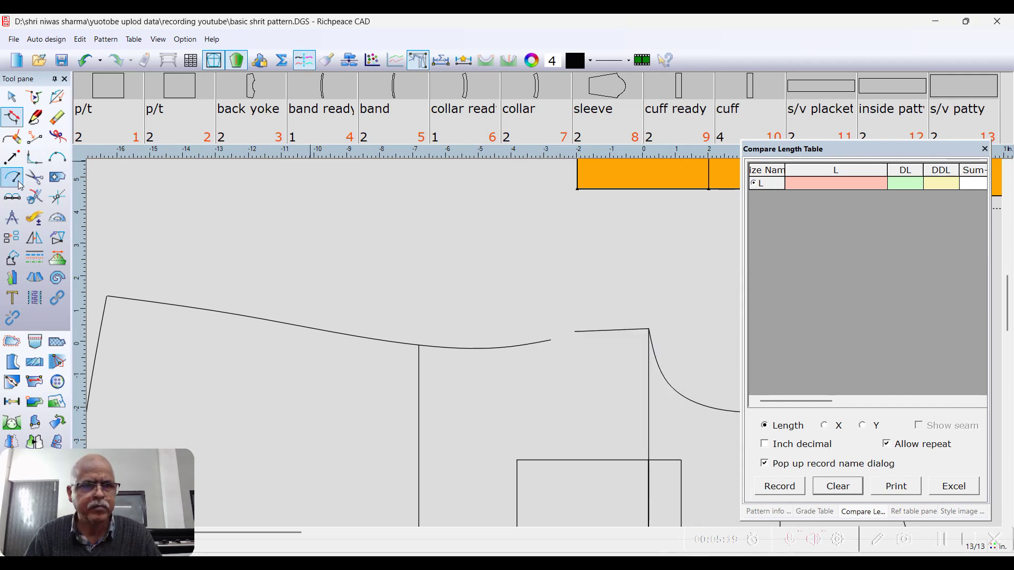
Draw a 3 1/2 in. dart leg at 85.611 degrees from the open end of the armhole-side seam segment into the front
right_click(507, 222)
left_click(556, 228)
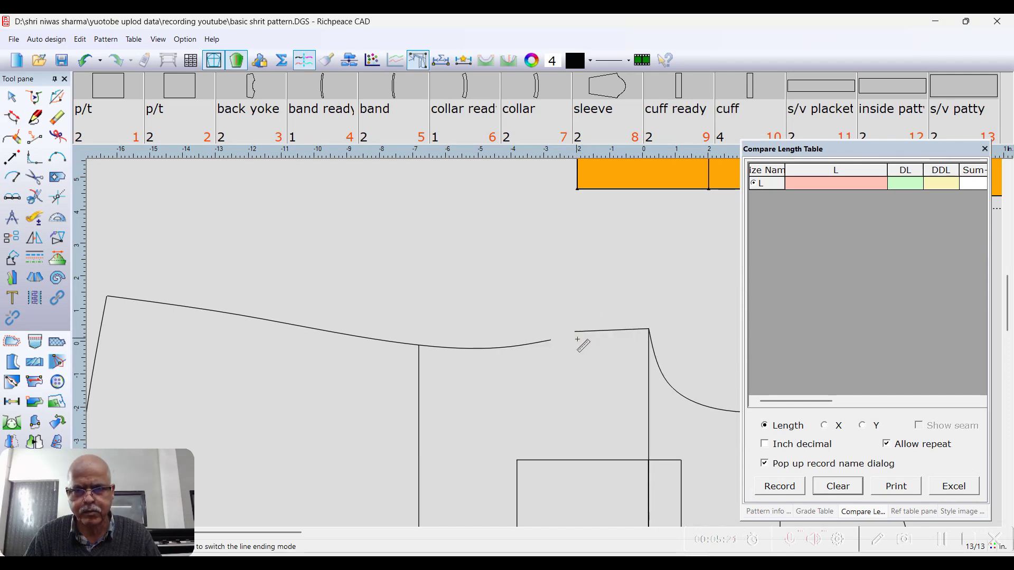
left_click(575, 334)
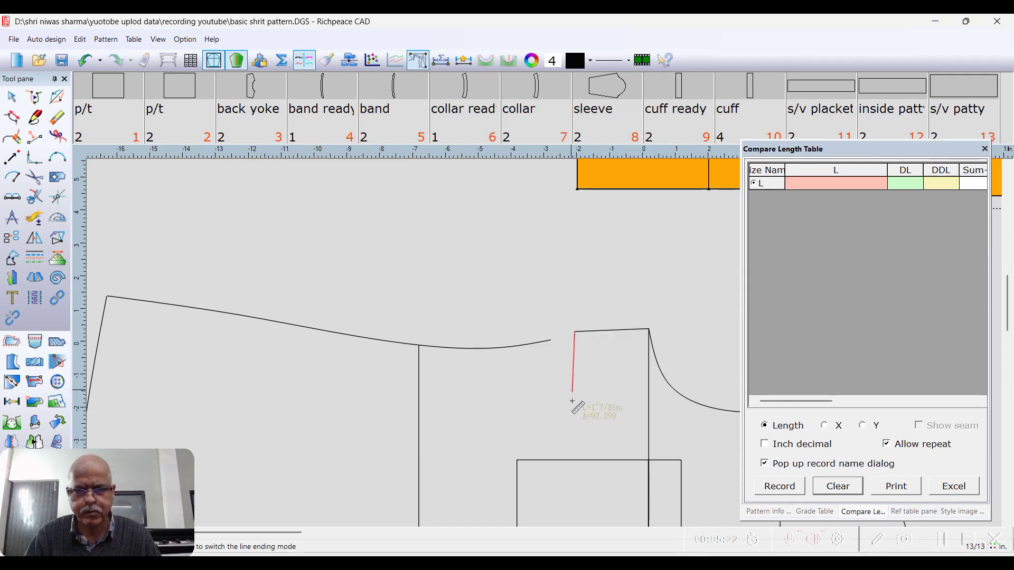
left_click(582, 438)
left_click(459, 367)
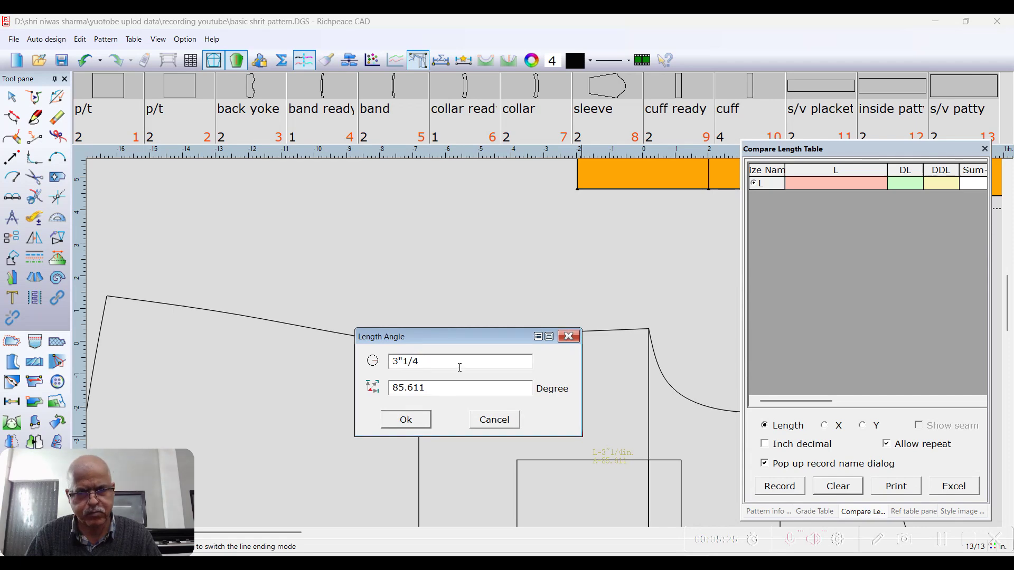
key("BackSpace")
key("BackSpace")
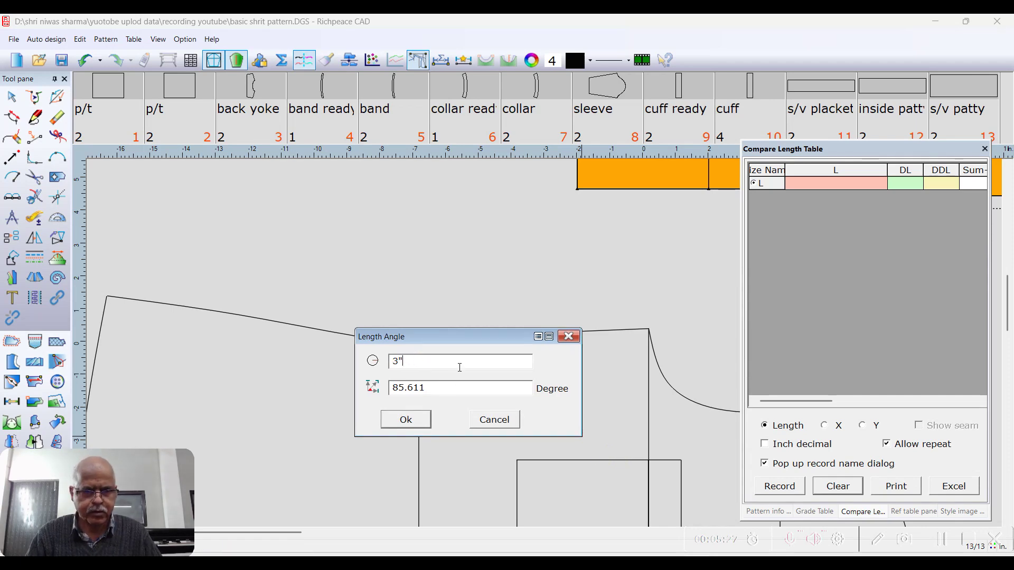
type("/2")
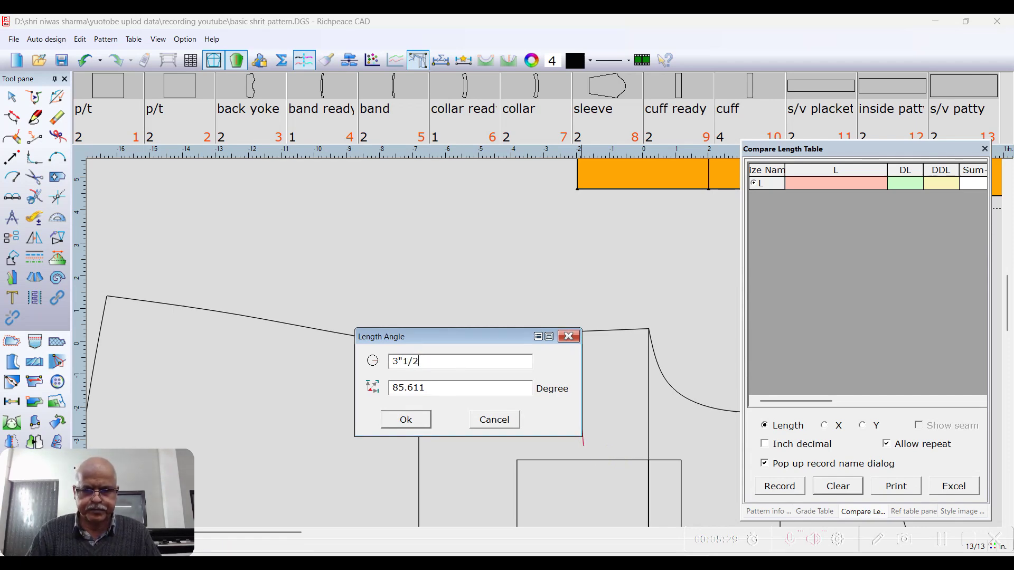
key("Return")
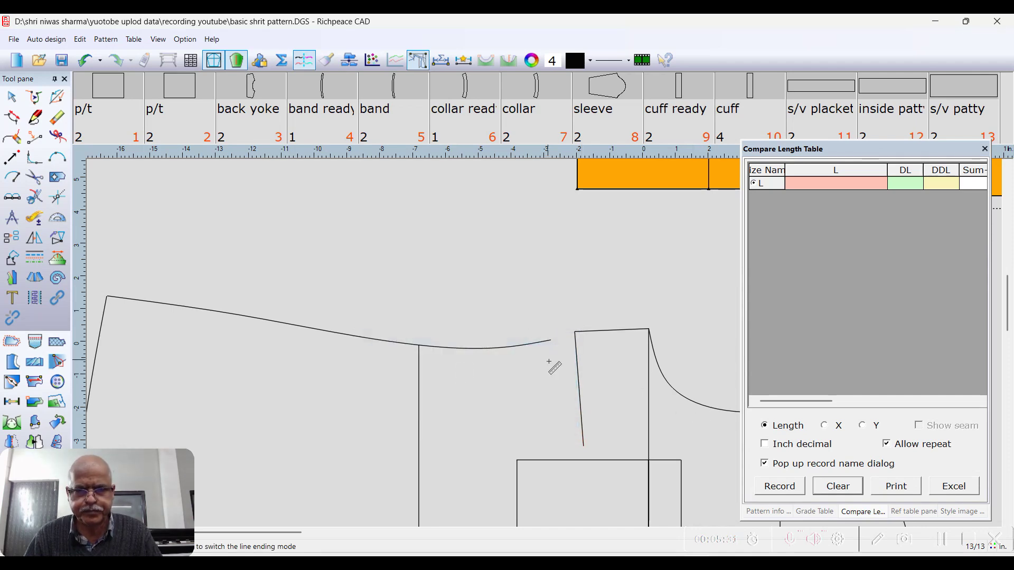
Draw a 1 1/2 in. line at 166.768 degrees from the upper dart leg's side-seam end toward the front's hem
left_click(576, 333)
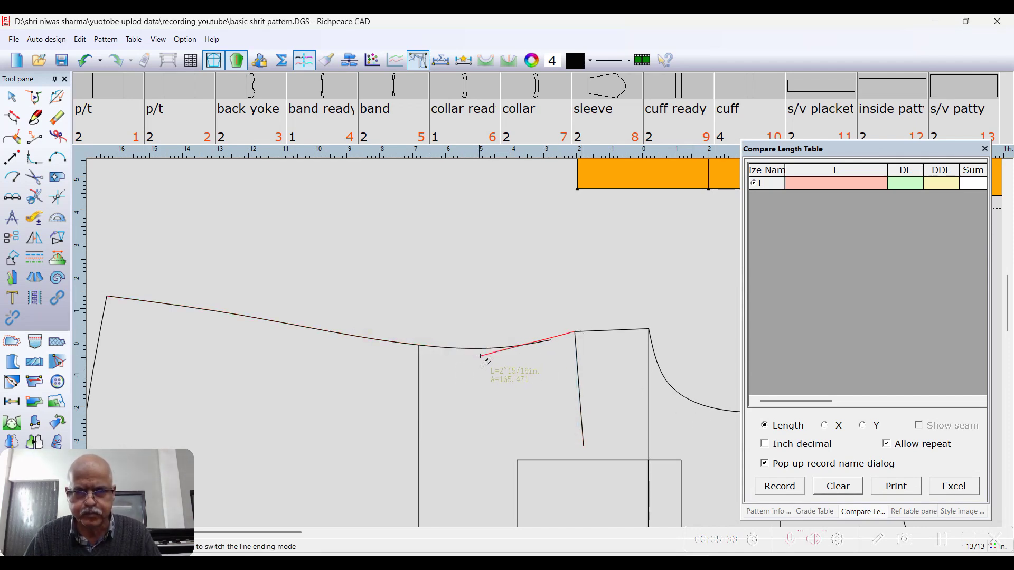
left_click(473, 355)
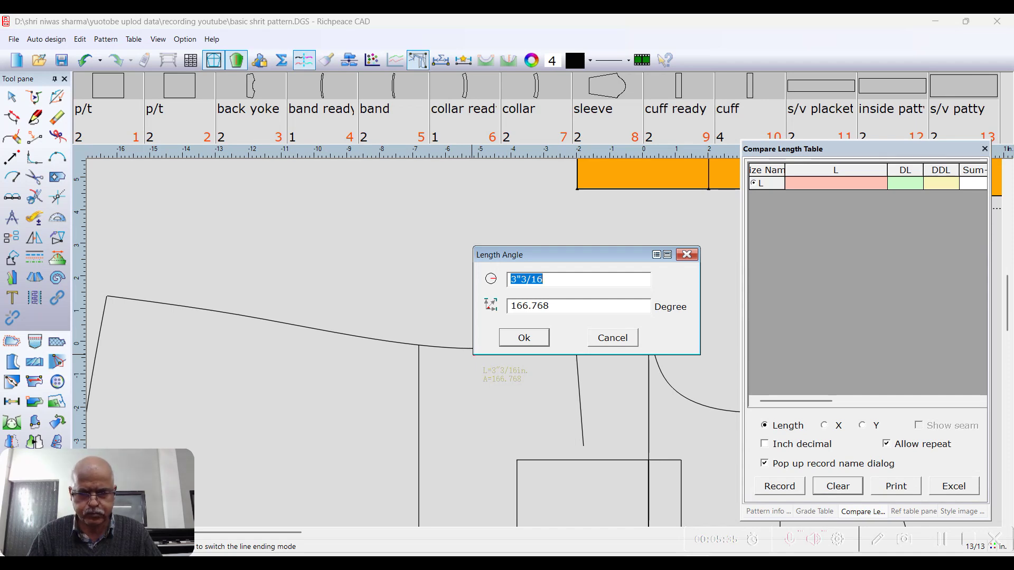
type("1.1/2")
key("Return")
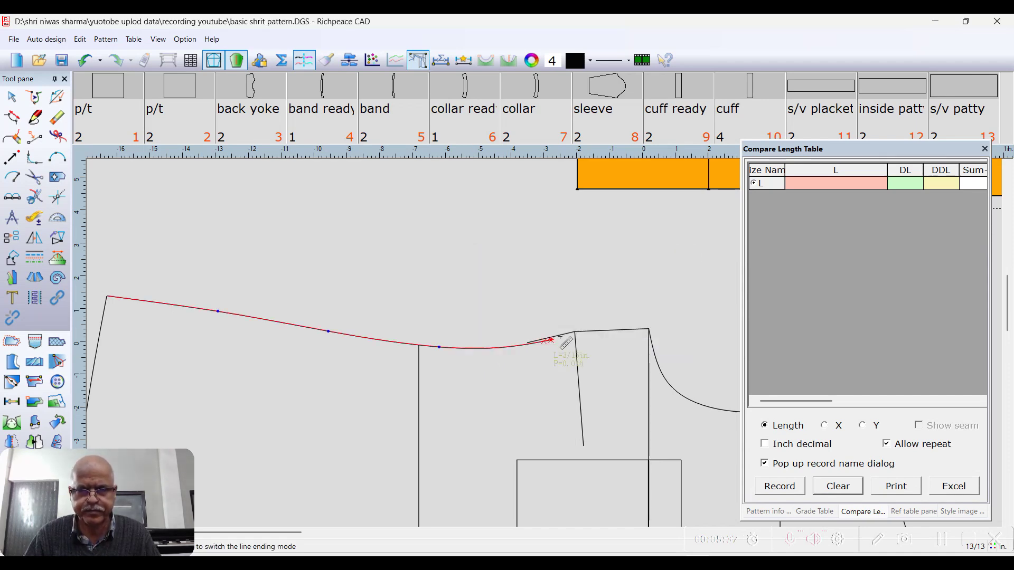
Draw the lower dart leg between the 1 1/2 in. line's free end and the dart tip
scroll(561, 344, "up", 3)
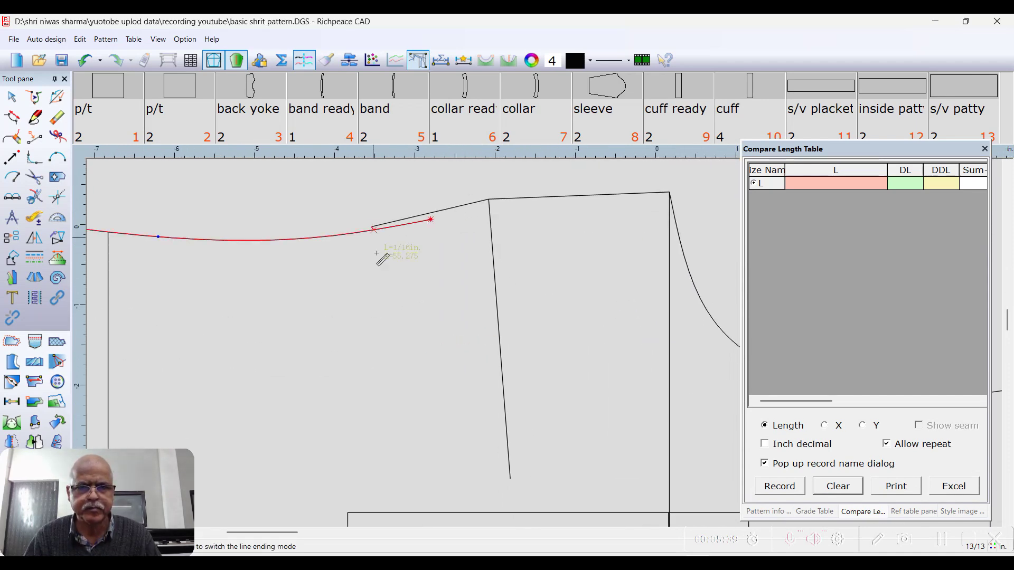
left_click(372, 227)
scroll(523, 343, "down", 2)
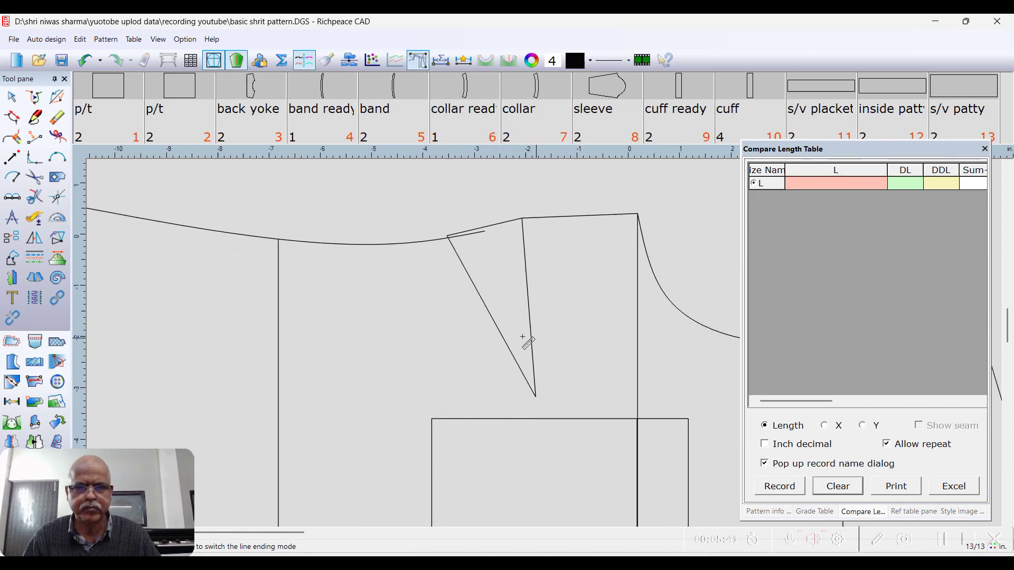
Set the lower dart leg's length to 3 1/2 in. with Curve Adjust, changing its side-seam end
right_click(444, 225)
left_click(466, 216)
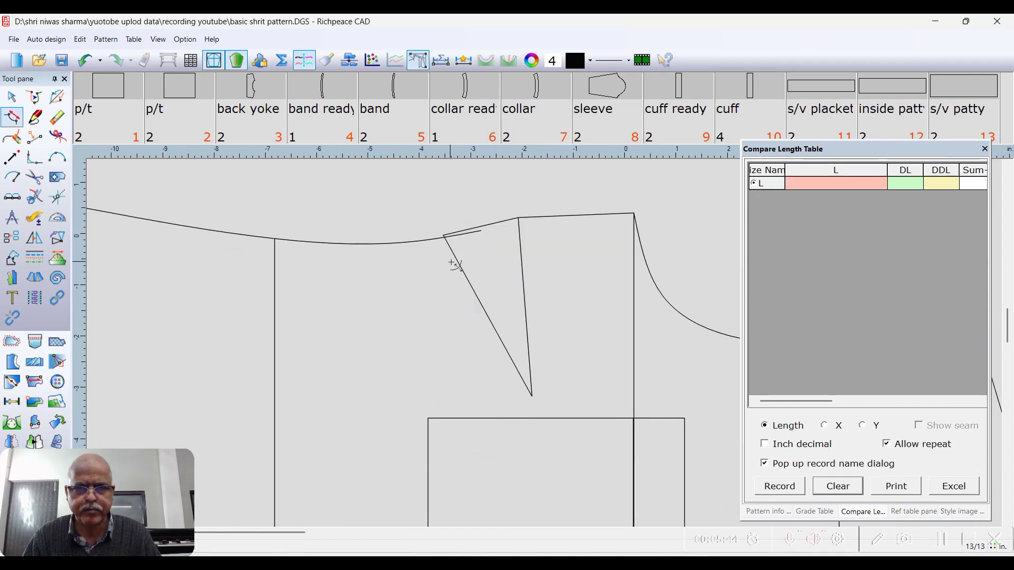
left_click(454, 258)
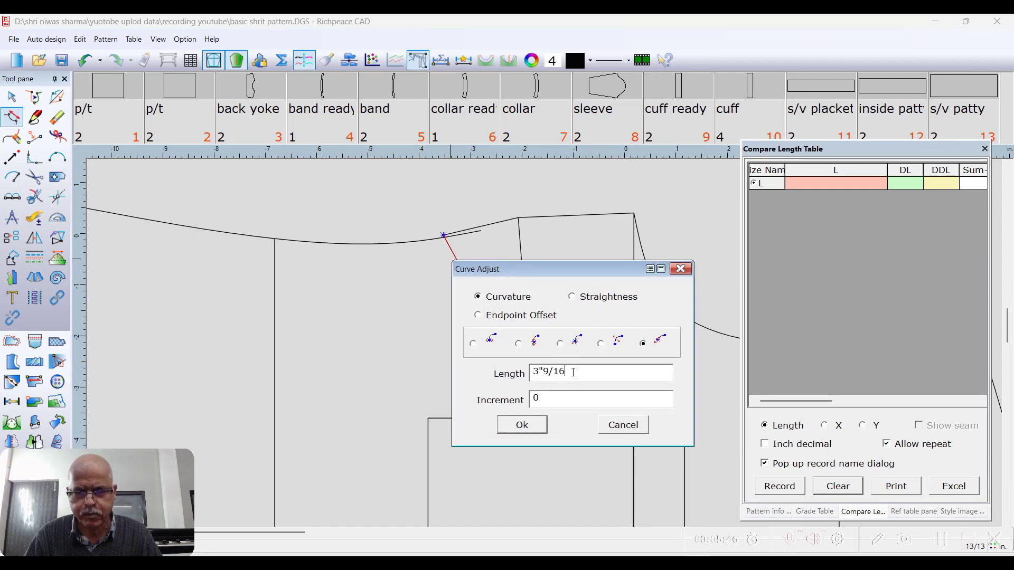
key("BackSpace")
key("BackSpace")
key("BackSpace")
key("BackSpace")
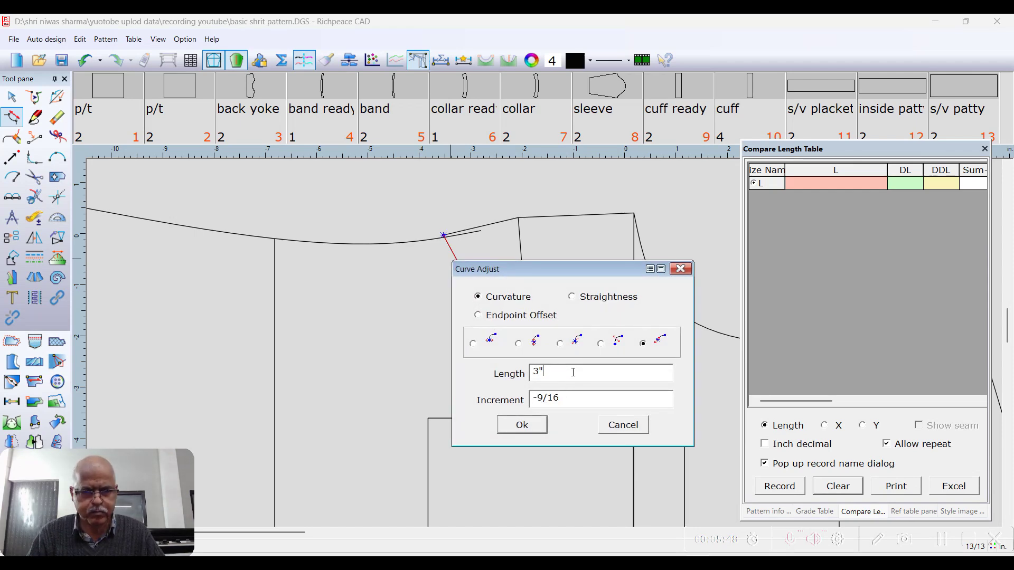
type("1/2")
key("Return")
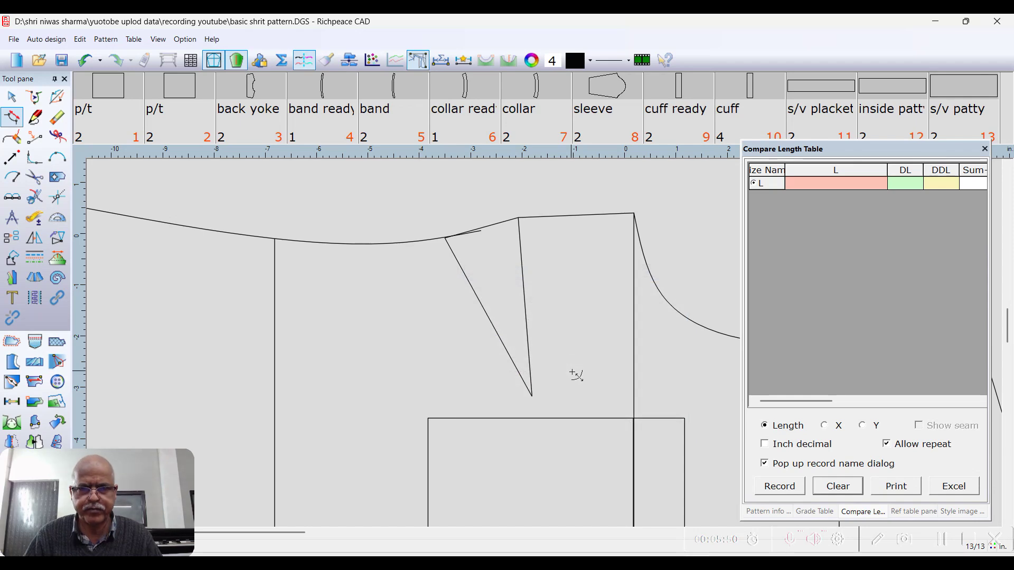
Draw a new side-seam curve from the lower dart leg's end through the waistline's end to the front's hem corner
scroll(576, 370, "down", 2)
scroll(480, 244, "up", 2)
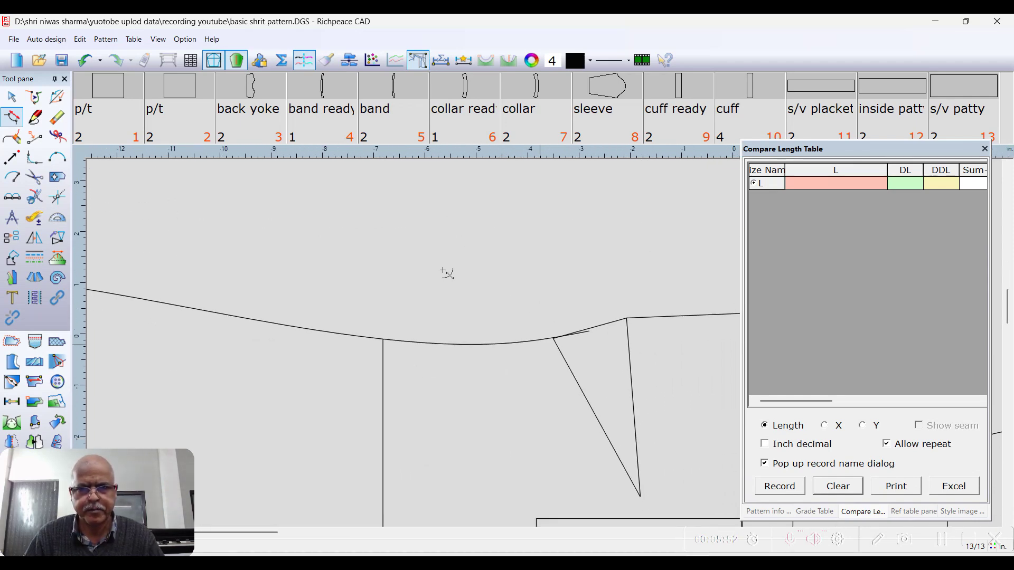
right_click(494, 209)
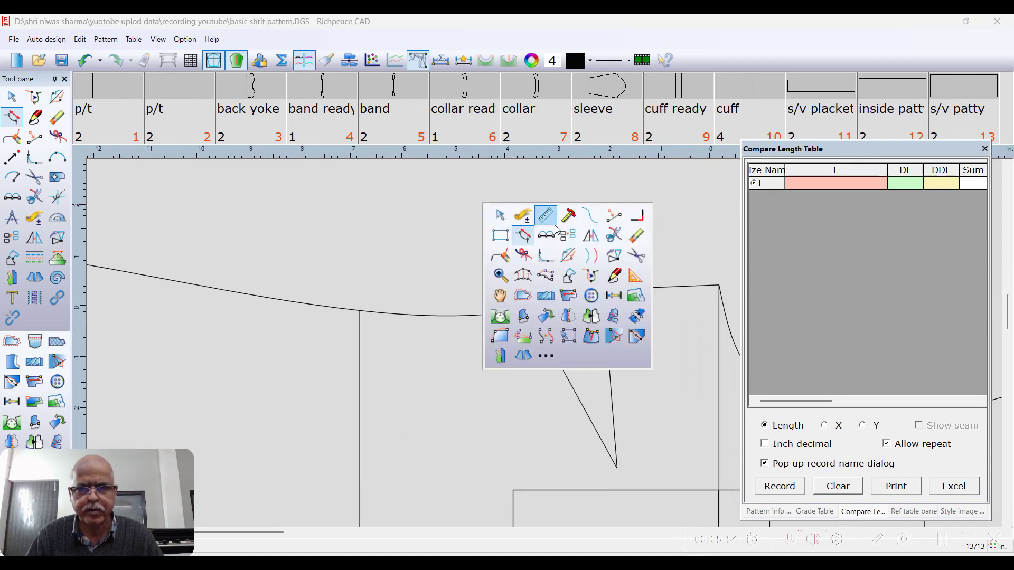
left_click(589, 215)
left_click(530, 310)
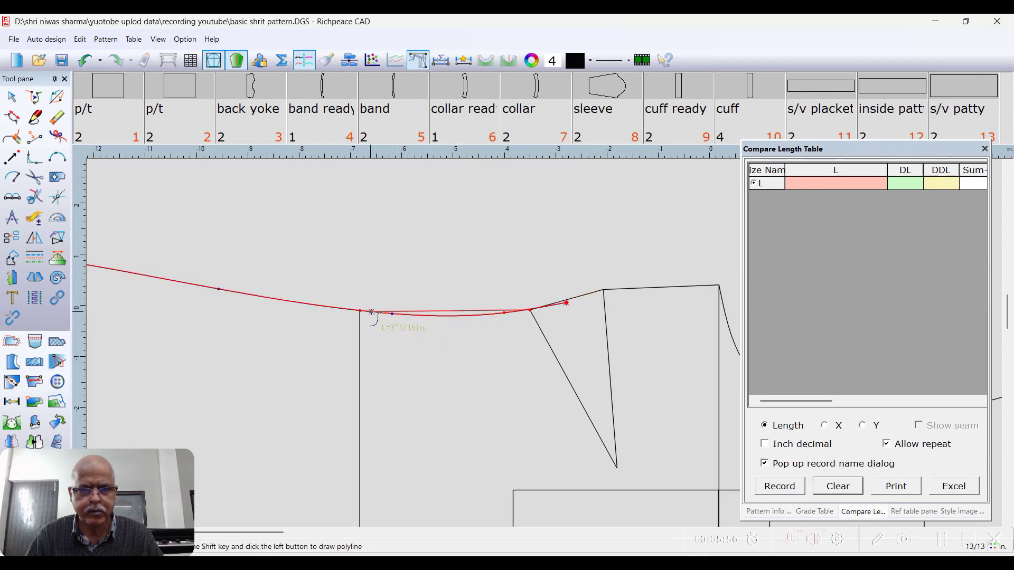
left_click(360, 311)
scroll(359, 311, "down", 1)
middle_click_drag(317, 310, 673, 338)
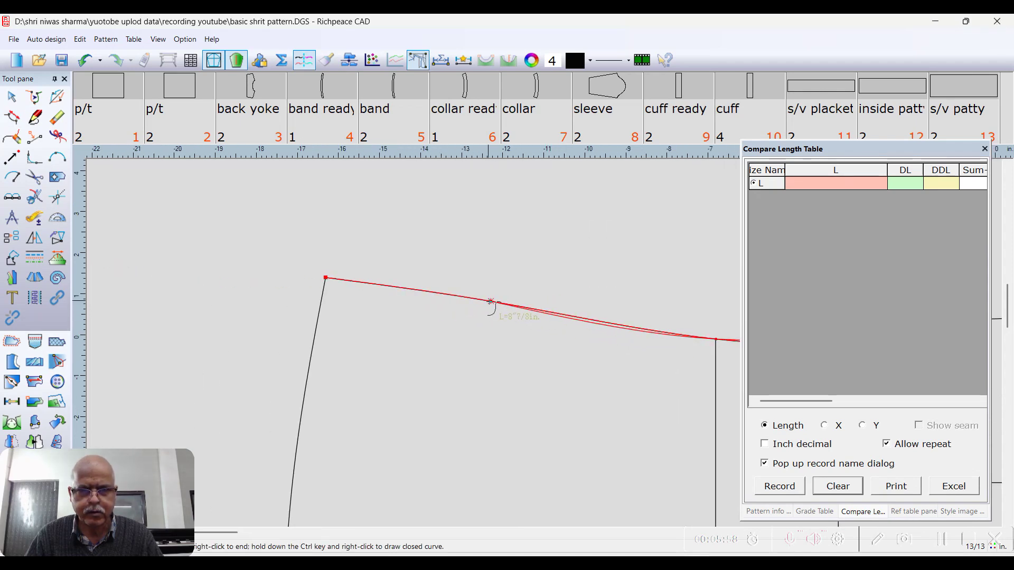
left_click(324, 288)
right_click(326, 280)
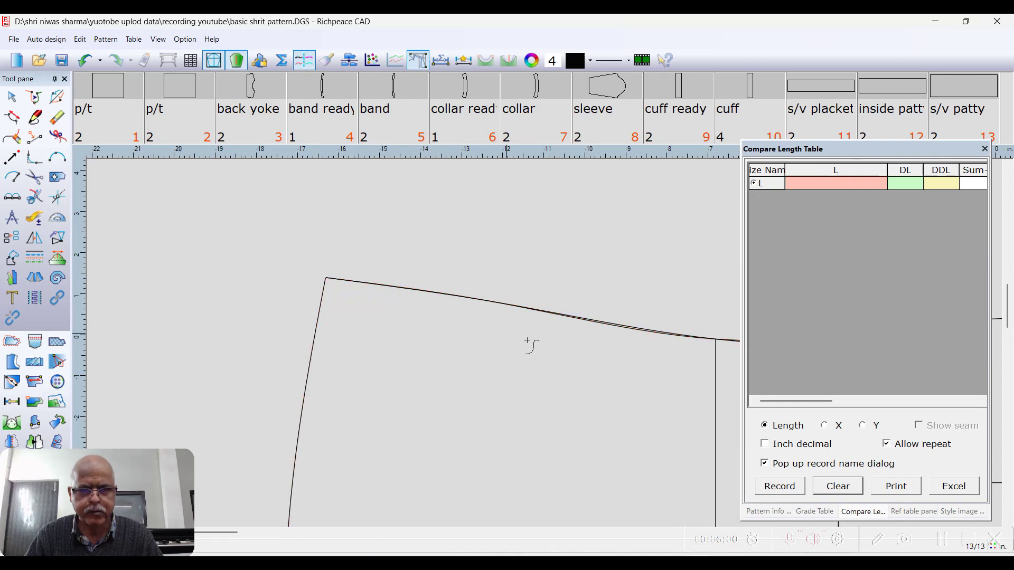
Delete the front's old side-seam curve that overlaps the new one between the dart and the hem
scroll(528, 344, "down", 1)
middle_click_drag(528, 343, 179, 281)
middle_click(513, 199)
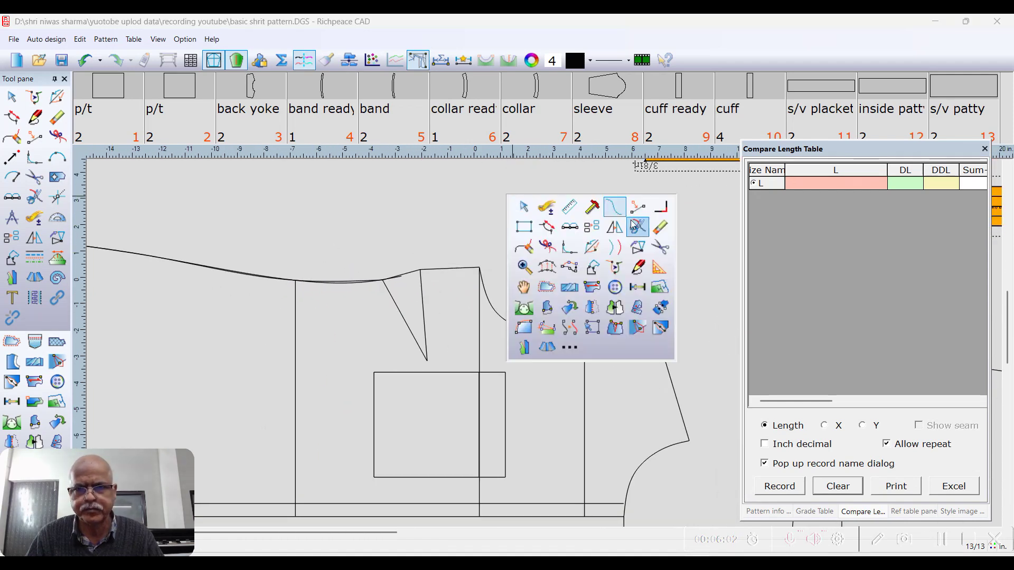
left_click(660, 227)
scroll(384, 282, "up", 3)
middle_click_drag(385, 283, 515, 354)
left_click(464, 352)
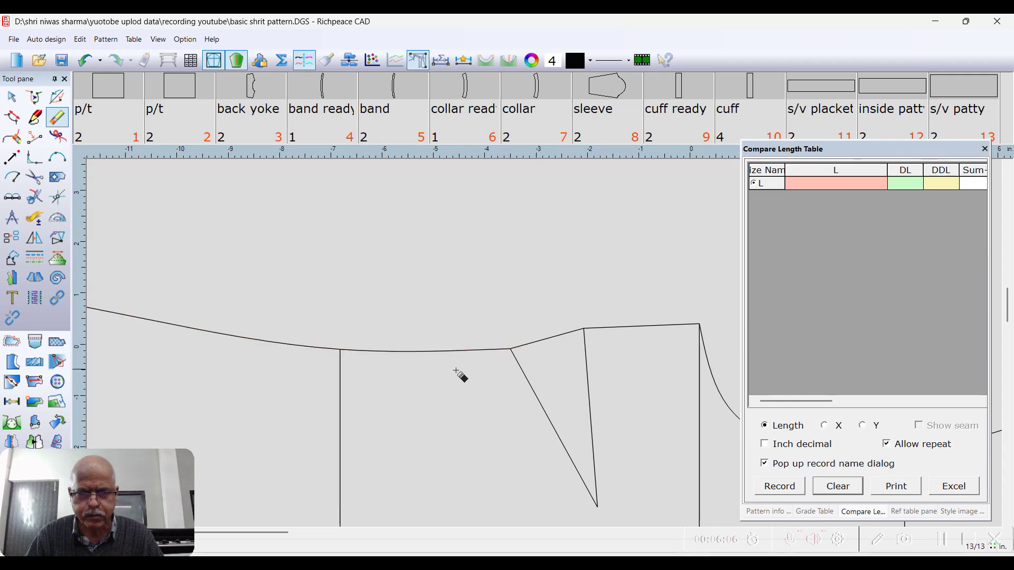
Measure the length of the front's new side-seam curve between the dart and the hem
scroll(534, 335, "down", 3)
right_click(493, 211)
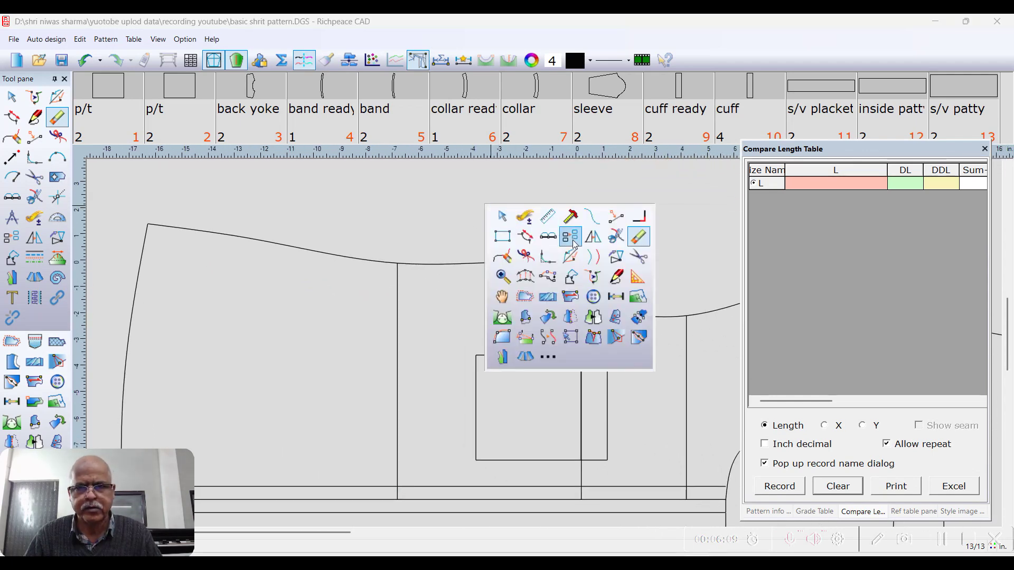
left_click(526, 216)
left_click(419, 264)
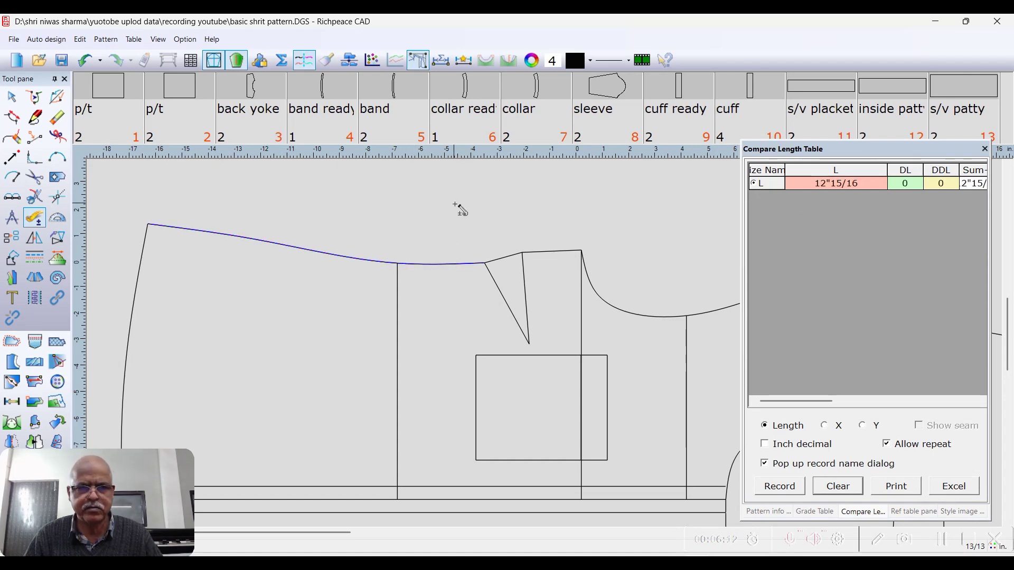
right_click(303, 216)
Set the front's side-seam curve between the dart and hem to 13 in. with Curve Adjust at its hem end
right_click(272, 192)
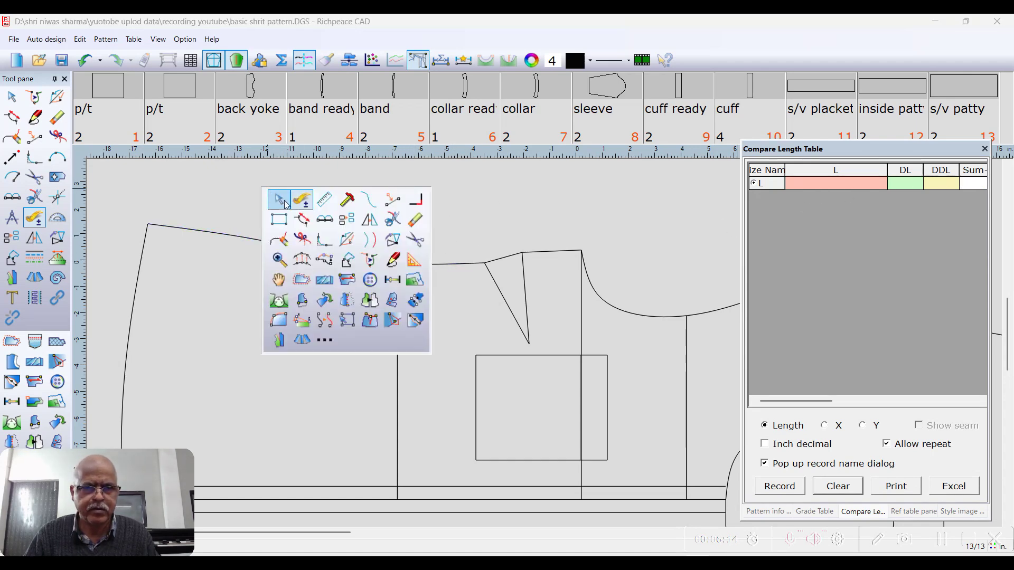
left_click(279, 199)
right_click(166, 206)
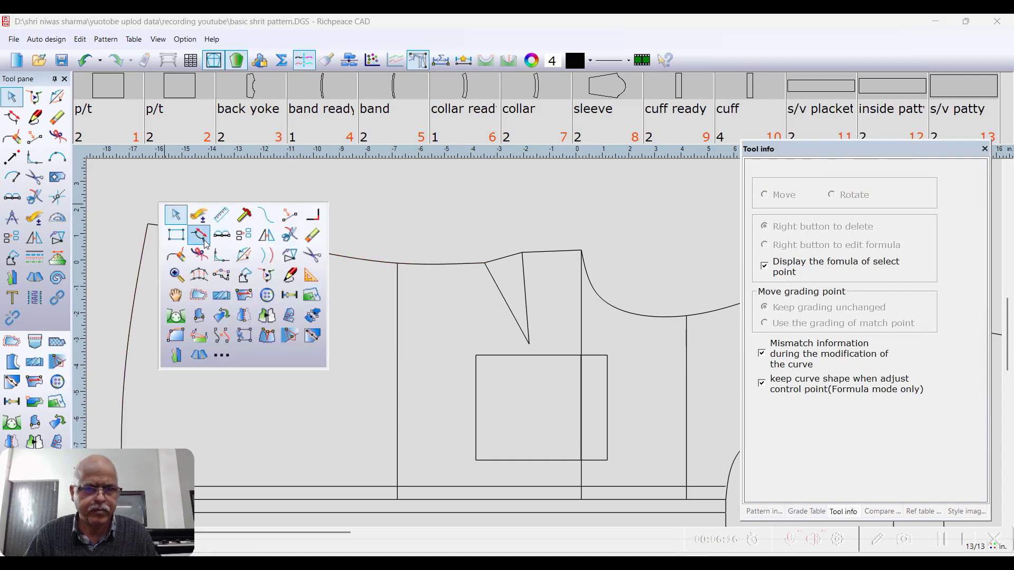
left_click(200, 239)
left_click(160, 228)
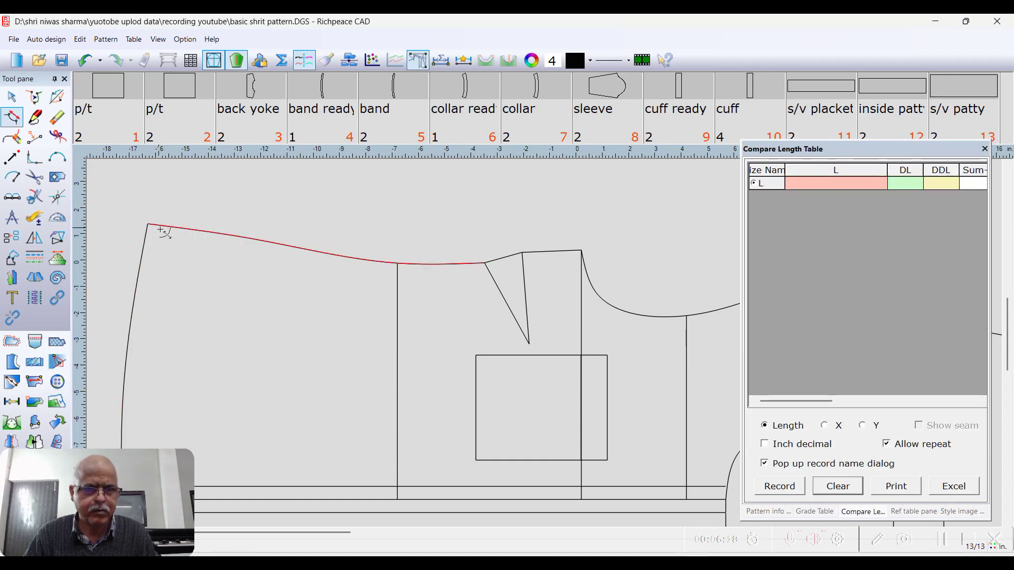
right_click(159, 233)
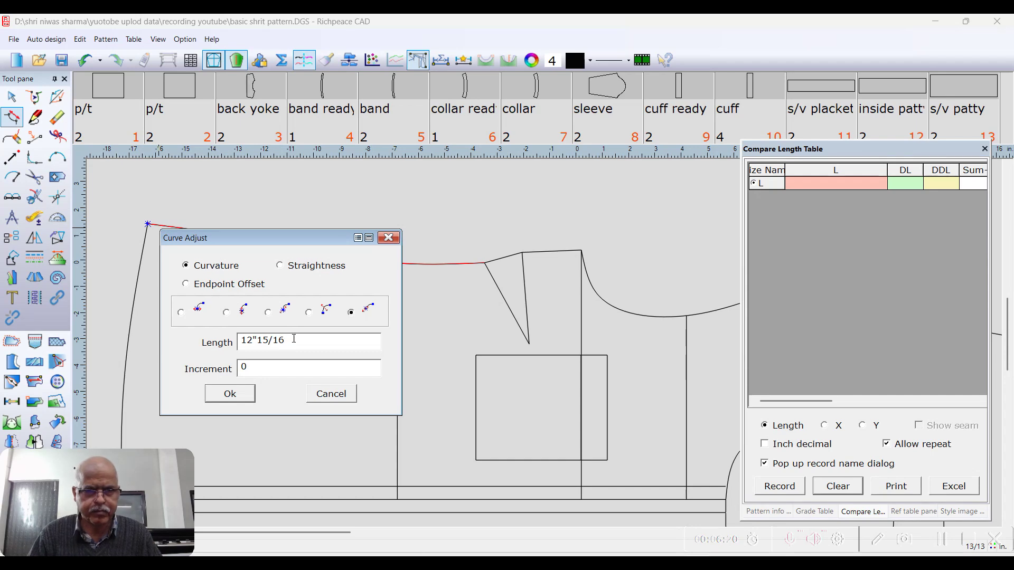
key("BackSpace")
key("BackSpace")
key("BackSpace")
key("BackSpace")
key("BackSpace")
key("BackSpace")
key("BackSpace")
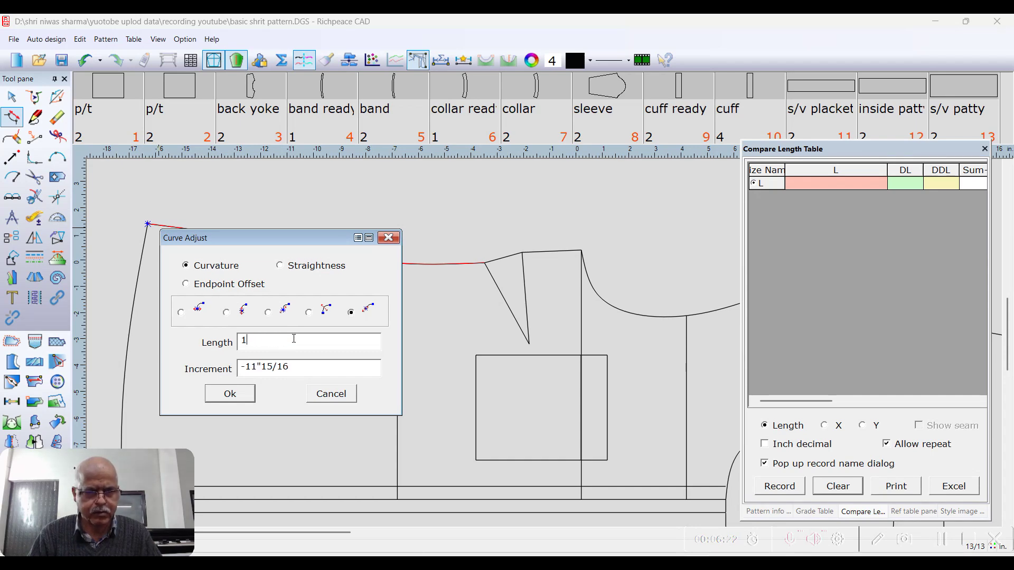
type("3")
left_click(249, 401)
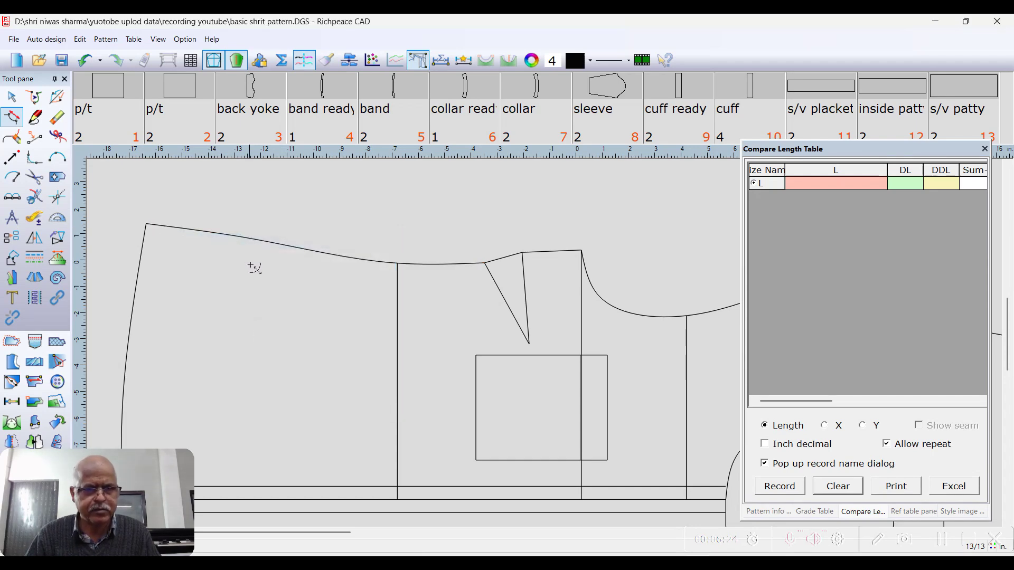
Measure the front's adjusted side-seam curve between the dart and the hem again
right_click(268, 217)
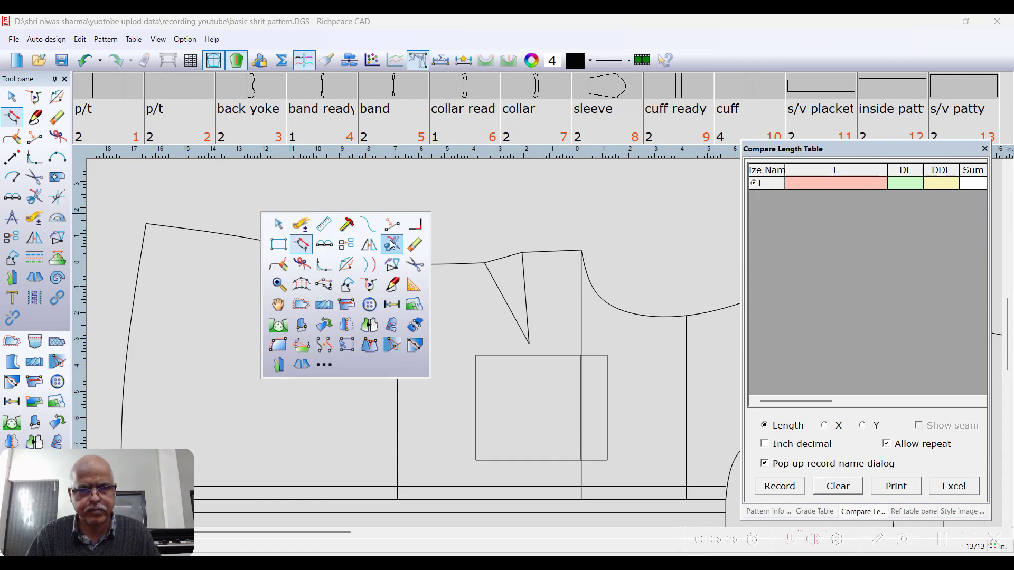
left_click(308, 226)
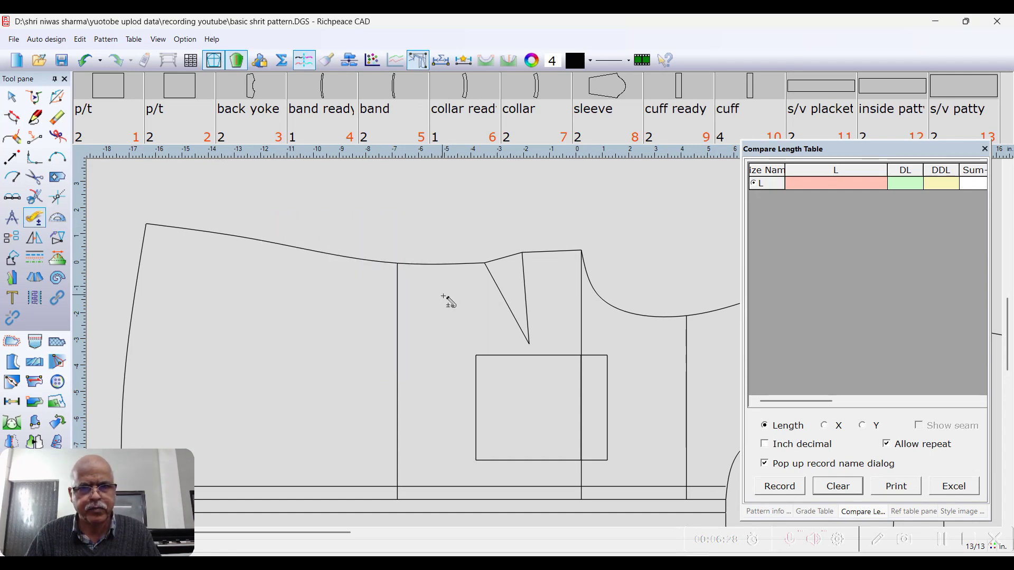
left_click(448, 272)
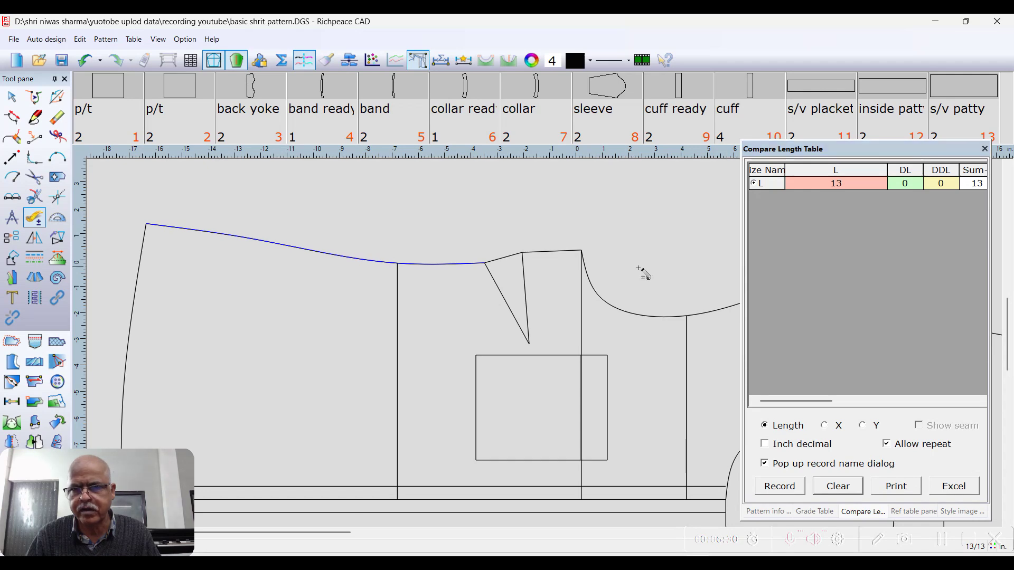
Look over the back's side seam, and measure the front's side-seam segment between the dart and the armhole
middle_click_drag(625, 258, 403, 294)
middle_click_drag(532, 302, 372, 261)
scroll(656, 325, "down", 1)
middle_click_drag(656, 324, 403, 321)
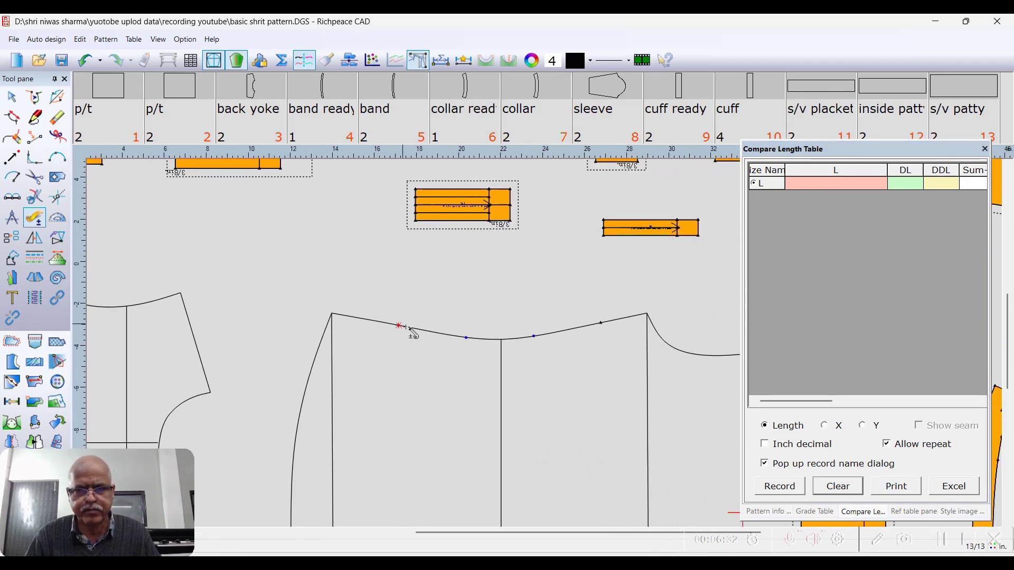
scroll(458, 295, "down", 3)
middle_click_drag(458, 294, 564, 348)
scroll(386, 351, "up", 1)
middle_click_drag(386, 350, 549, 351)
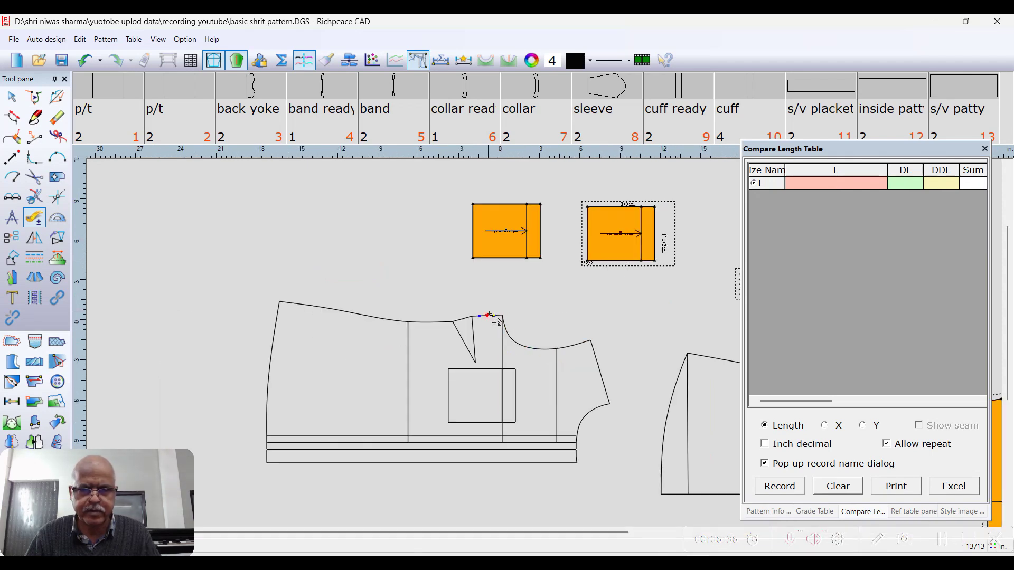
scroll(495, 320, "up", 2)
left_click(564, 348)
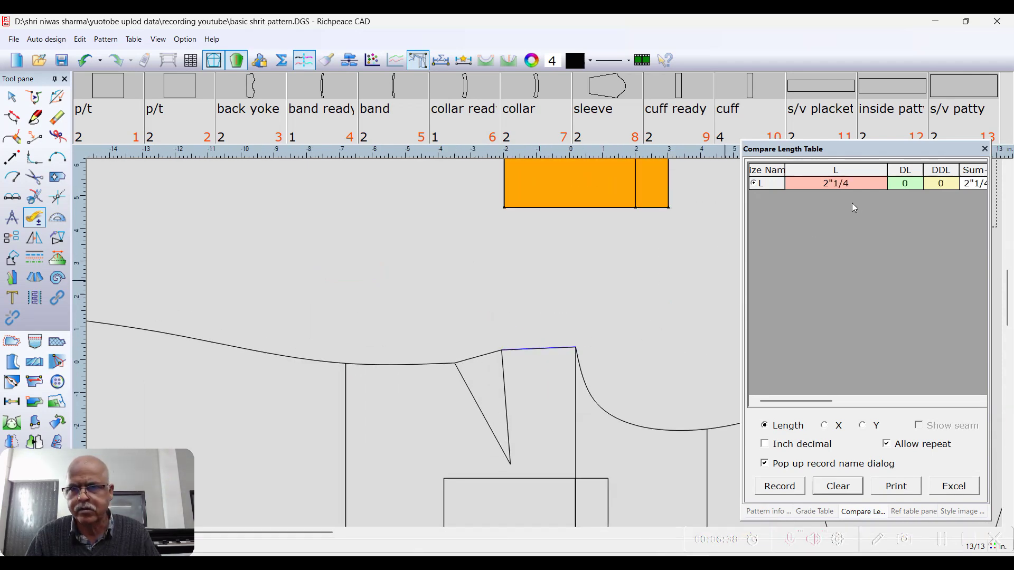
scroll(496, 309, "up", 2)
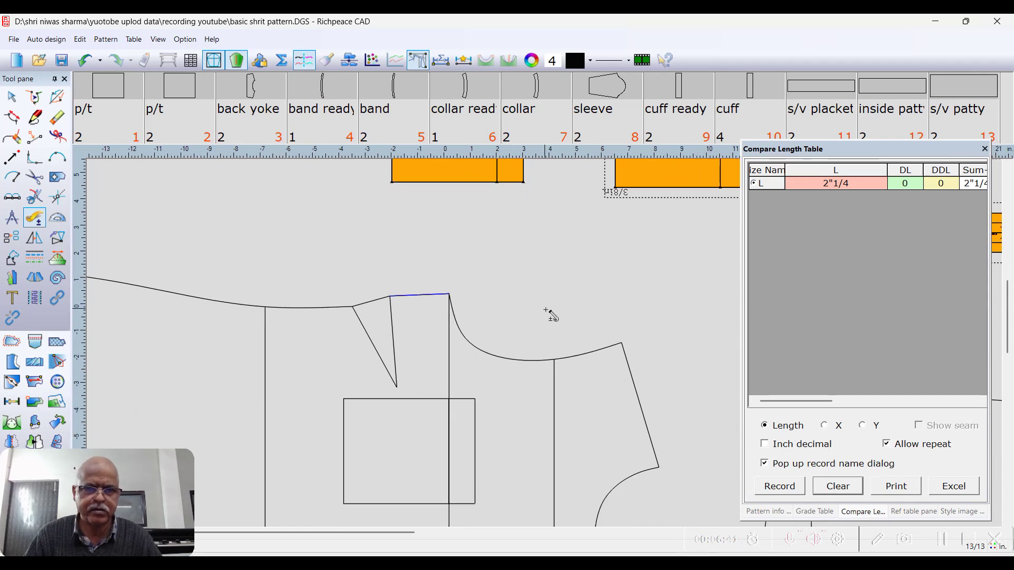
right_click(486, 264)
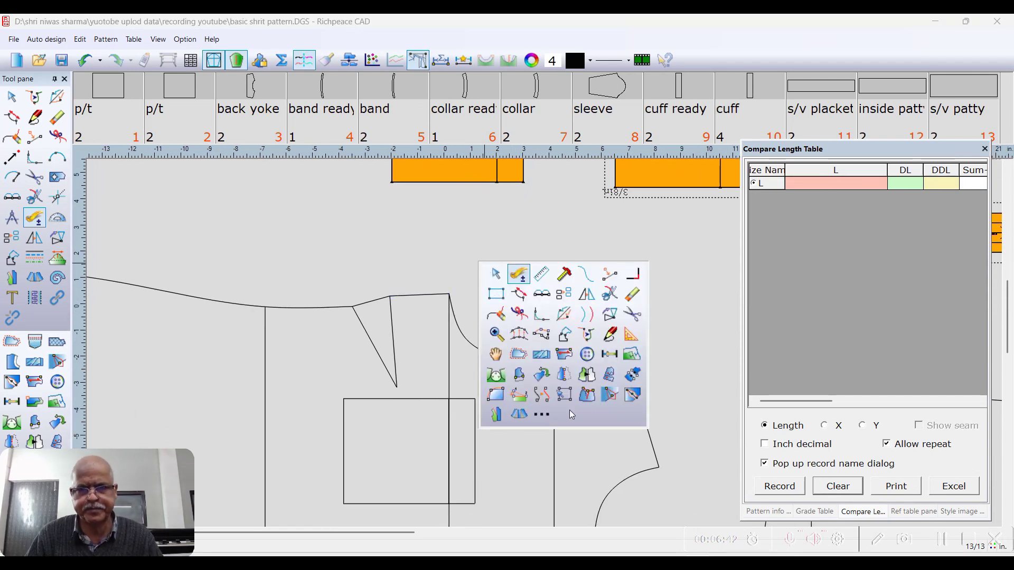
left_click(590, 398)
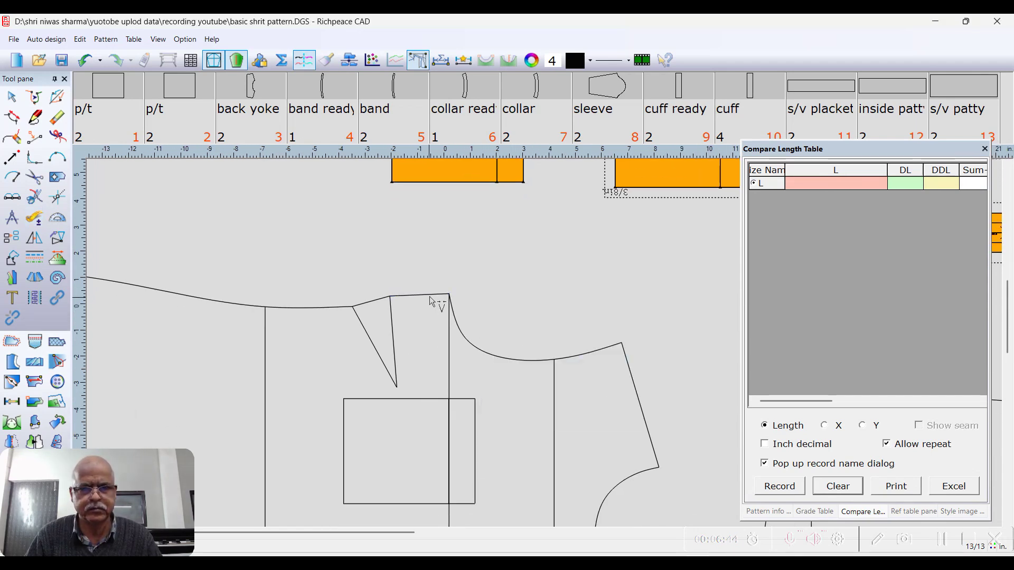
scroll(419, 299, "up", 3)
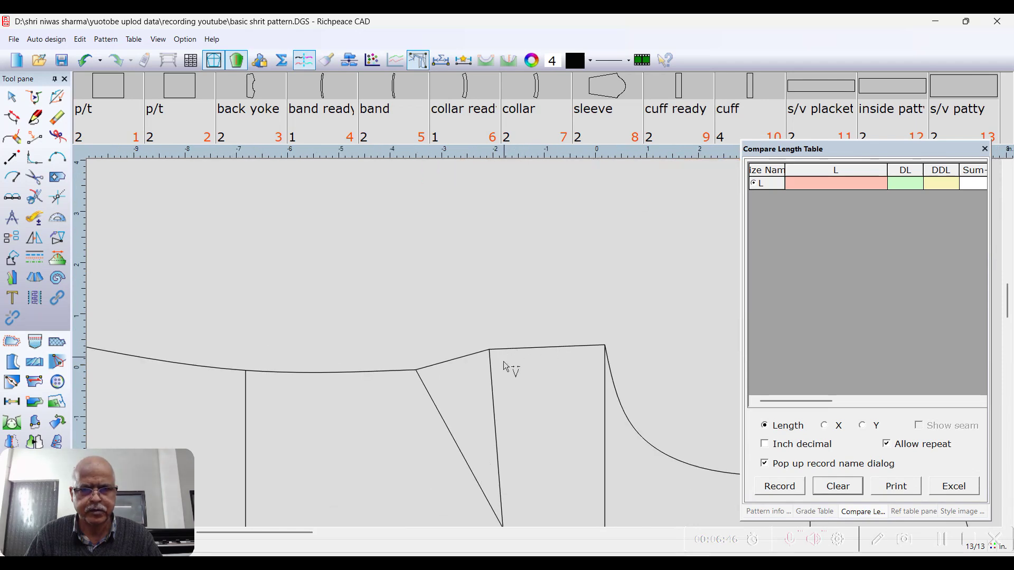
scroll(549, 351, "down", 2)
right_click(622, 262)
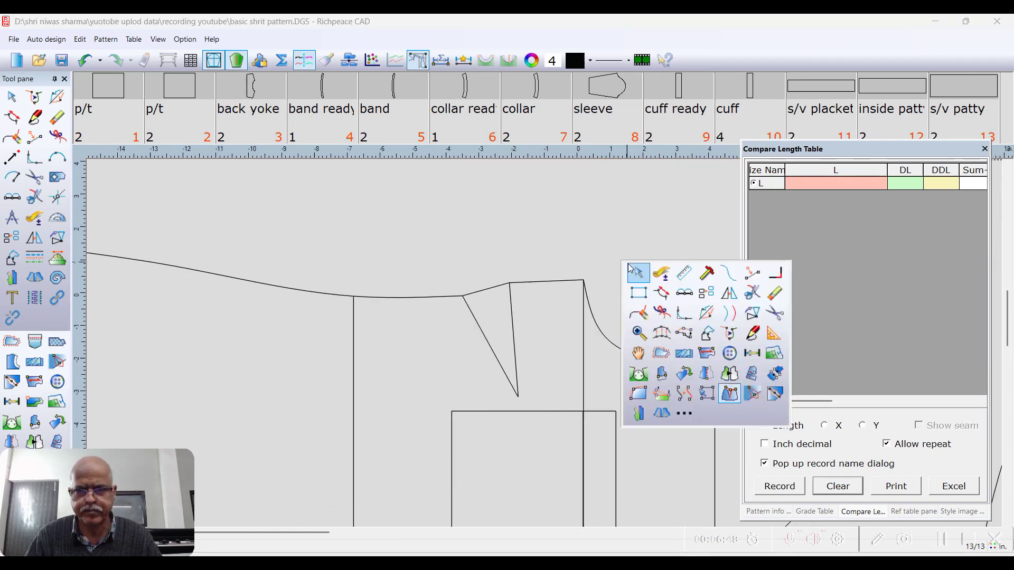
left_click(735, 397)
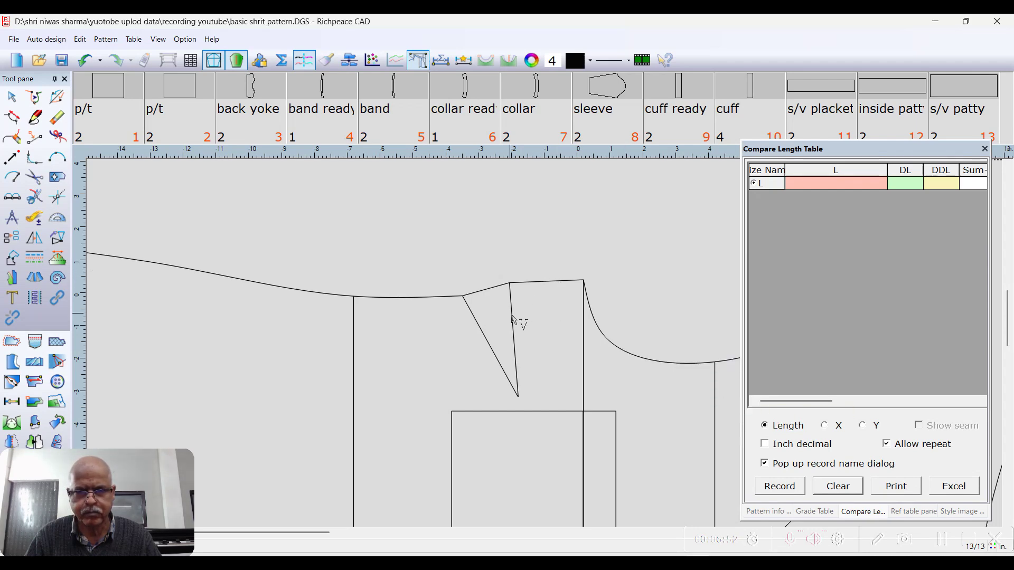
scroll(512, 323, "down", 2)
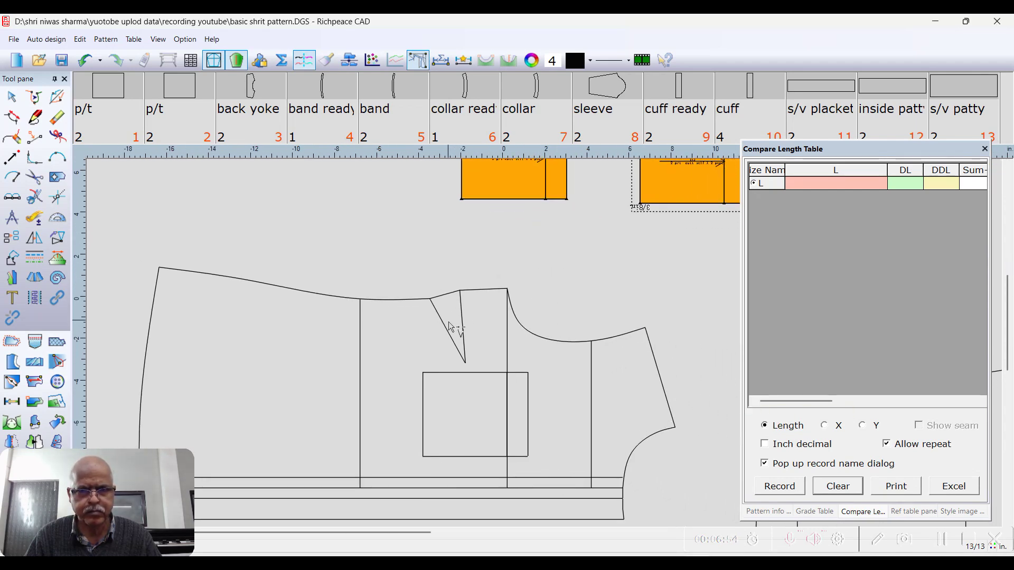
scroll(519, 286, "down", 4)
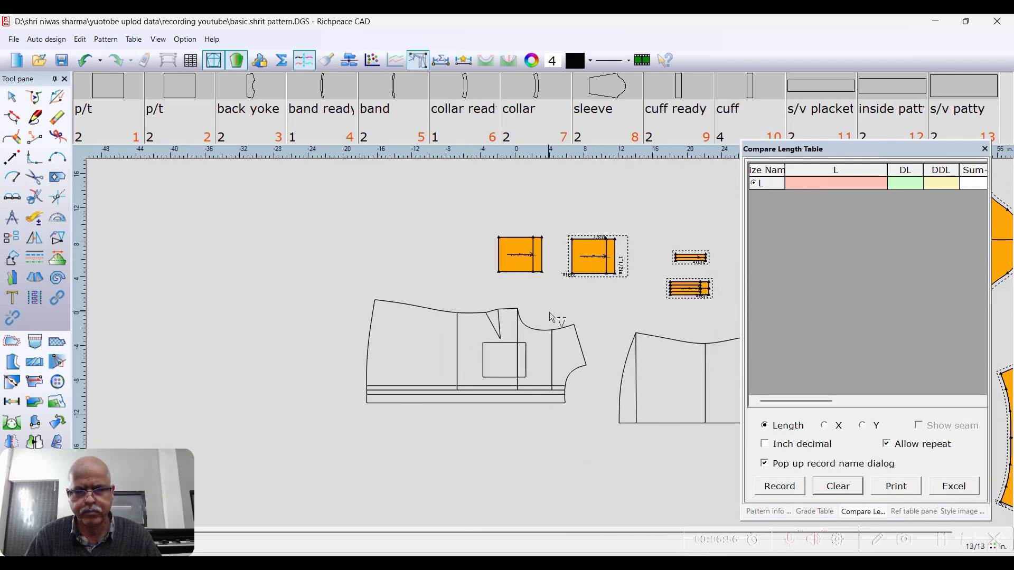
scroll(559, 303, "down", 2)
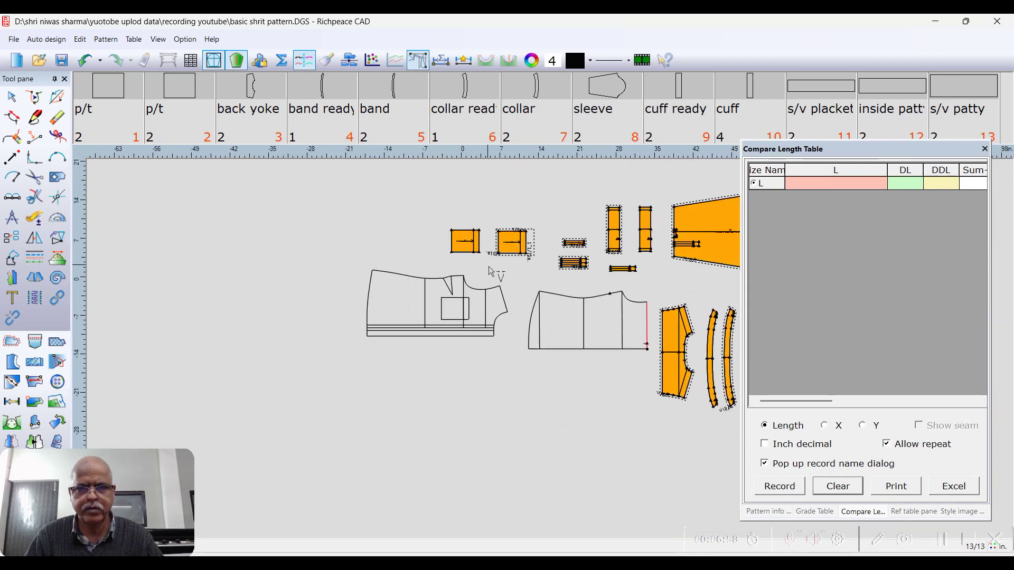
Copy the whole front draft once with the Move tool and place the duplicate below the original front
right_click(380, 228)
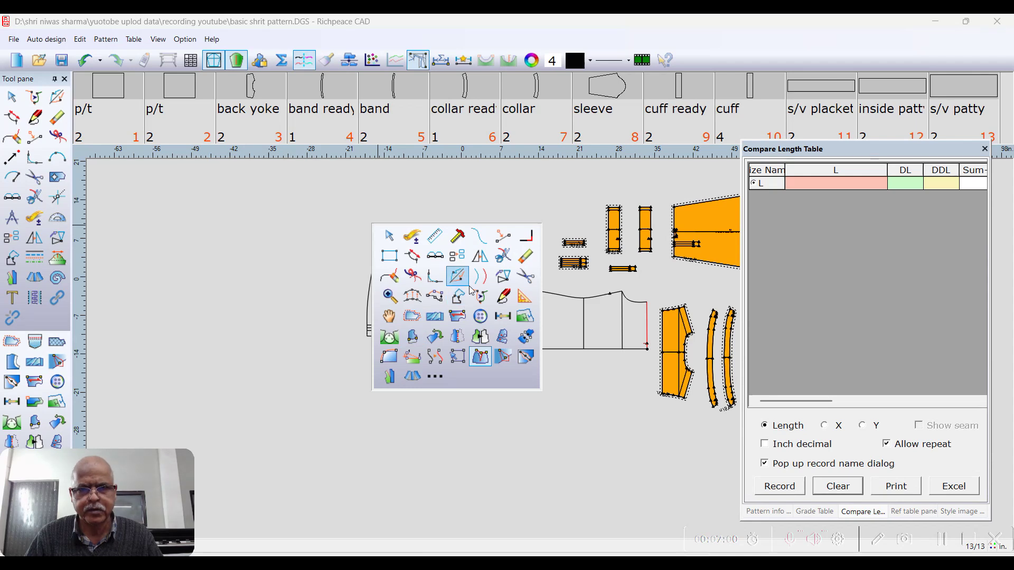
left_click(456, 256)
left_click_drag(343, 267, 510, 369)
right_click(511, 370)
left_click(508, 313)
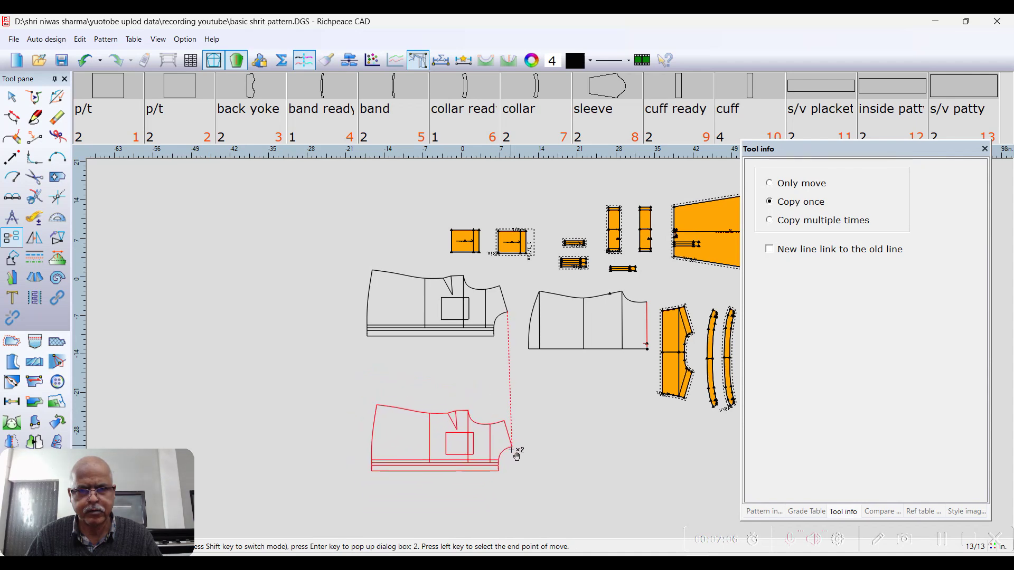
left_click(506, 469)
Try to mirror-copy the duplicated front across an axis along its centre-front edge, and undo the mirror
scroll(549, 357, "down", 2)
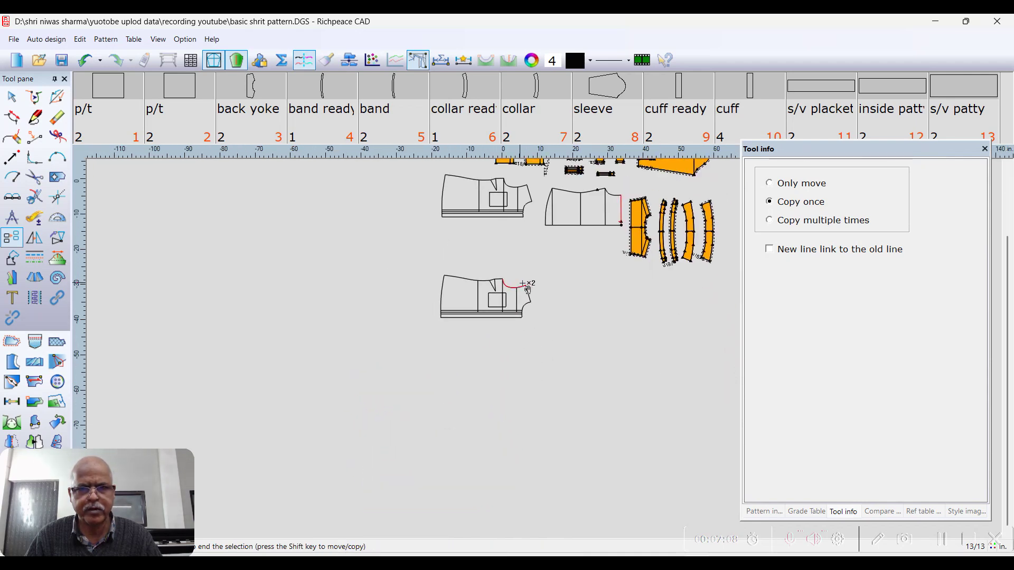
scroll(527, 288, "up", 2)
right_click(549, 329)
left_click(660, 361)
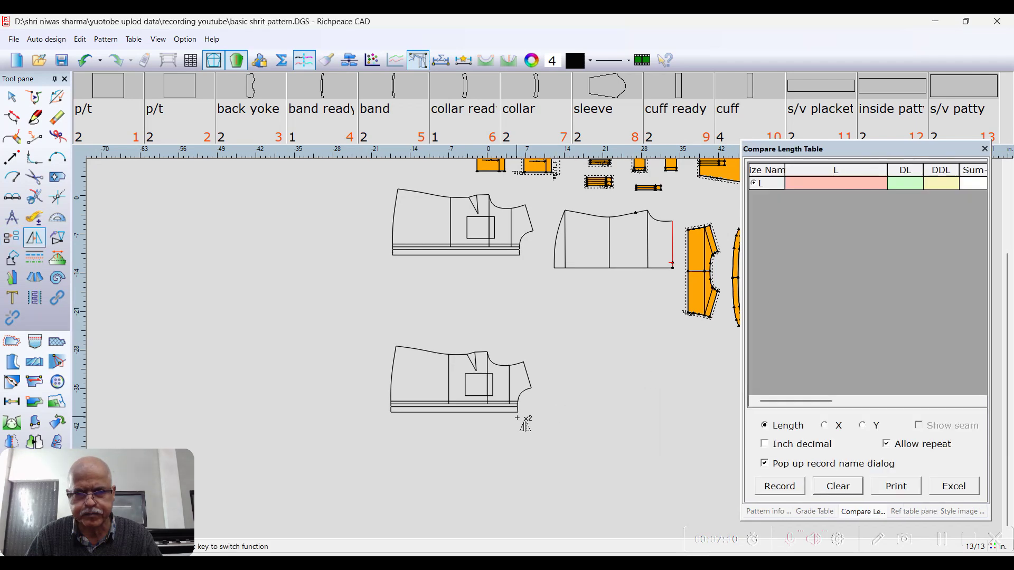
left_click(517, 417)
left_click(393, 414)
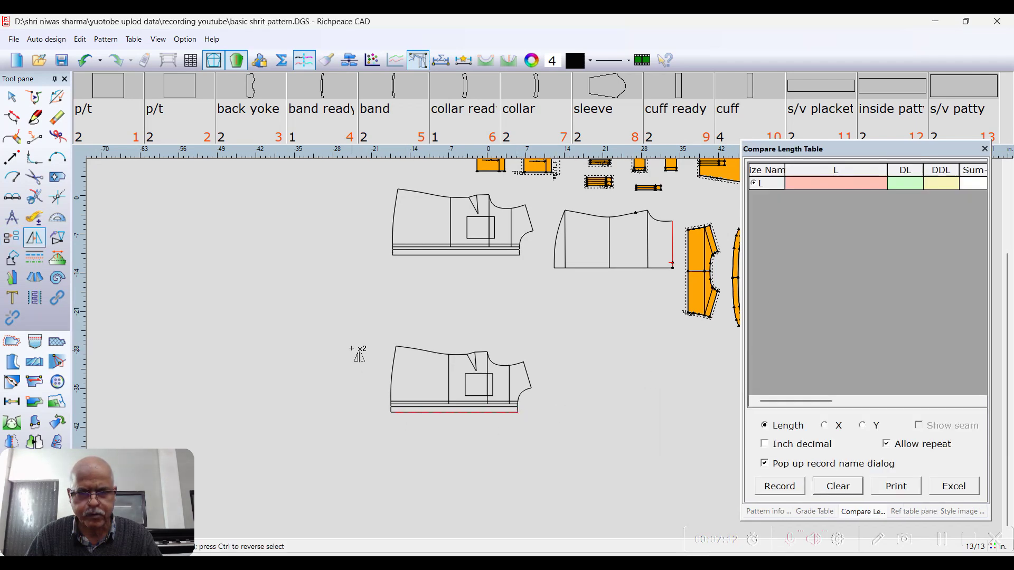
left_click_drag(348, 340, 543, 411)
right_click(549, 385)
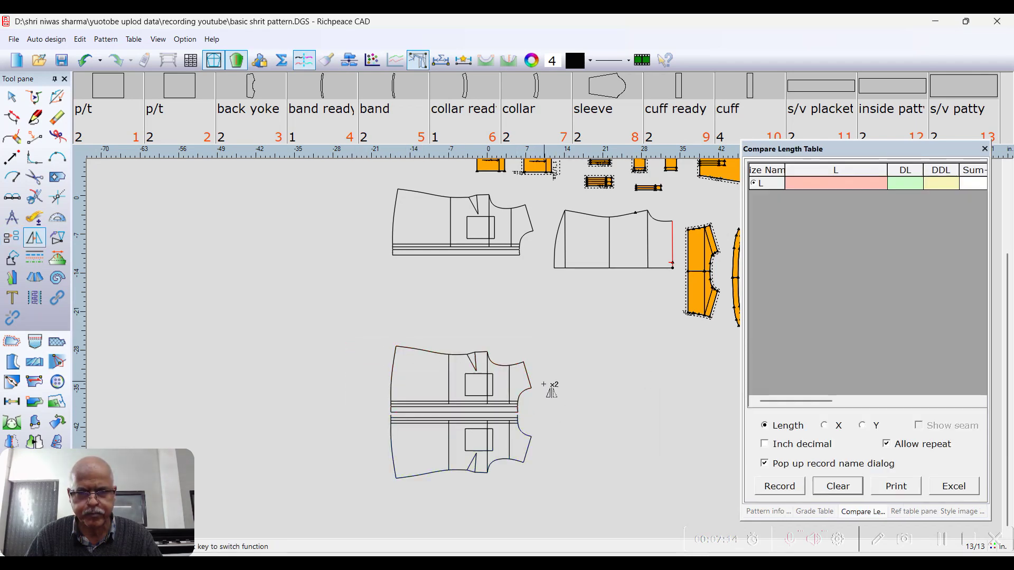
scroll(548, 365, "up", 3)
key("ctrl+z")
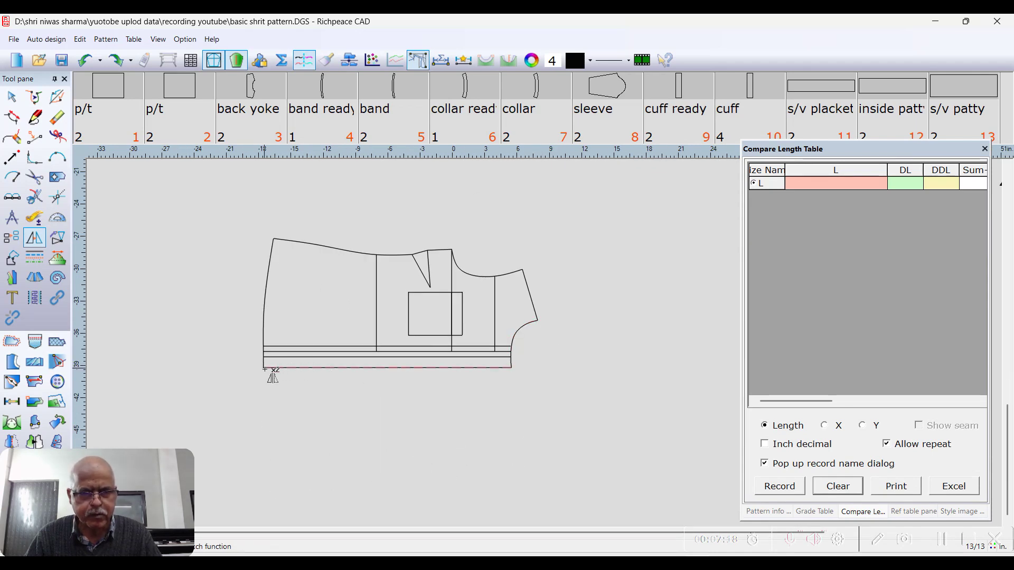
Mirror-copy all lines of the duplicated front across its outermost centre-front edge
left_click_drag(250, 222, 548, 362)
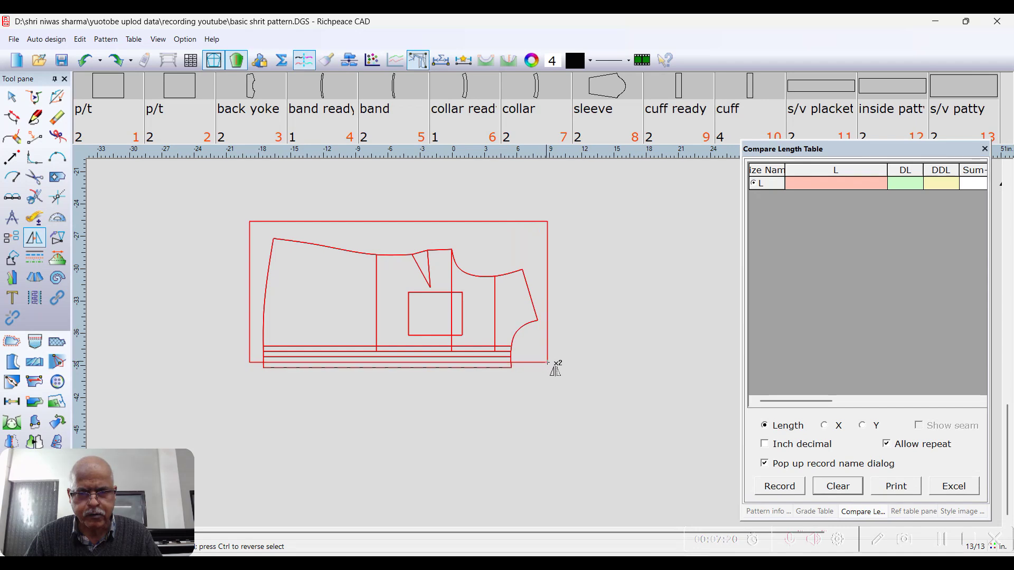
right_click(547, 363)
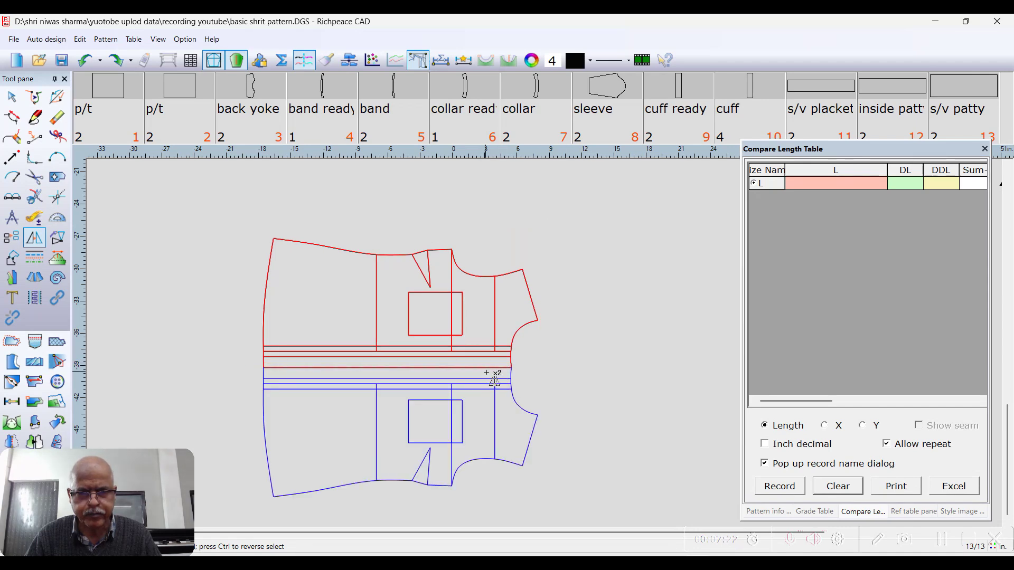
right_click(531, 366)
Erase the unmirrored front duplicate above the mirror line, keeping the mirrored front
scroll(532, 349, "down", 3)
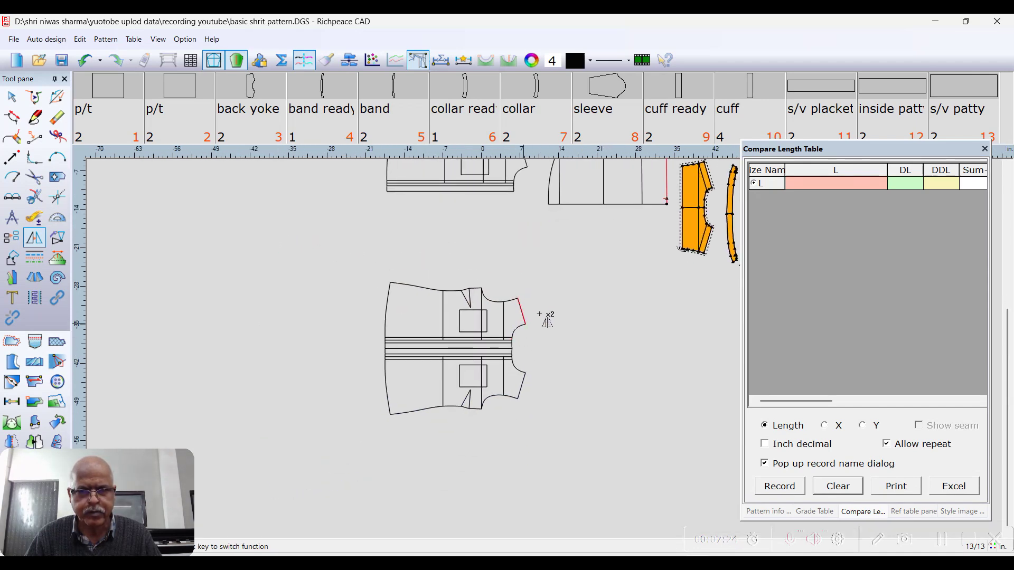
right_click(543, 301)
left_click(675, 332)
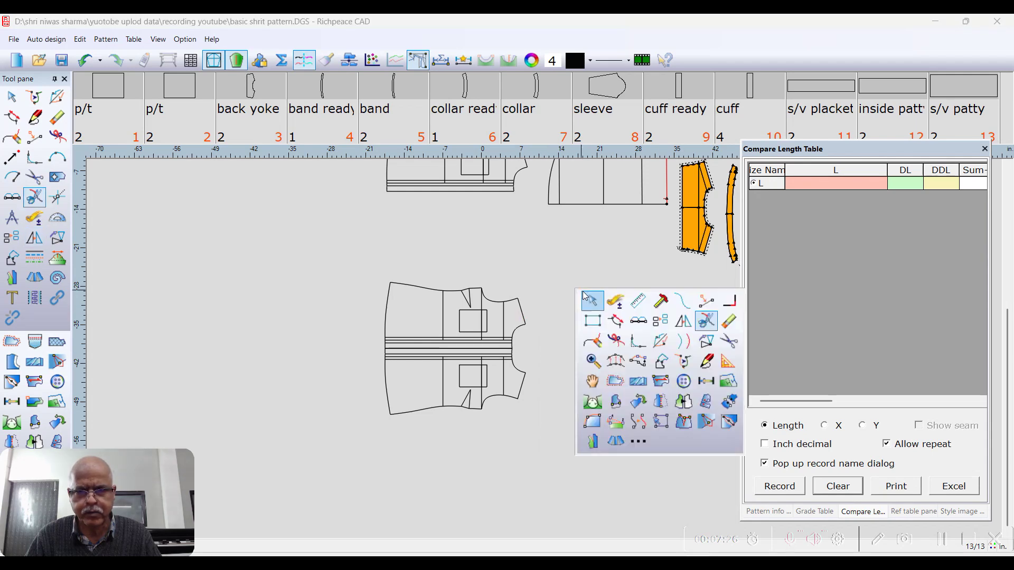
right_click(573, 298)
left_click(729, 321)
left_click_drag(378, 261, 558, 347)
scroll(509, 350, "up", 4)
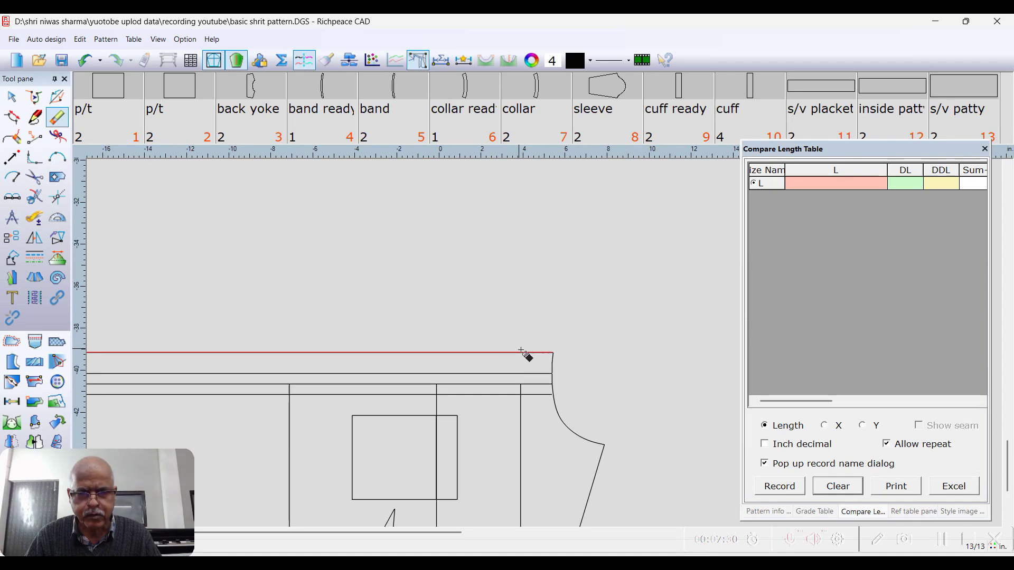
scroll(531, 348, "down", 3)
Move the mirrored front, without copying it, to just below the original front draft
right_click(548, 294)
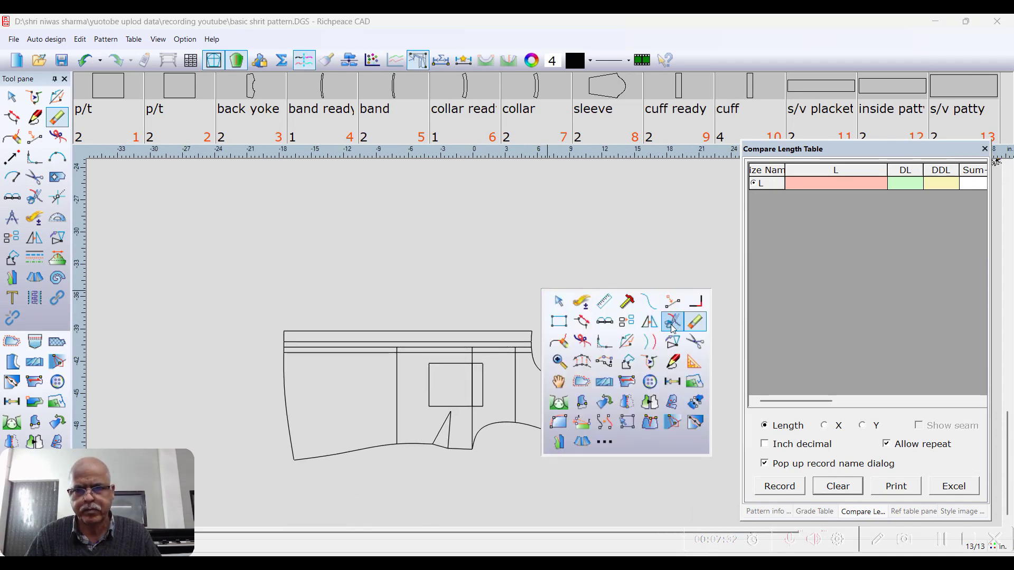
left_click(627, 325)
scroll(437, 338, "down", 2)
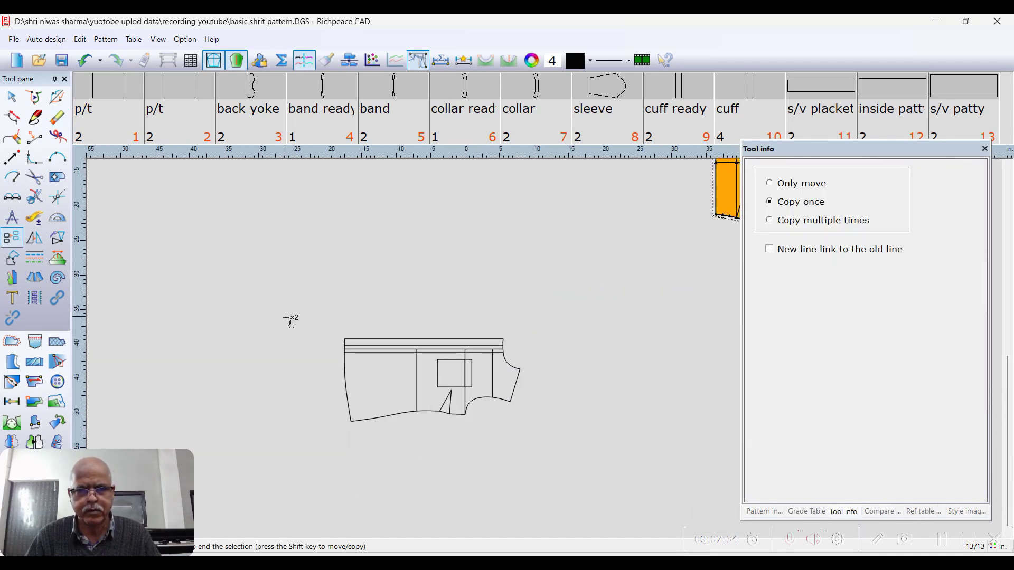
left_click_drag(290, 319, 588, 443)
scroll(536, 372, "up", 1)
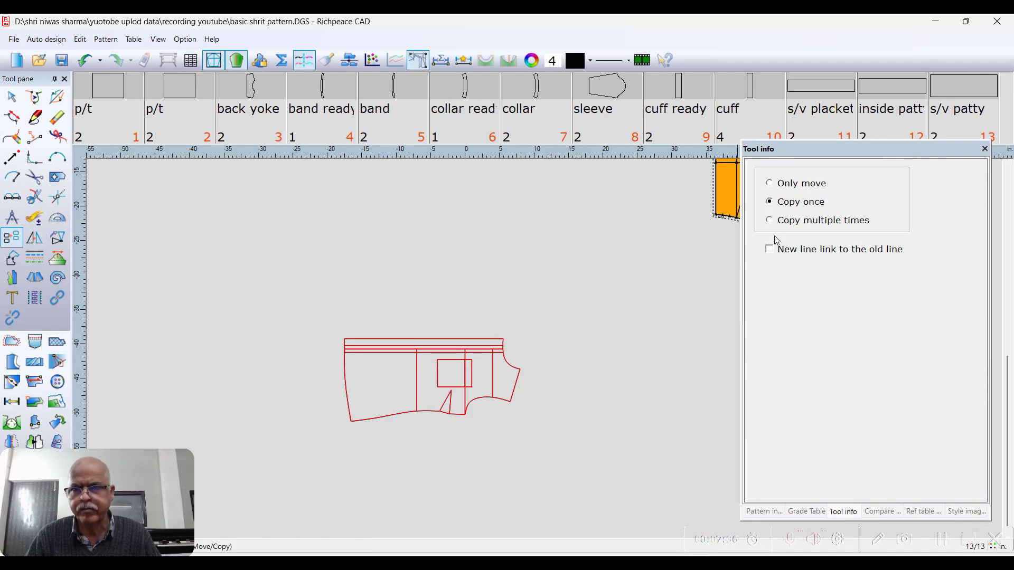
left_click(772, 184)
left_click(334, 308)
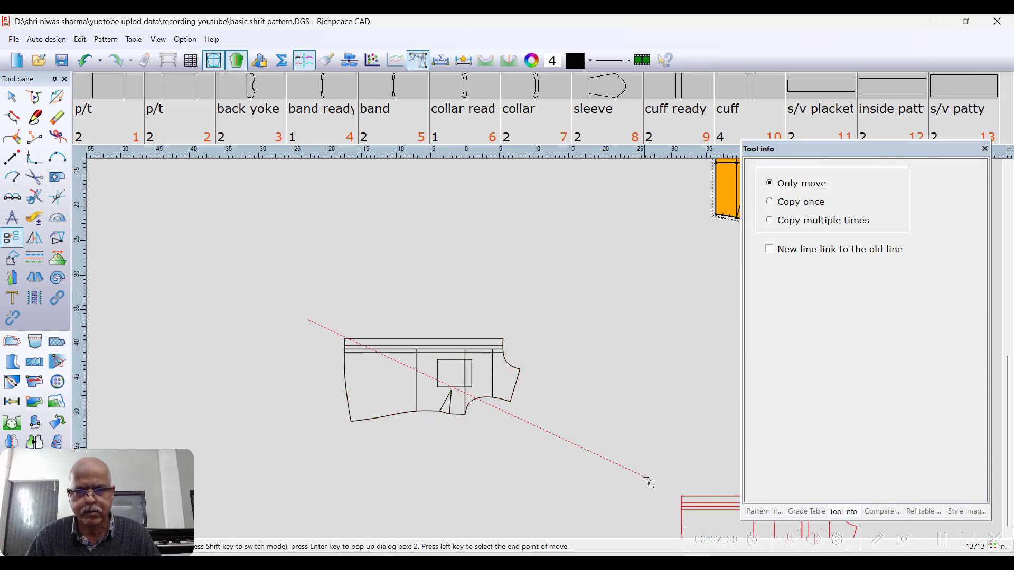
scroll(470, 344, "down", 2)
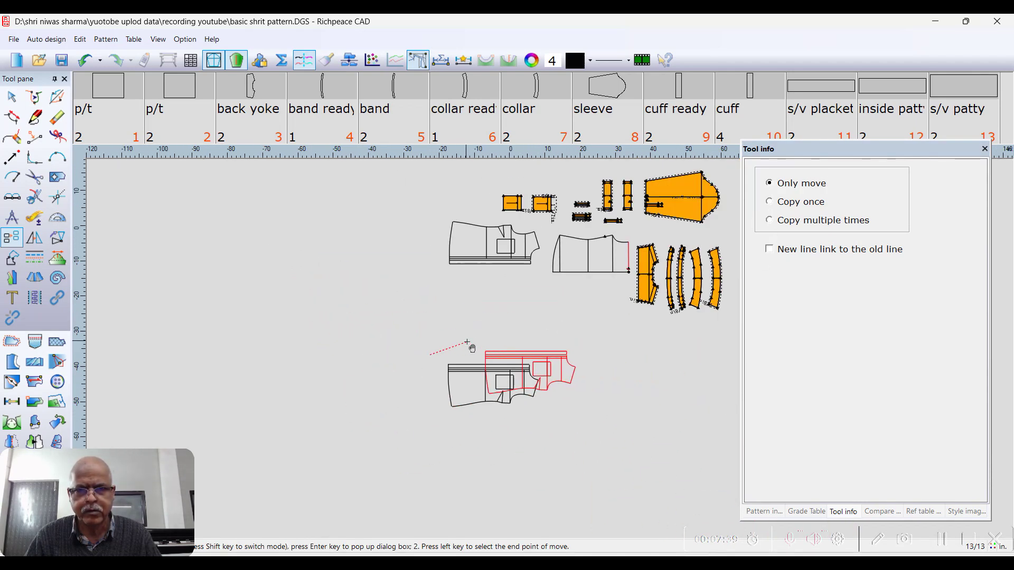
left_click(431, 264)
Mirror-copy the half back draft across its straight centre-back line to form a full back
scroll(552, 294, "up", 4)
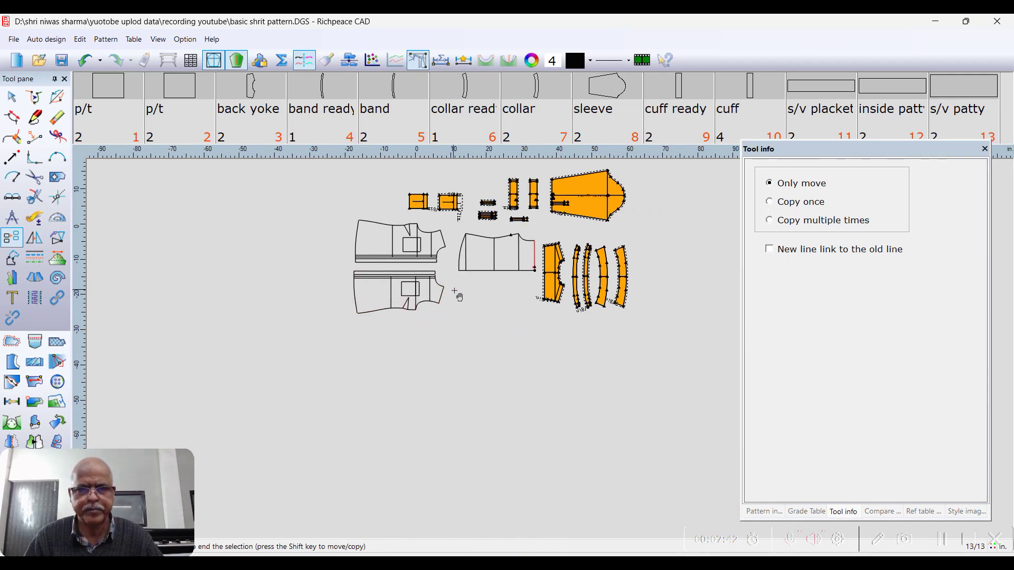
scroll(549, 355, "down", 4)
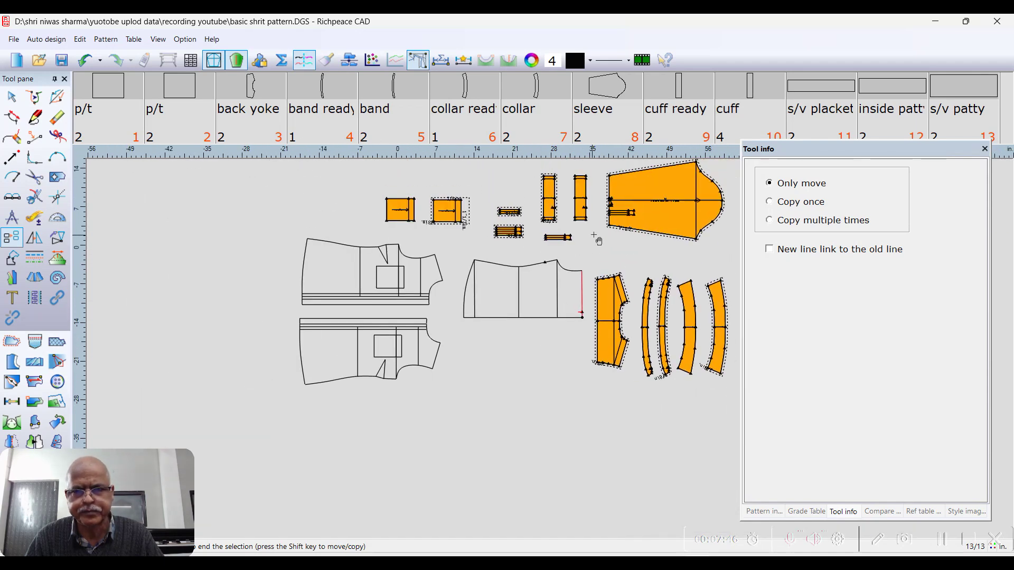
right_click(591, 253)
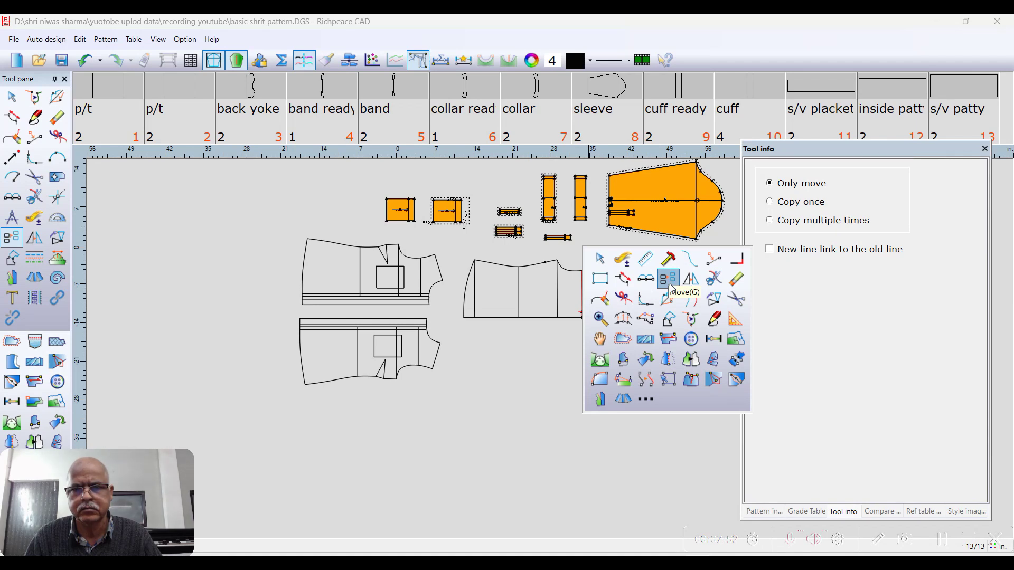
left_click(691, 278)
scroll(449, 393, "up", 4)
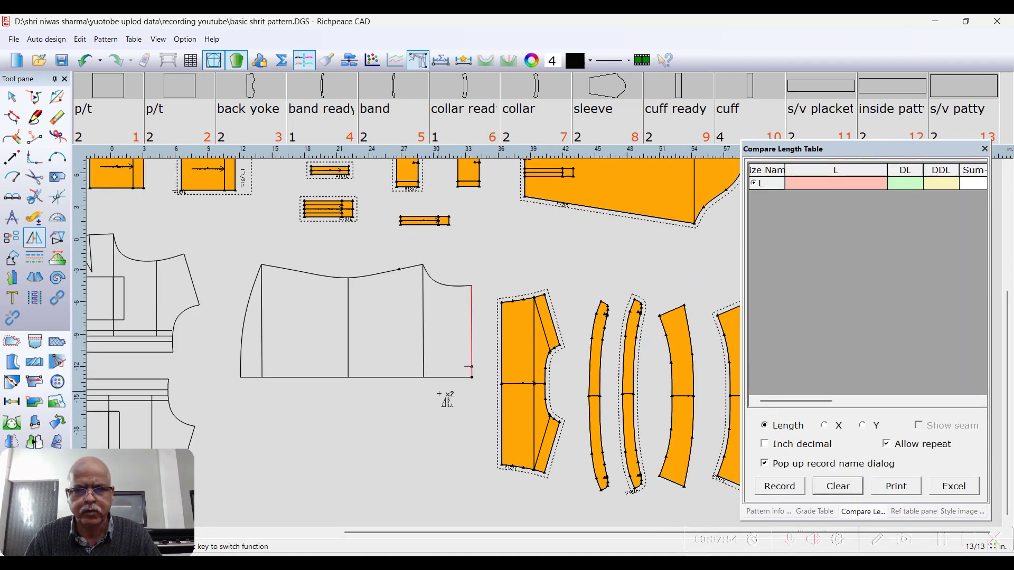
left_click(470, 378)
left_click(241, 378)
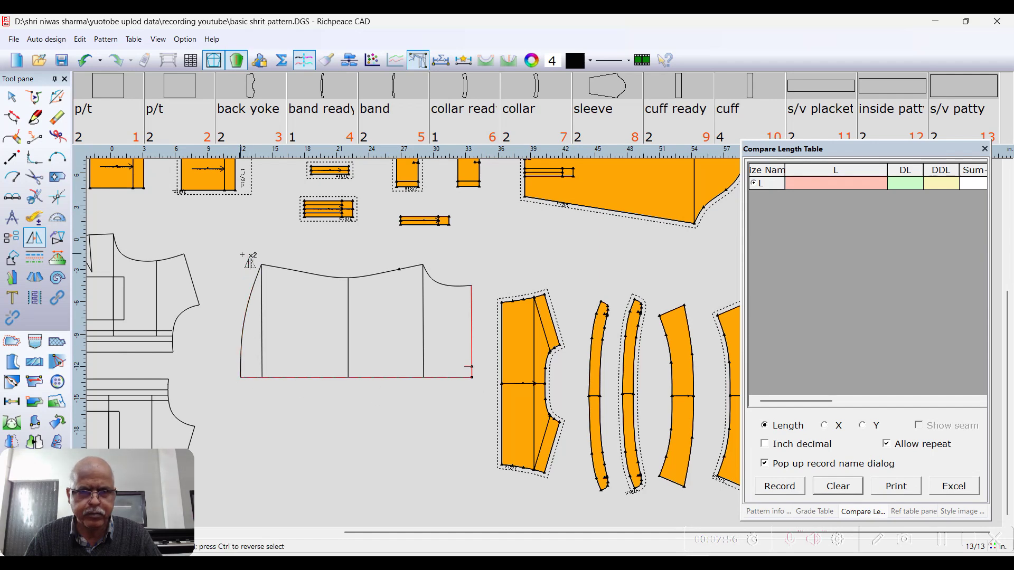
left_click_drag(243, 255, 482, 376)
right_click(482, 376)
Cut out the original front draft, with its dart, pocket and inner lines, as a new pattern piece
scroll(482, 376, "down", 4)
middle_click_drag(473, 378, 554, 317)
right_click(448, 248)
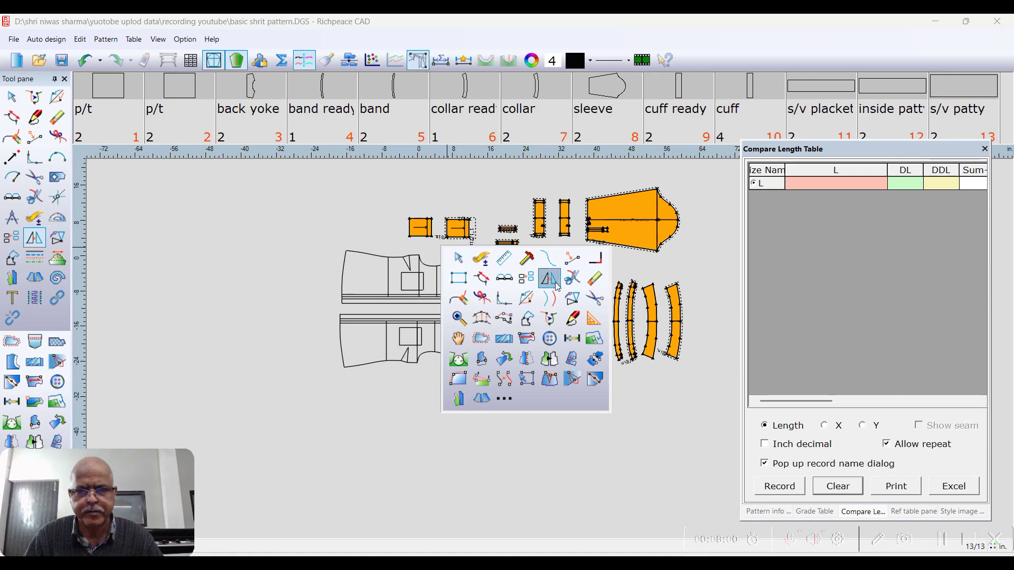
left_click(595, 299)
left_click_drag(319, 245, 458, 310)
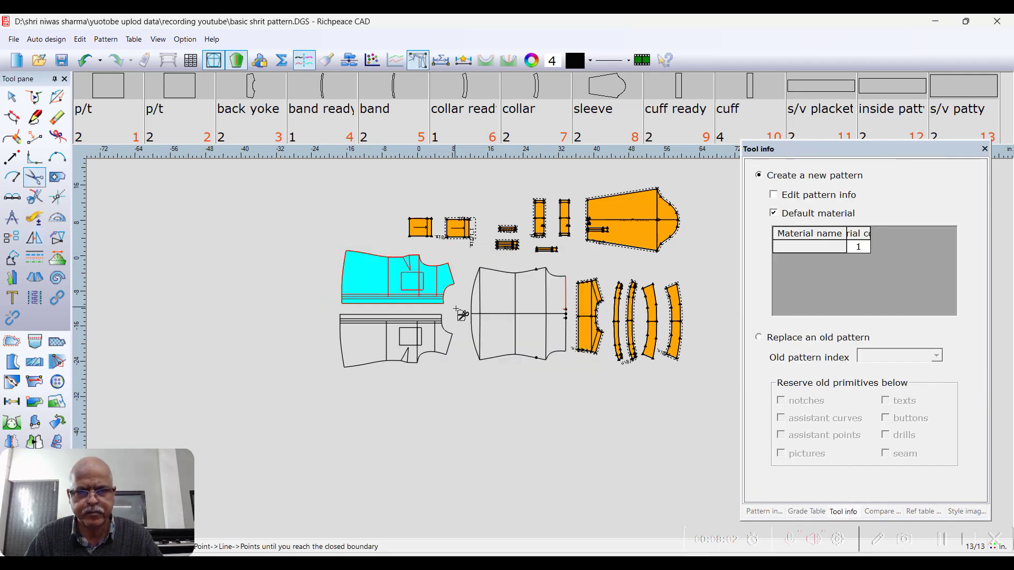
right_click(457, 311)
Cut out the mirrored front draft, with its dart, pocket and inner lines, as another new pattern piece
scroll(386, 341, "up", 3)
middle_click_drag(549, 354, 419, 309)
right_click(529, 344)
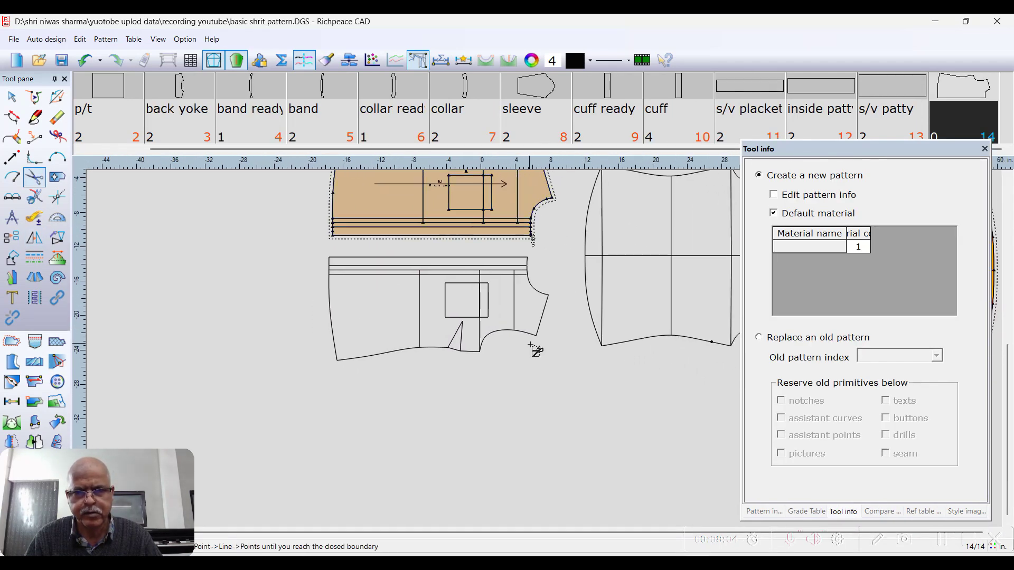
left_click_drag(324, 270, 562, 403)
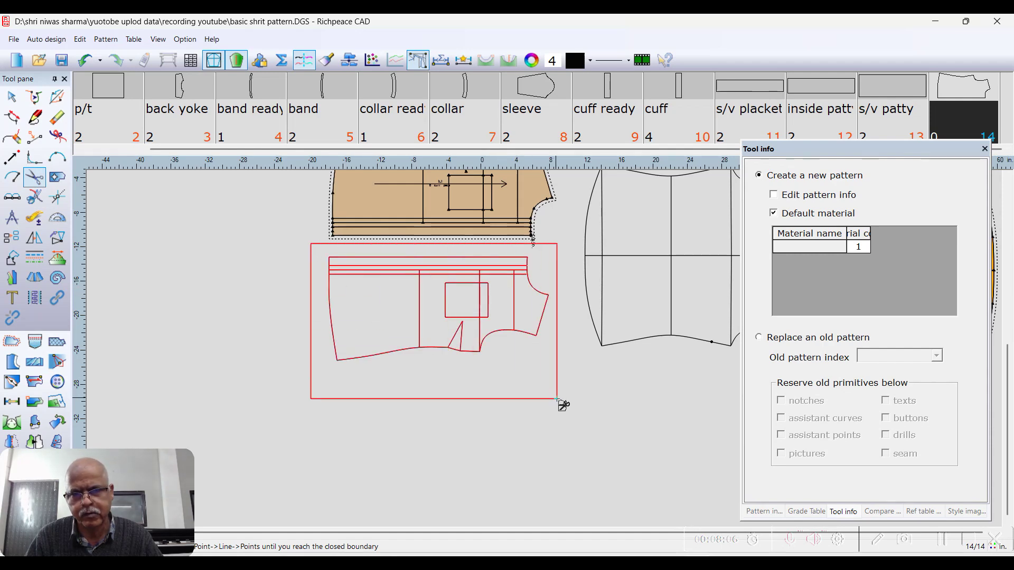
right_click(562, 403)
scroll(421, 377, "down", 2)
middle_click_drag(498, 365, 420, 364)
right_click(420, 364)
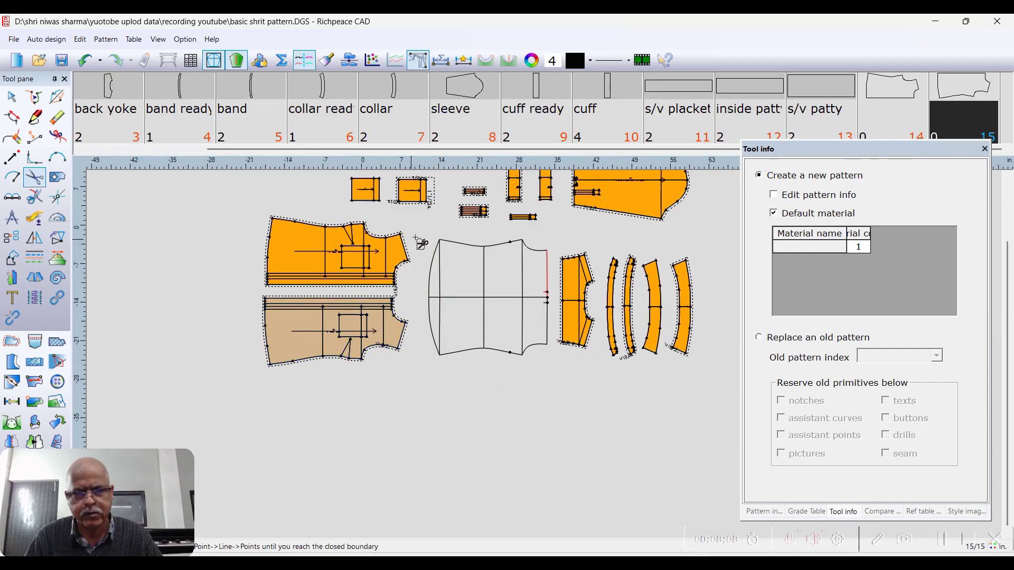
Cut out the full back draft, with its inner lines, as a new pattern piece
left_click_drag(415, 237, 551, 382)
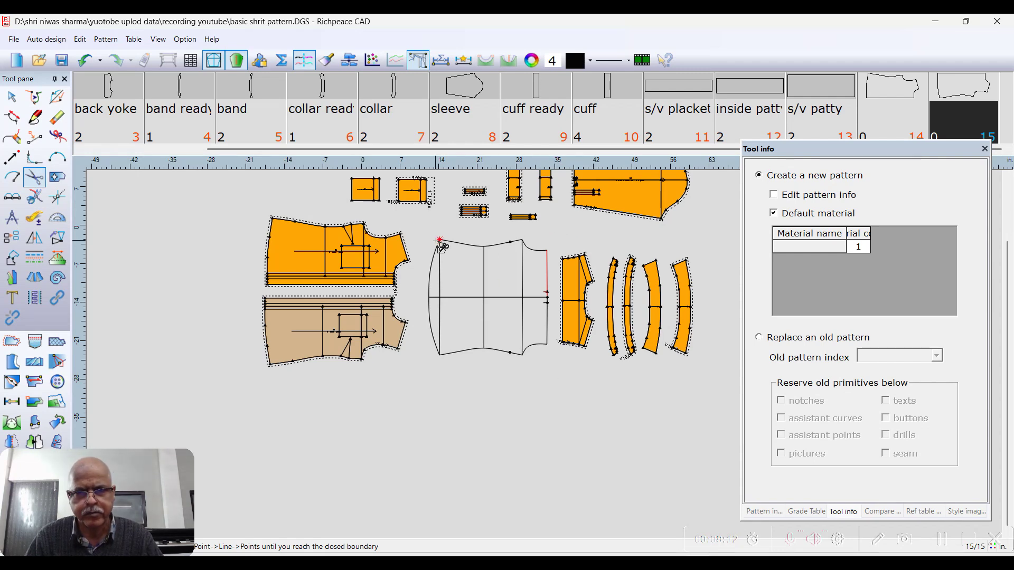
left_click_drag(440, 244, 557, 385)
right_click(559, 386)
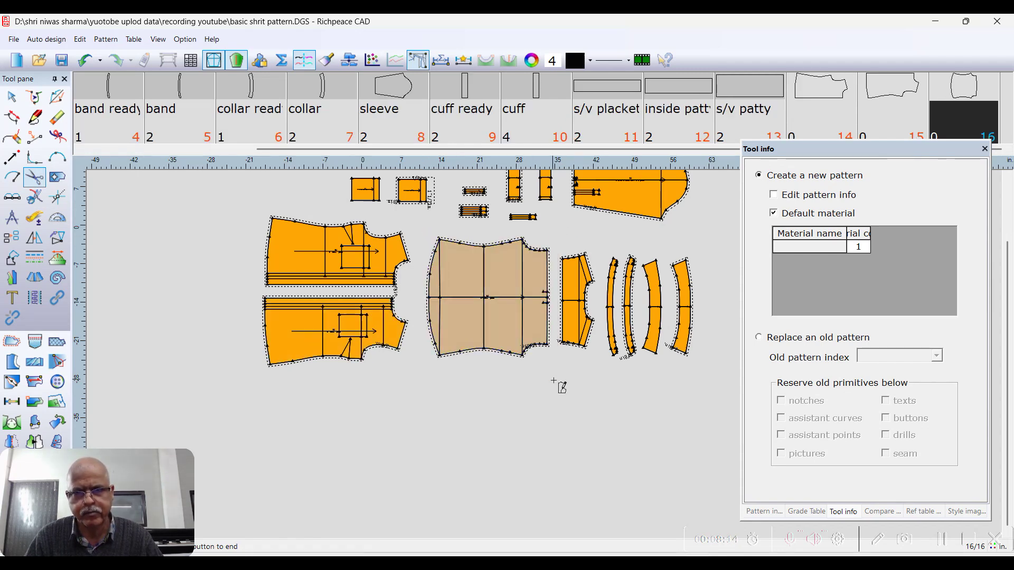
Switch to the Compare Length tool and examine the side-seam dart on the upper front piece
scroll(528, 349, "down", 2)
scroll(544, 356, "up", 5)
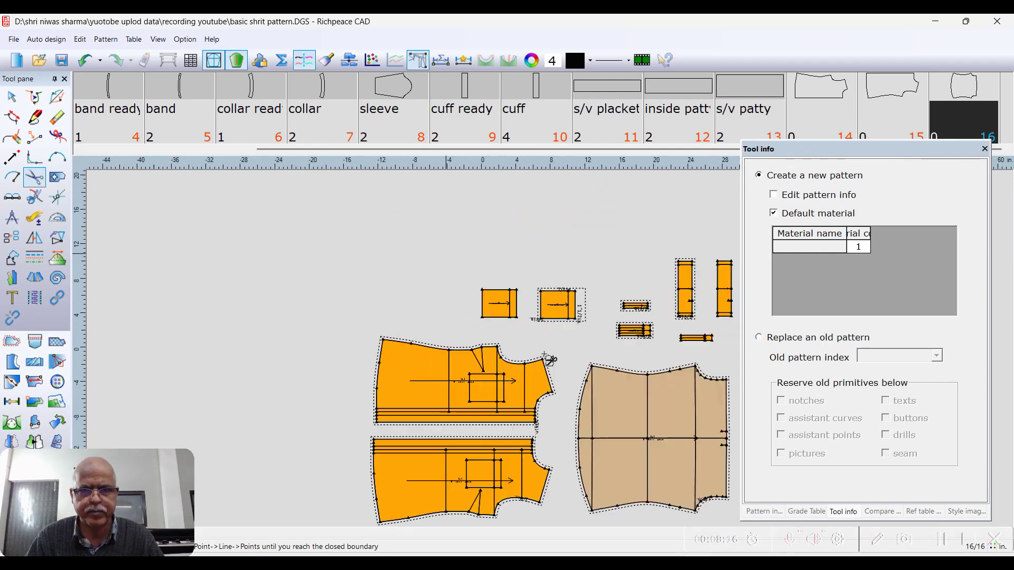
scroll(550, 361, "up", 3)
right_click(530, 324)
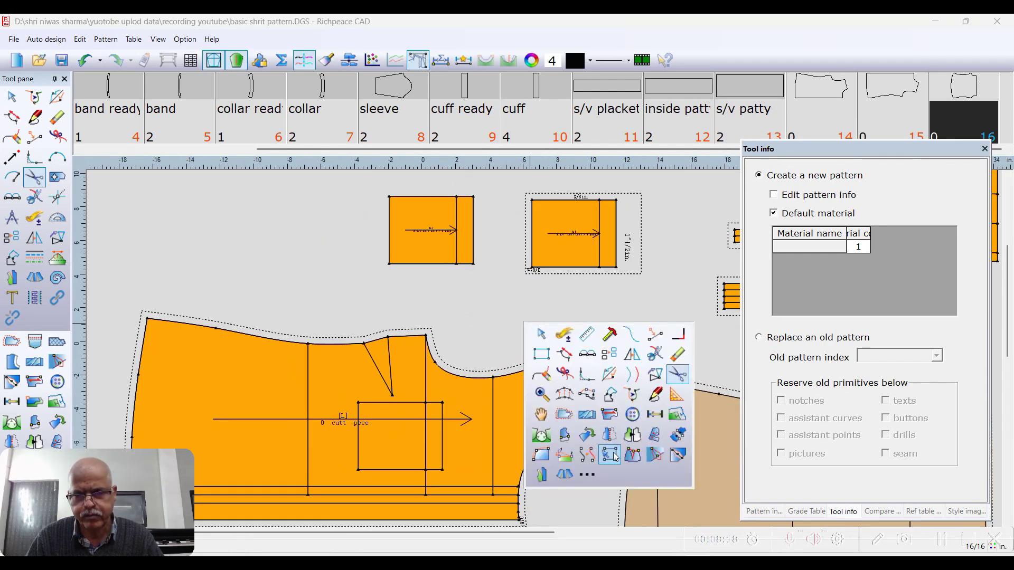
left_click(632, 455)
scroll(422, 360, "up", 3)
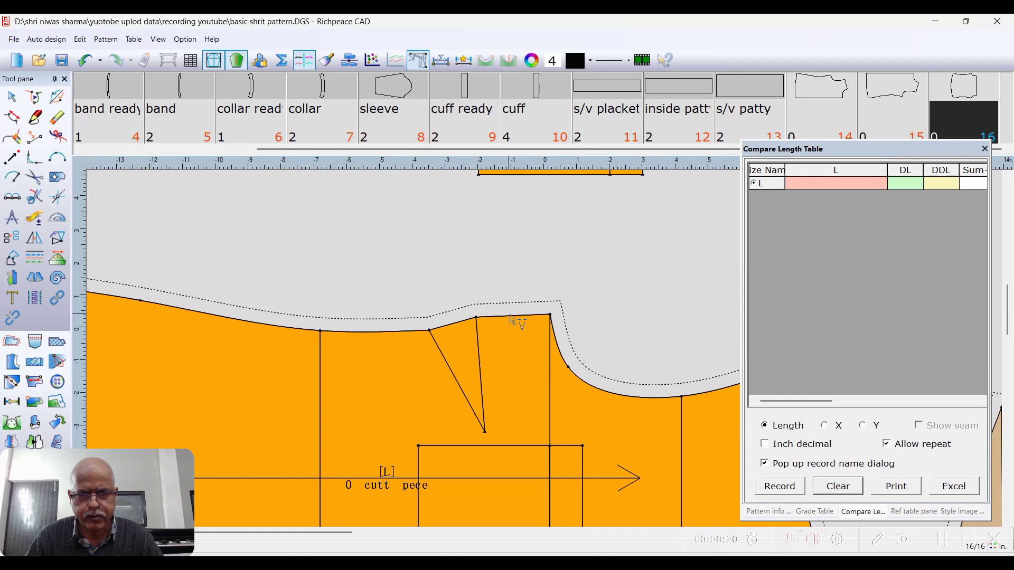
scroll(547, 354, "down", 2)
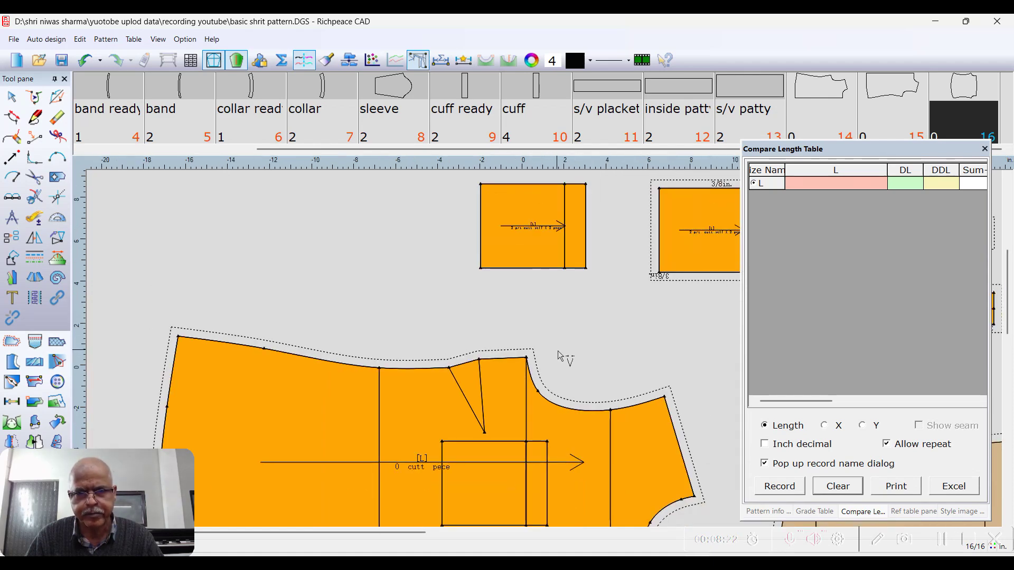
Examine both front pieces with their darts and armholes, along with the full back and the neighbouring yoke and collar pieces
scroll(549, 357, "down", 4)
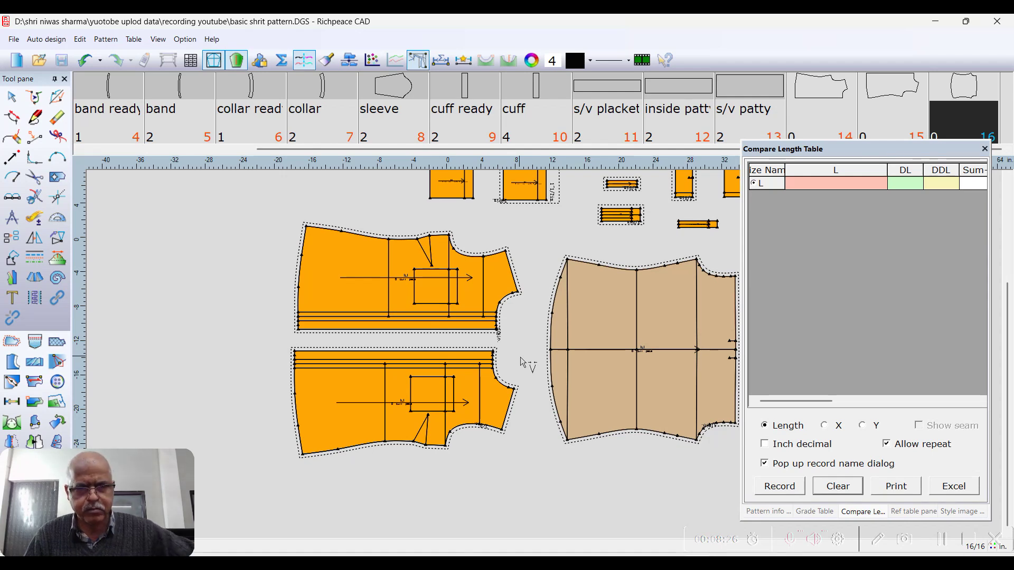
scroll(521, 359, "down", 3)
middle_click_drag(521, 358, 517, 327)
scroll(493, 327, "up", 2)
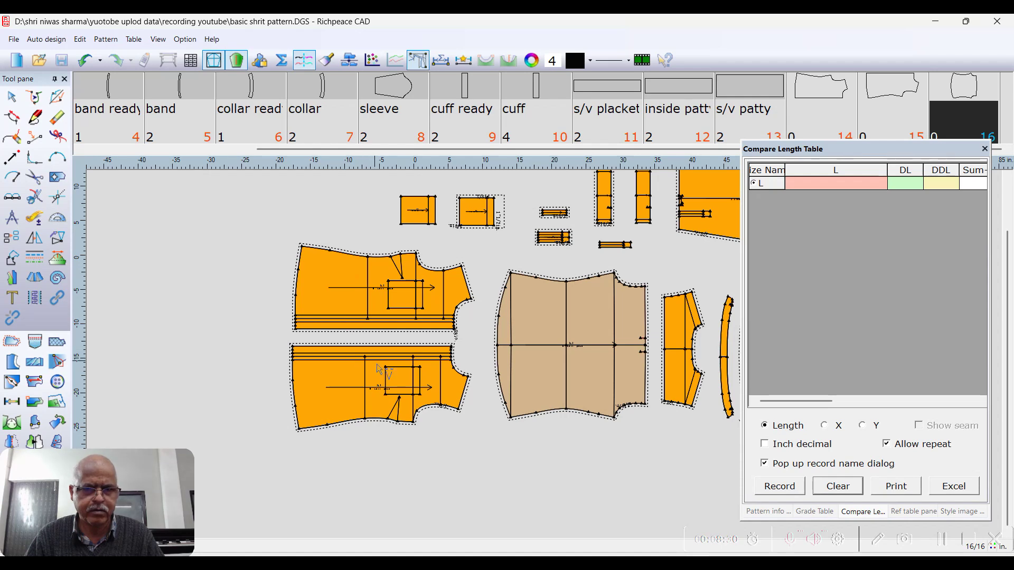
scroll(507, 369, "up", 2)
scroll(533, 353, "down", 2)
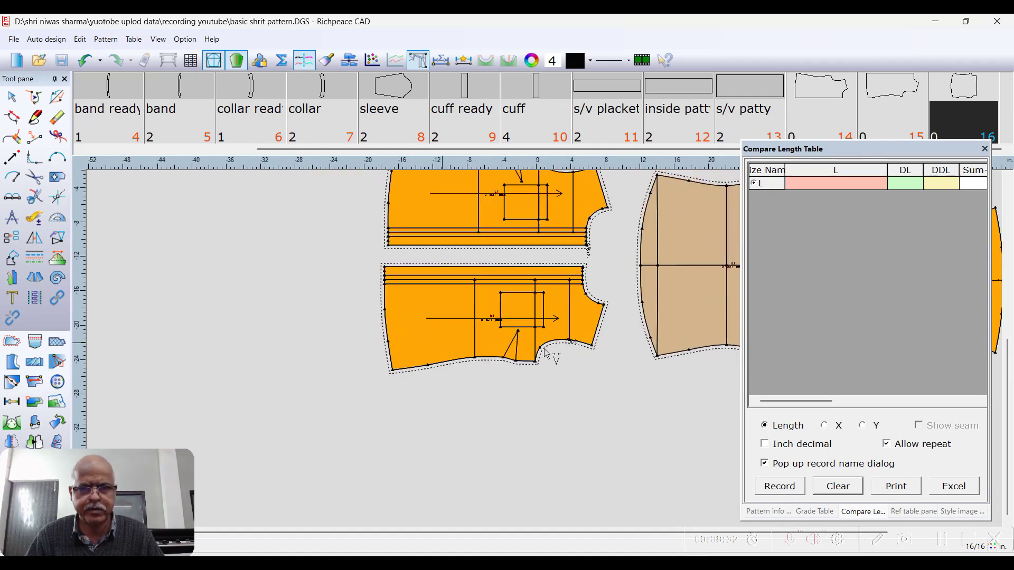
scroll(460, 380, "up", 3)
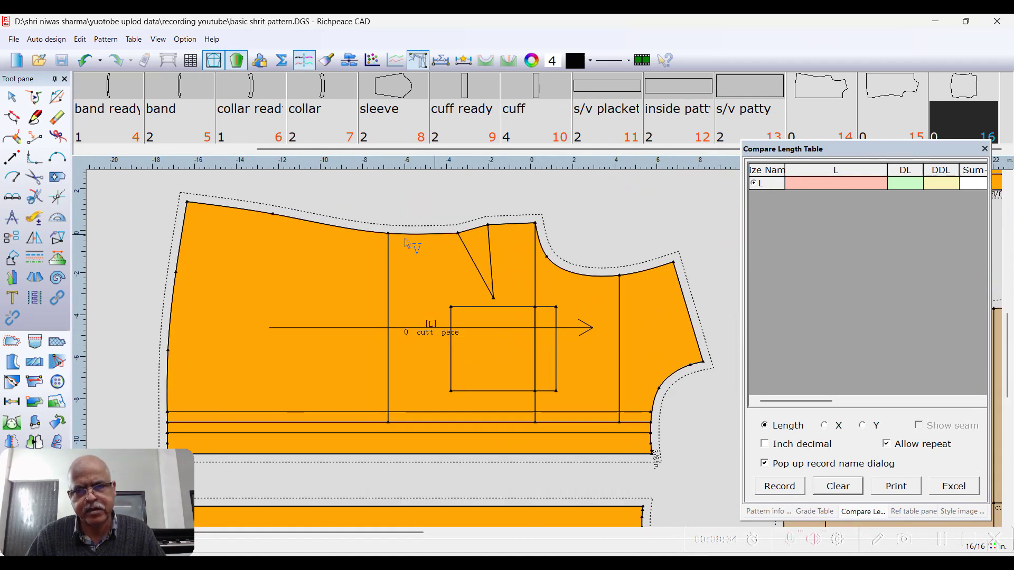
scroll(546, 353, "up", 1)
scroll(545, 353, "down", 2)
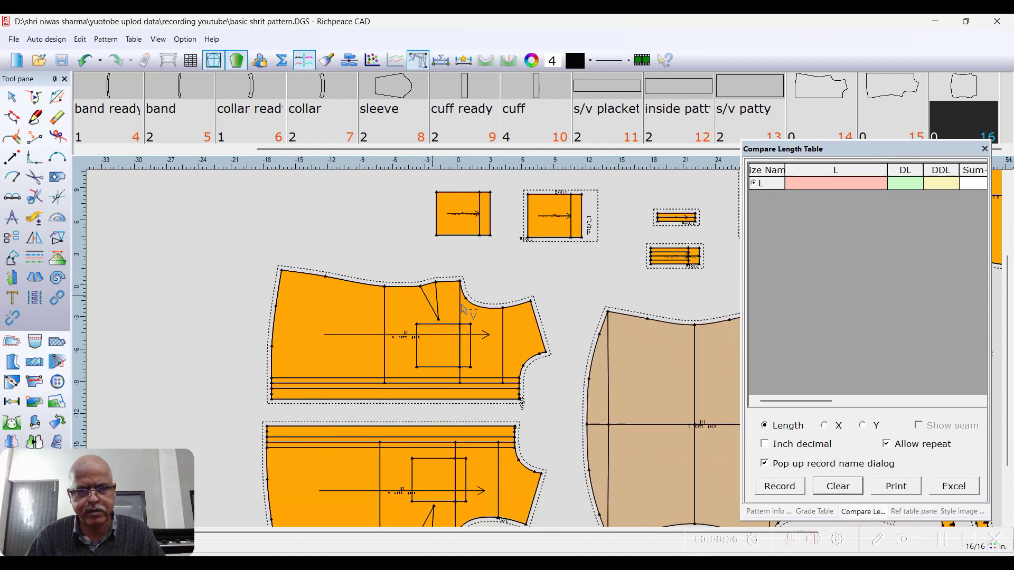
scroll(478, 359, "down", 4)
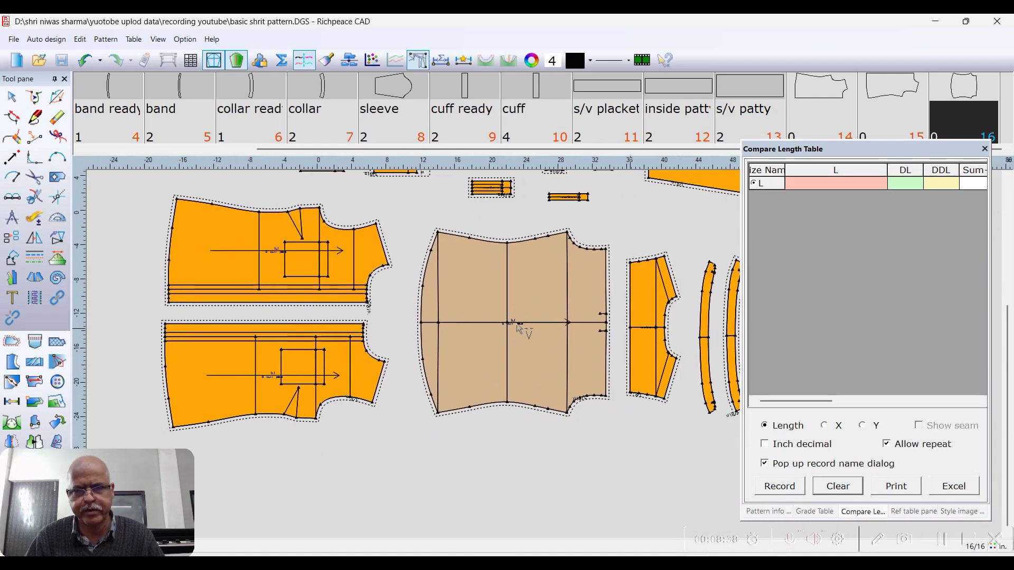
middle_click_drag(546, 358, 548, 397)
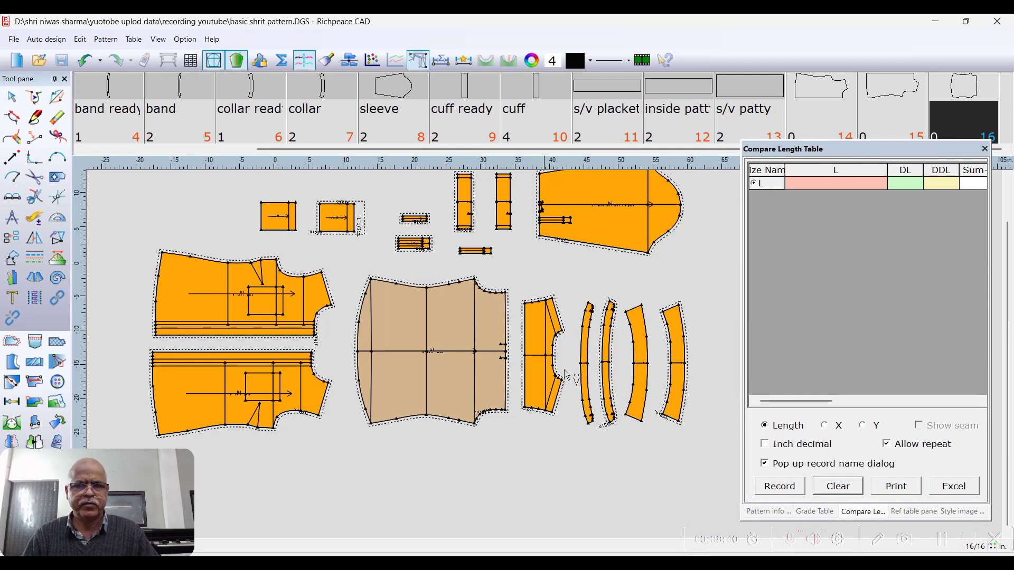
Leave length comparison for the selection tool and select the collar piece at the far end of the layout
right_click(677, 270)
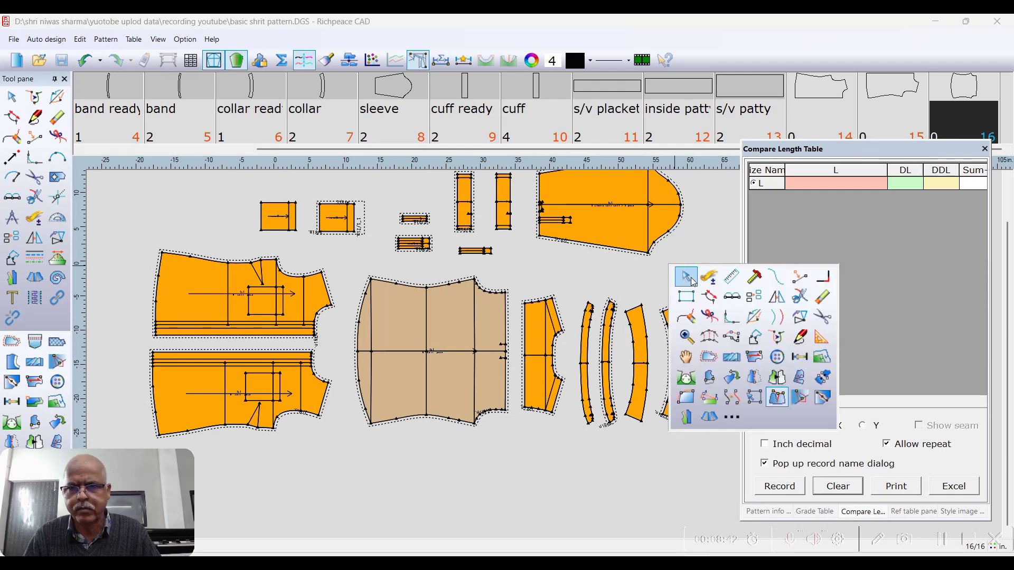
left_click(689, 277)
scroll(618, 322, "up", 2)
left_click(563, 373)
scroll(563, 376, "down", 5)
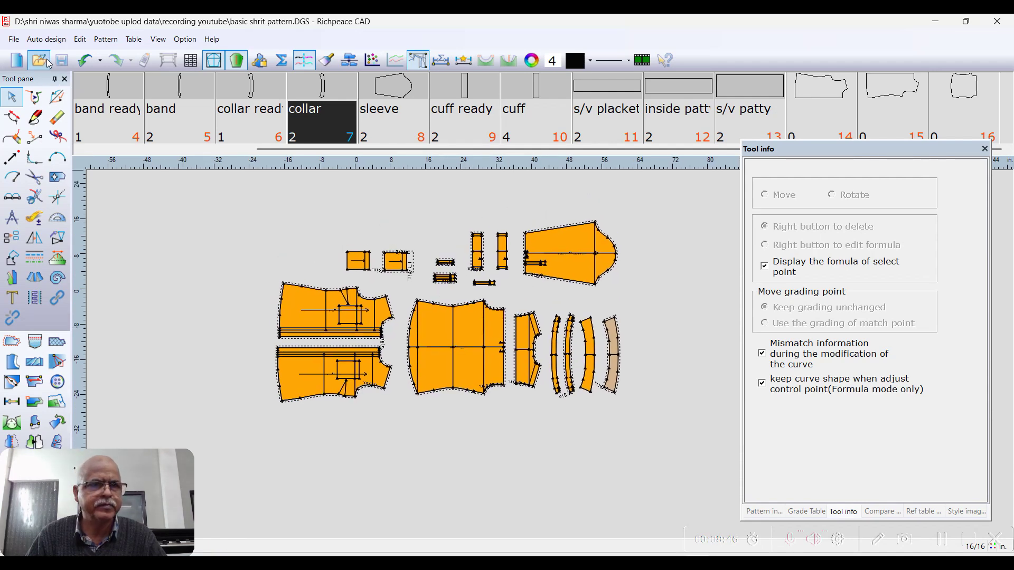
Save the basic shirt pattern file and review the complete set of pattern pieces
left_click(14, 39)
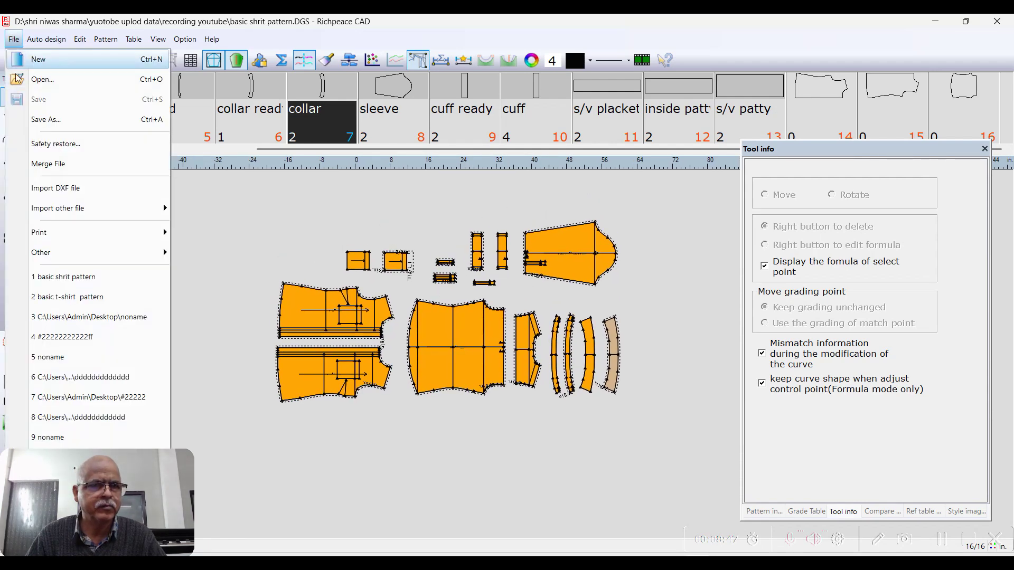
left_click(59, 102)
scroll(343, 251, "down", 3)
middle_click_drag(550, 354, 388, 297)
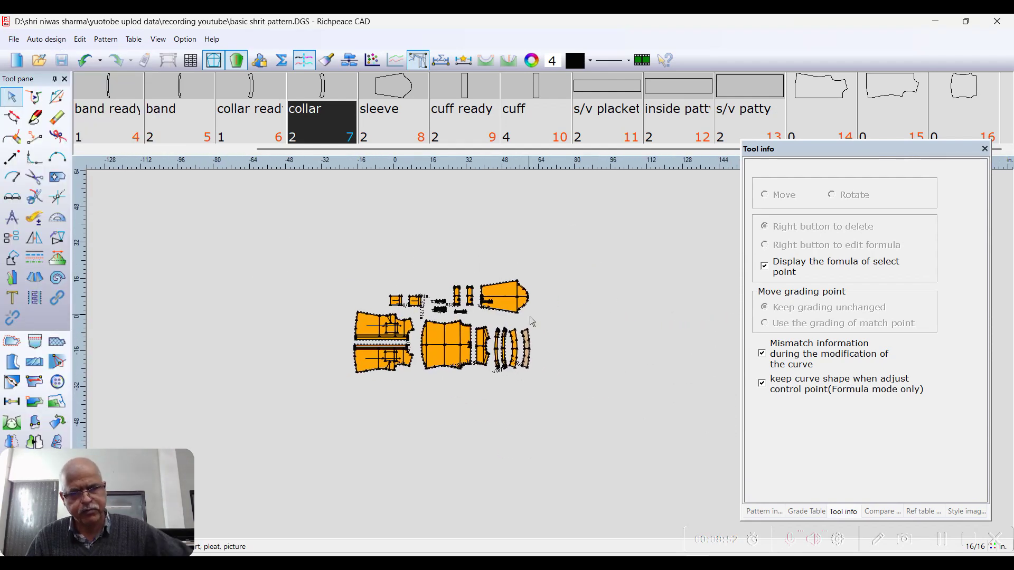
scroll(534, 324, "up", 2)
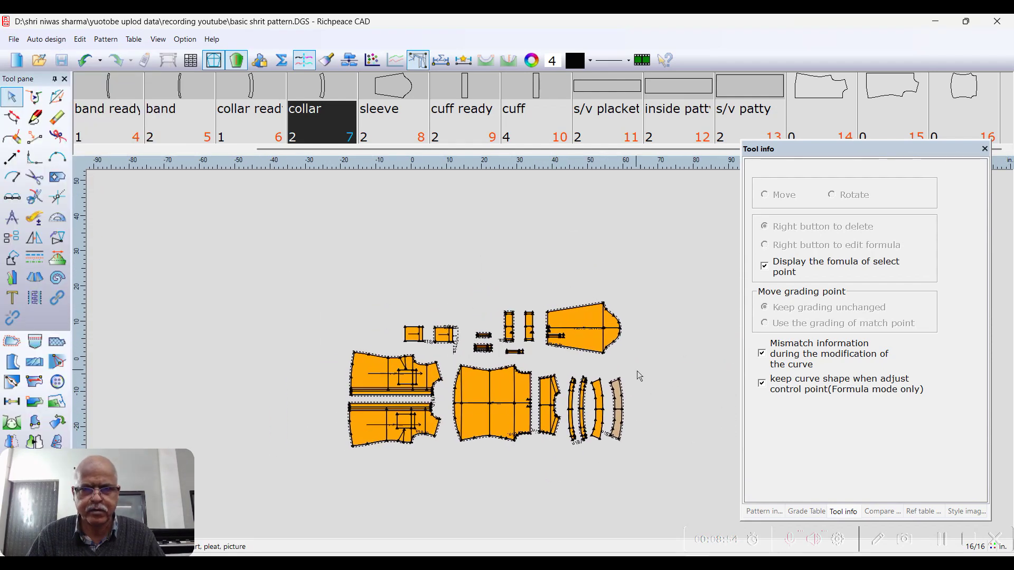
scroll(637, 369, "up", 2)
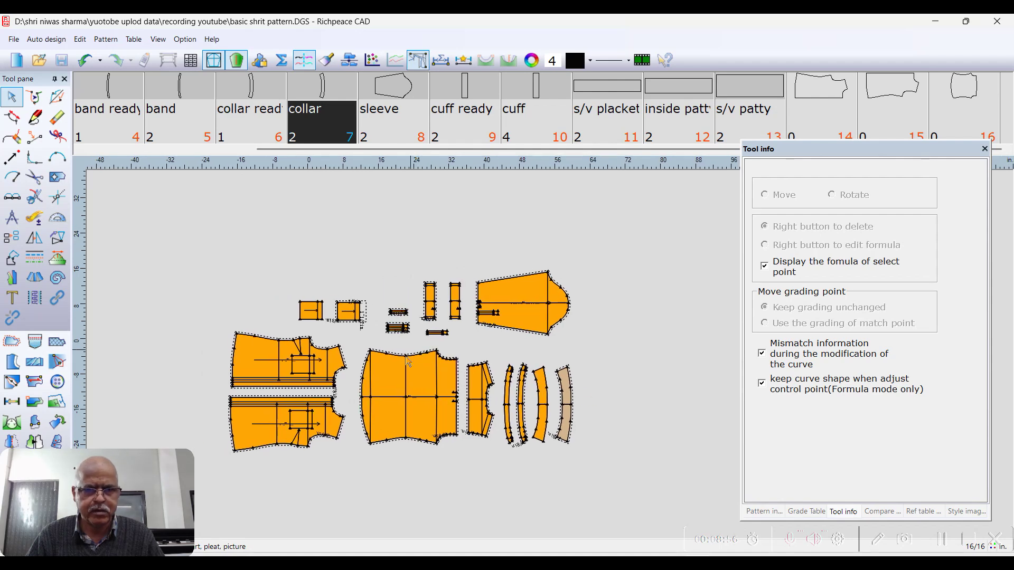